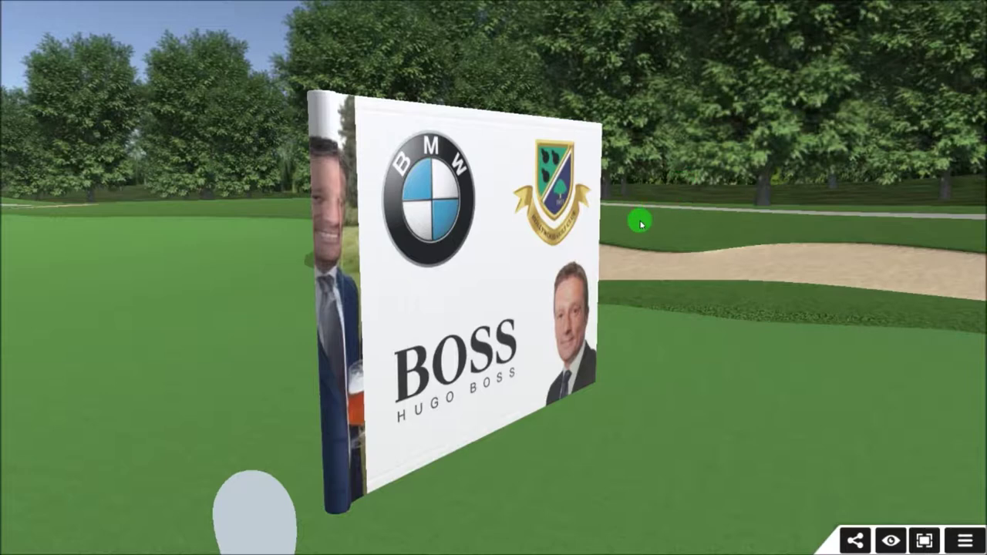
Leave full screen, open the shared design link from the Captains Day e-mail in Outlook, and close the older customizer tab.
{"action": "key", "text": "Escape"}
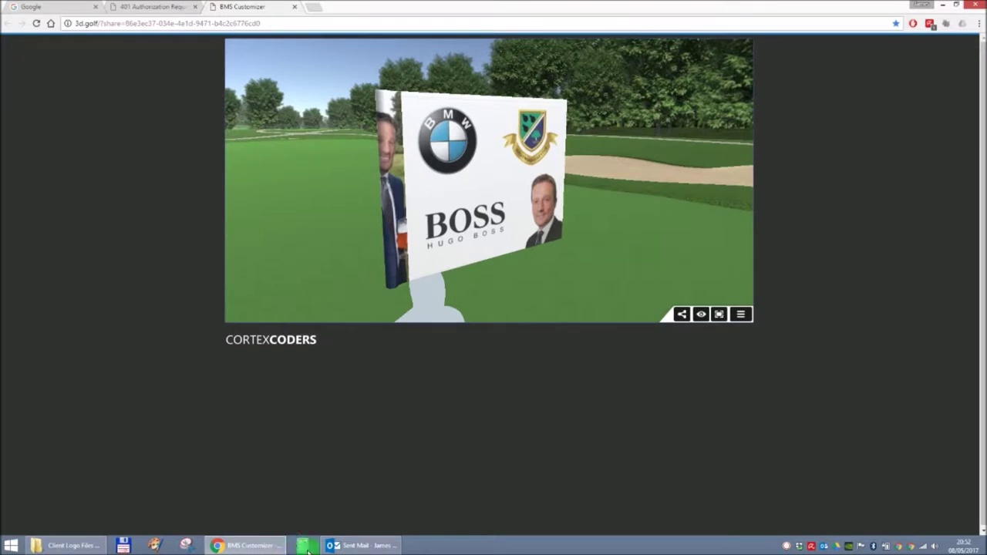
{"action": "left_click", "coordinate": [336, 549]}
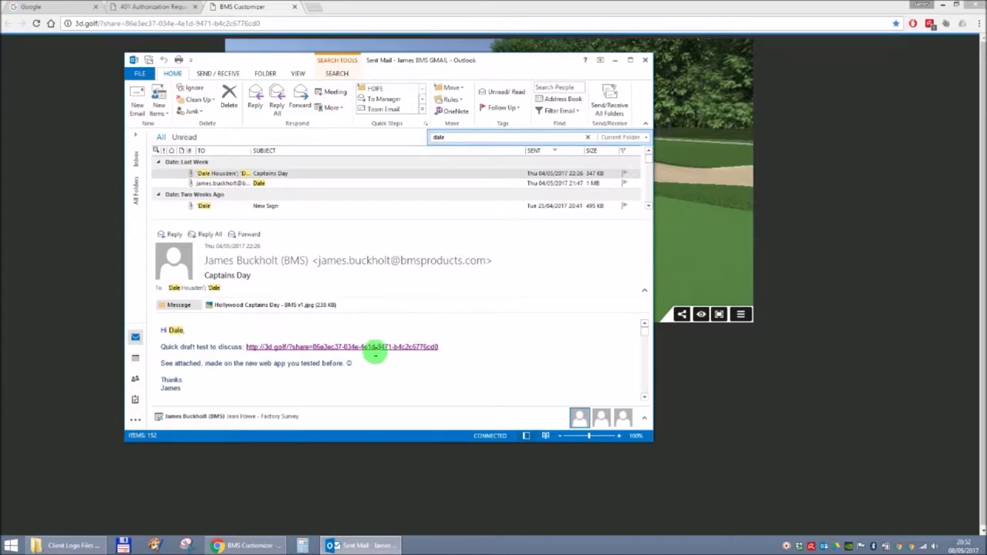
{"action": "left_click", "coordinate": [376, 352]}
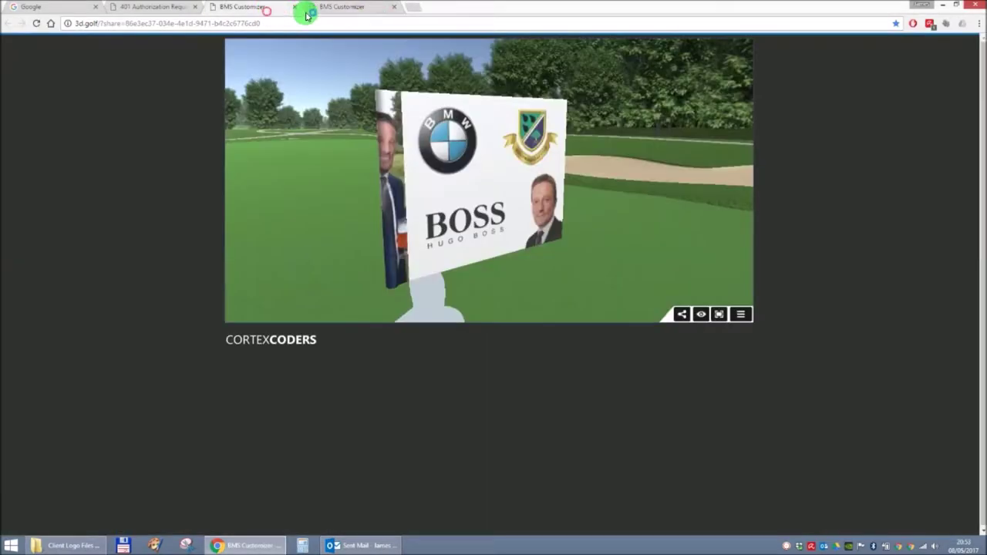
{"action": "left_click", "coordinate": [295, 10]}
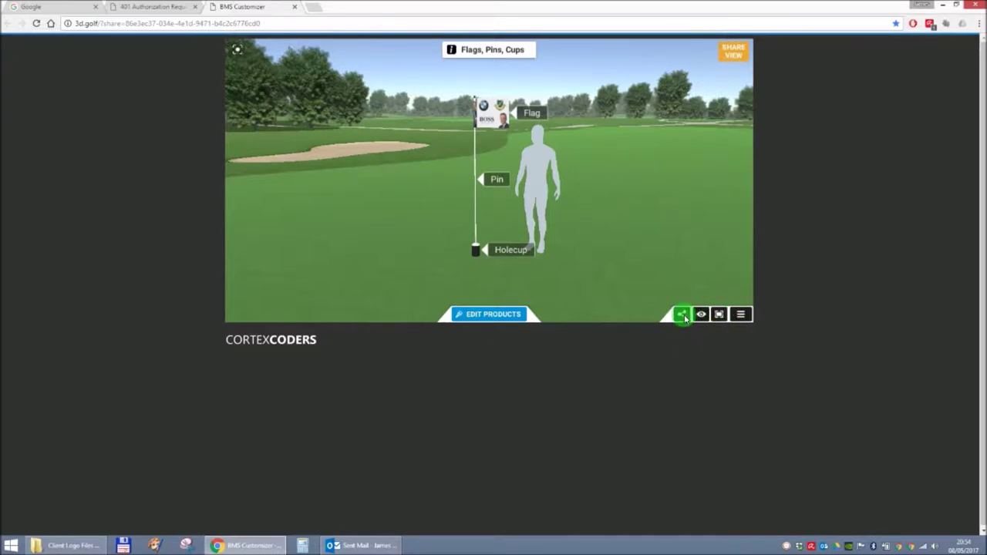
Display the 3D product customizer in full screen.
{"action": "left_click", "coordinate": [738, 315]}
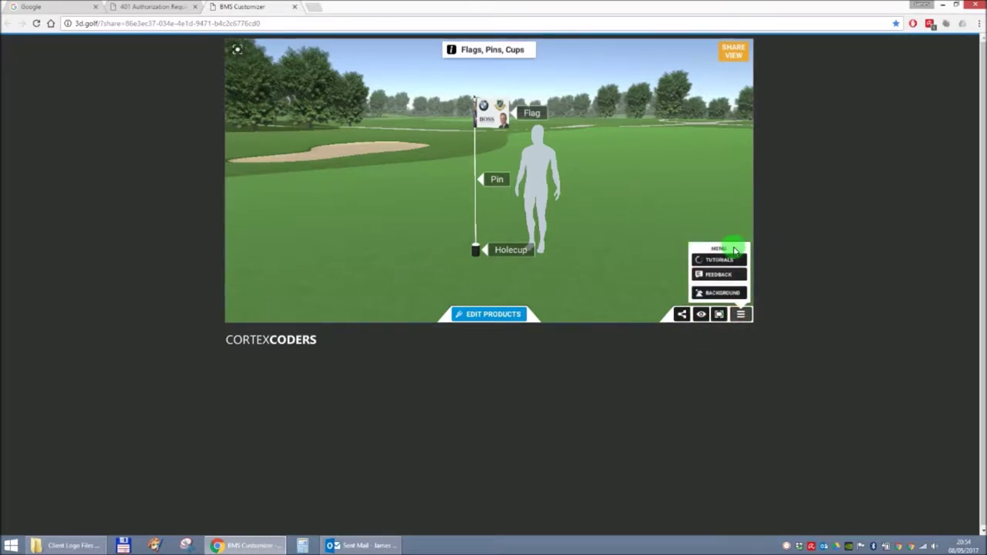
{"action": "left_click", "coordinate": [658, 287]}
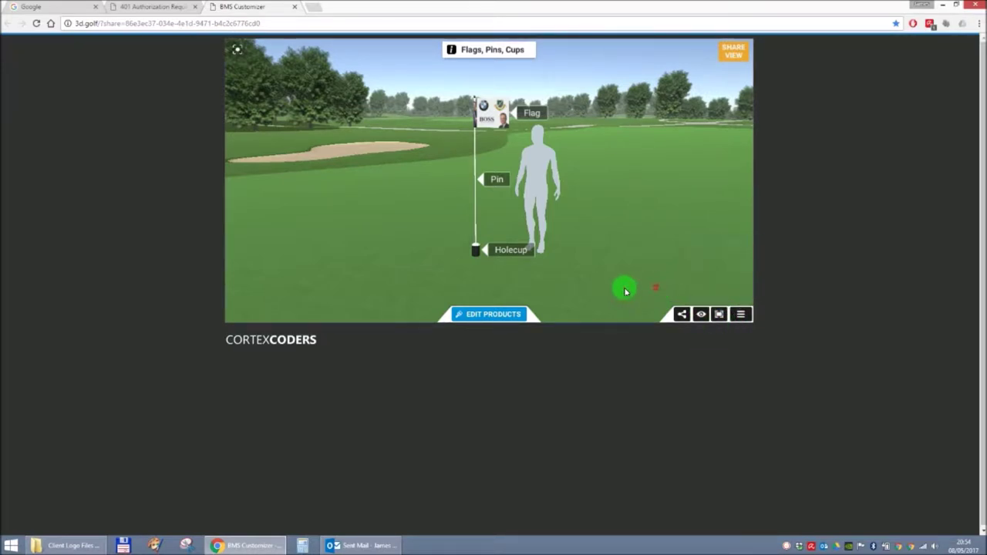
{"action": "left_click", "coordinate": [717, 316]}
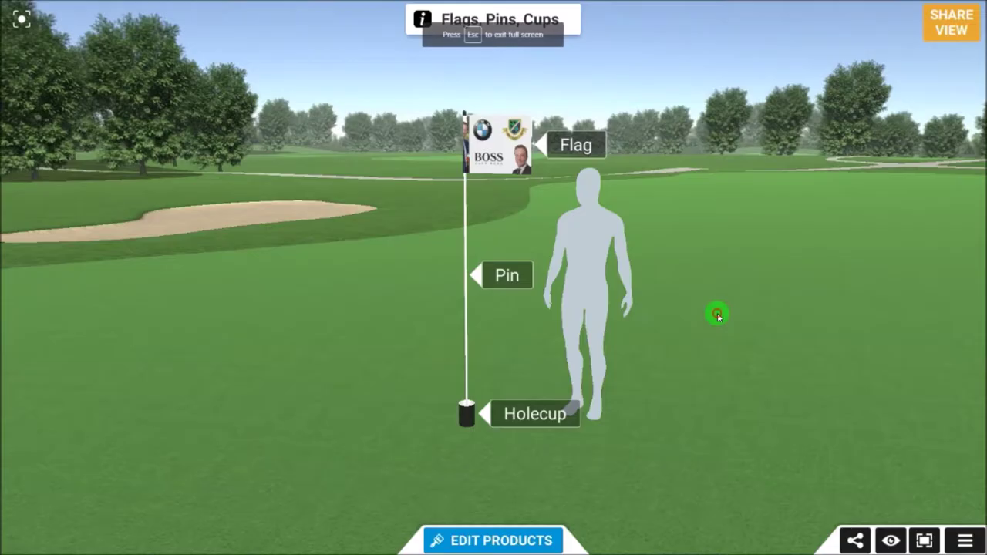
{"action": "left_click", "coordinate": [378, 239]}
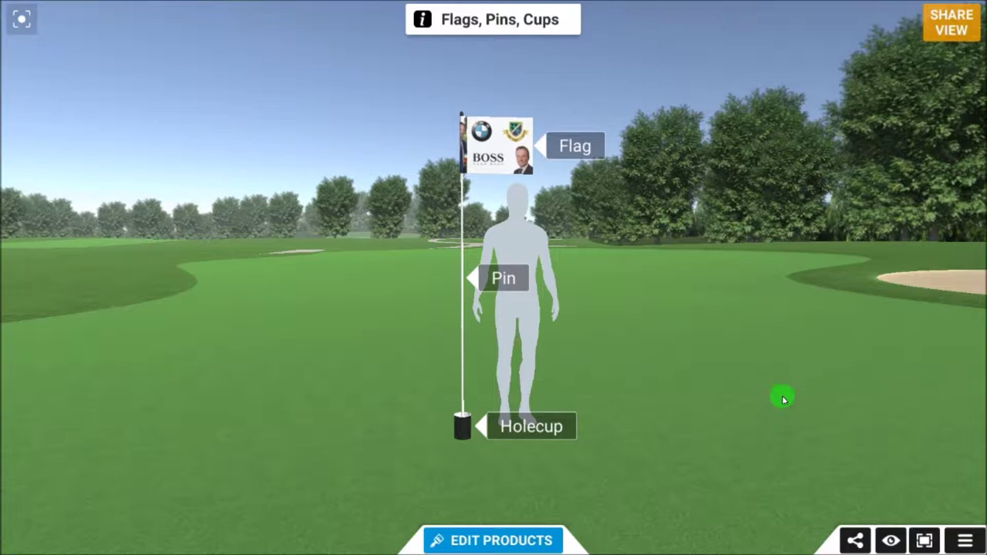
{"action": "left_click", "coordinate": [925, 540]}
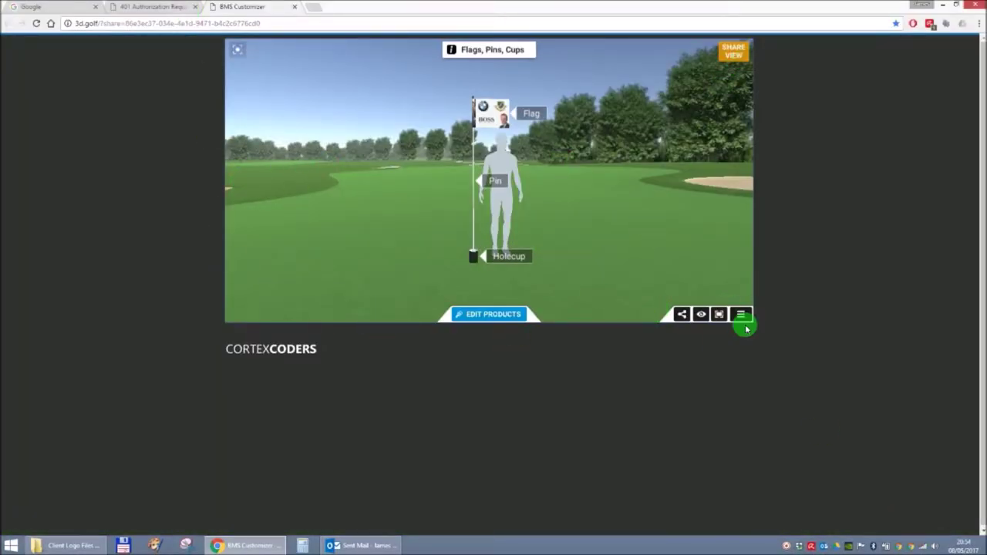
{"action": "left_click", "coordinate": [723, 314]}
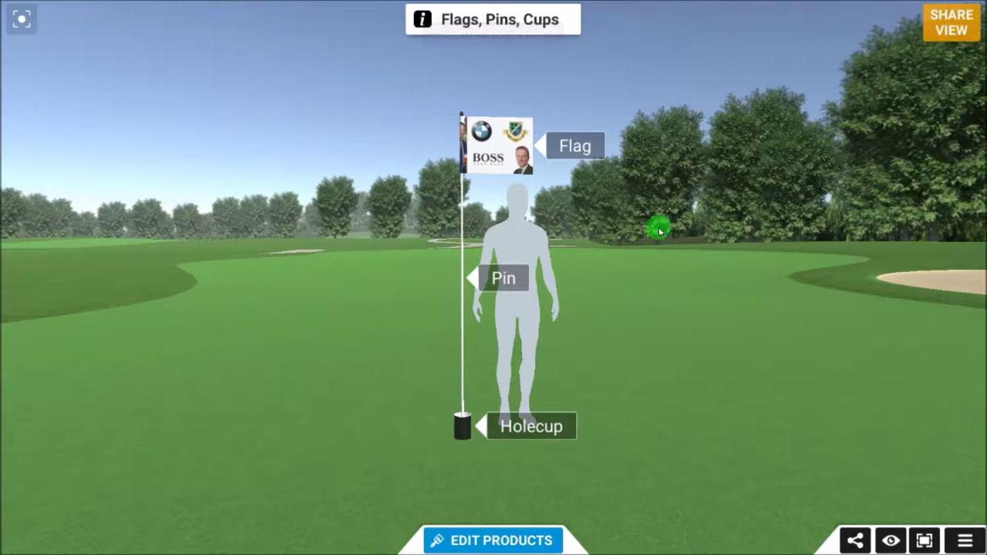
Enter edit mode for the Flags, Pins, Cups product and accept the notice.
{"action": "left_click_drag", "start_coordinate": [609, 246], "coordinate": [463, 481]}
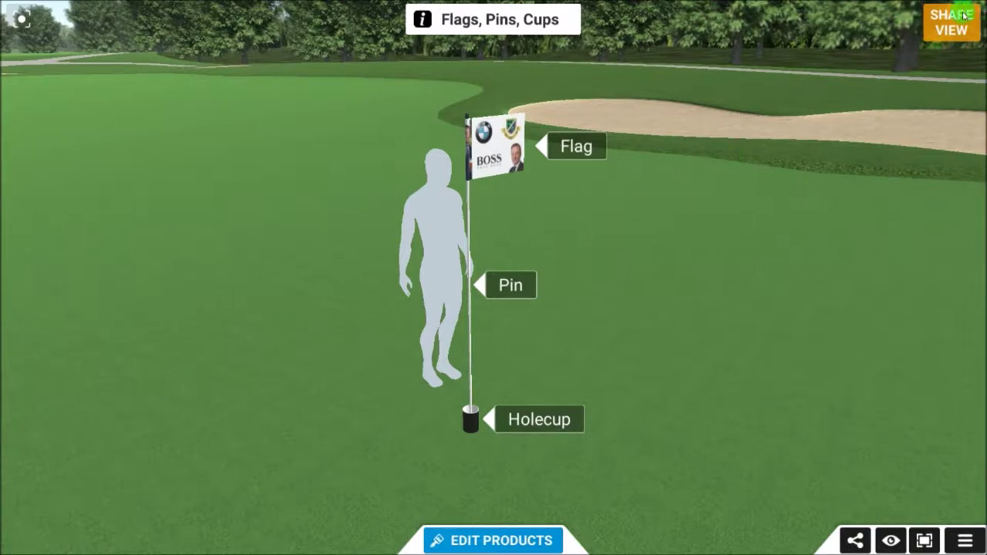
{"action": "left_click_drag", "start_coordinate": [662, 270], "coordinate": [353, 302]}
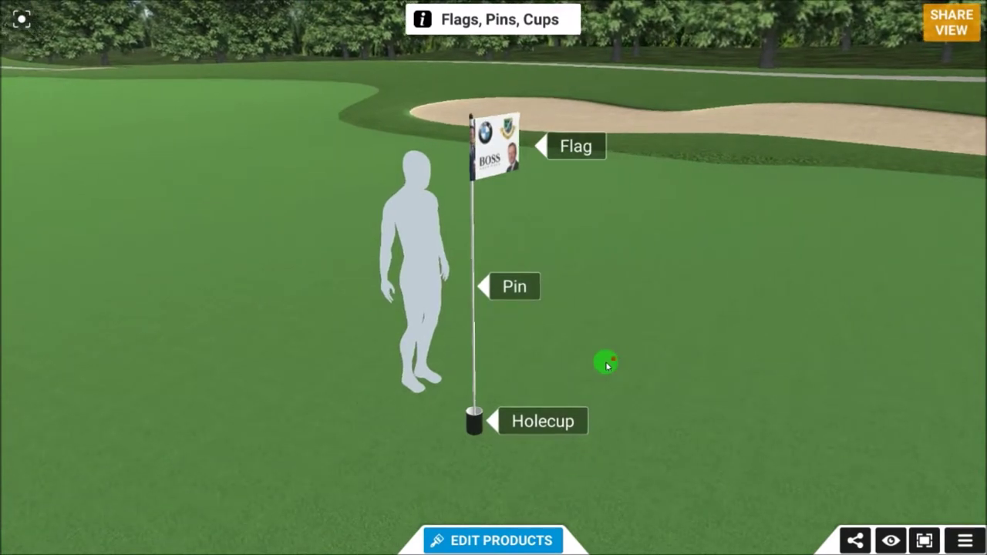
{"action": "left_click", "coordinate": [515, 541]}
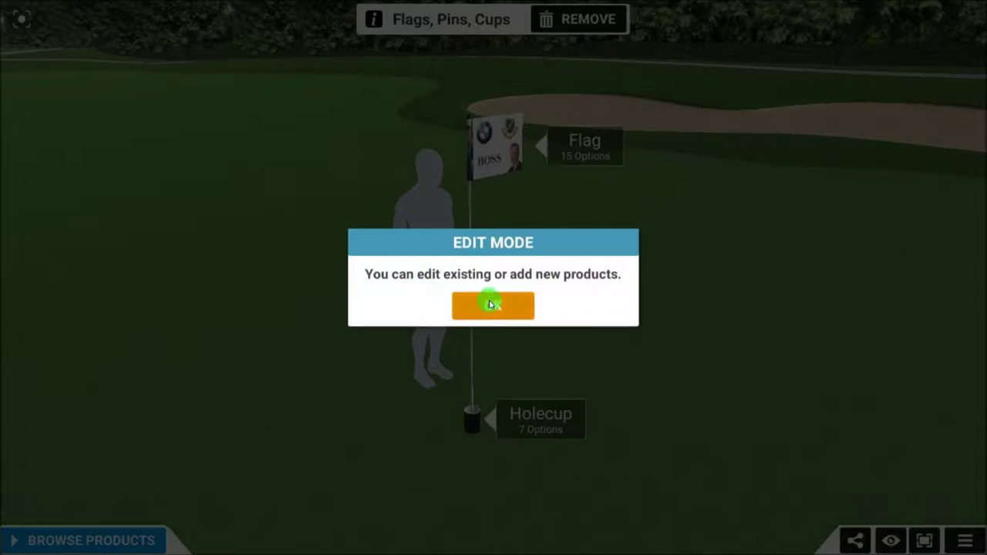
{"action": "left_click", "coordinate": [496, 308]}
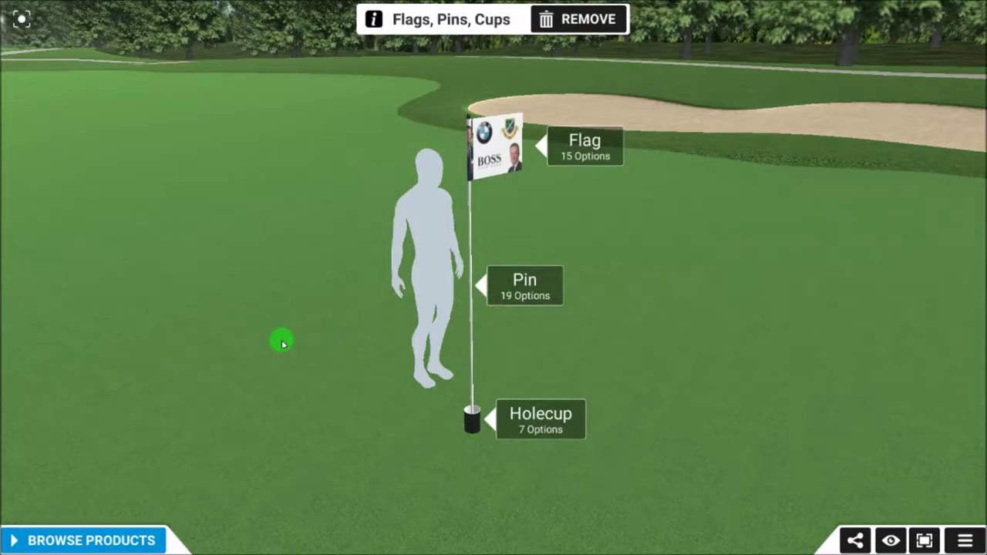
Browse the product categories with a blank flag preview in the scene, and return to the existing branded flag.
{"action": "left_click", "coordinate": [95, 541]}
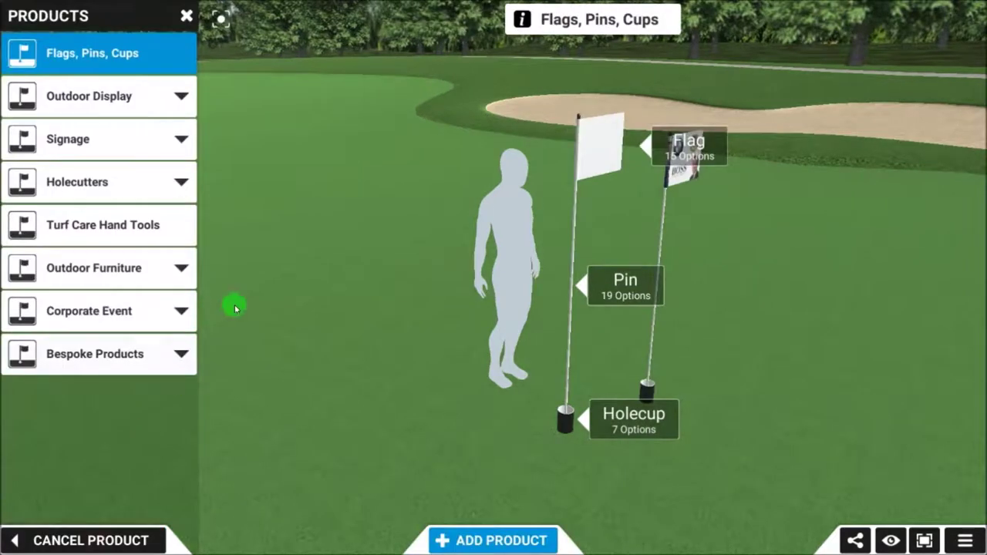
{"action": "left_click_drag", "start_coordinate": [461, 235], "coordinate": [404, 251]}
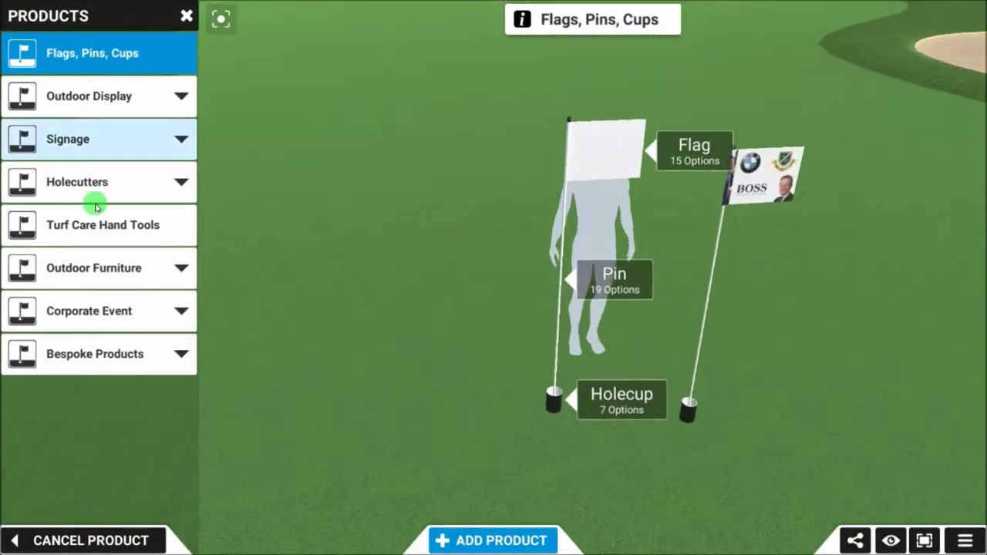
{"action": "left_click_drag", "start_coordinate": [365, 177], "coordinate": [426, 192]}
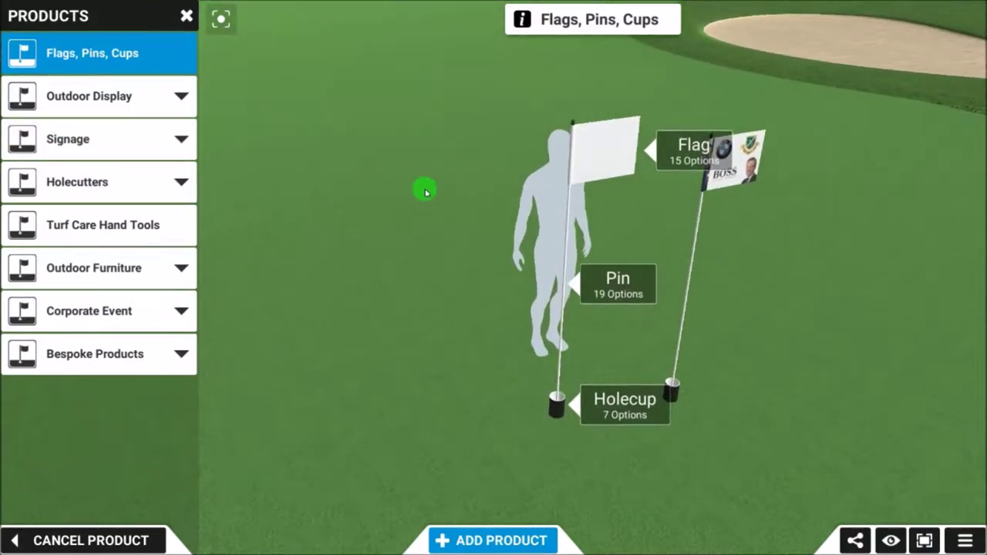
{"action": "left_click", "coordinate": [745, 174]}
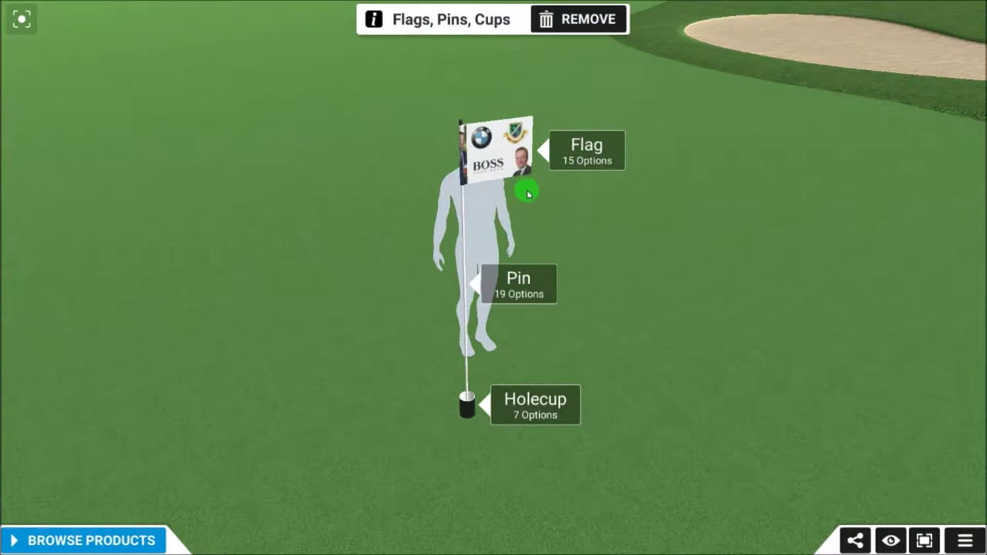
Set the pin's stick style to 4 Stripes and return to the product overview.
{"action": "scroll", "coordinate": [528, 199], "scroll_direction": "up", "scroll_amount": 3}
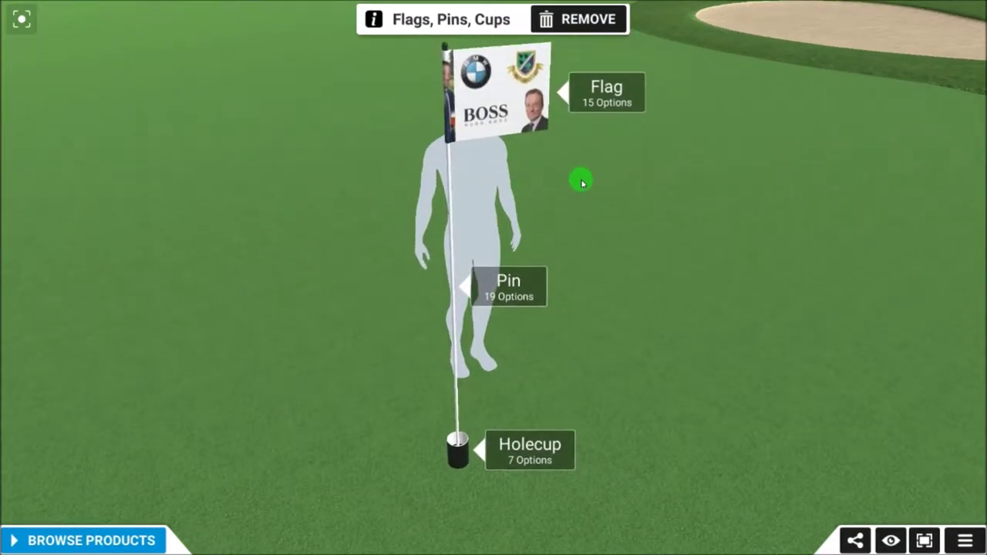
{"action": "left_click", "coordinate": [503, 286]}
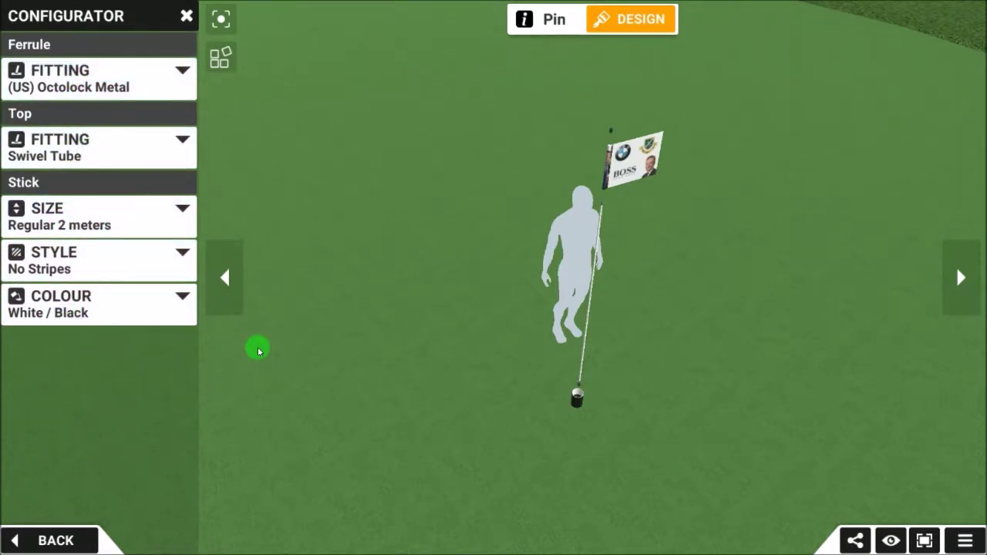
{"action": "left_click", "coordinate": [121, 258]}
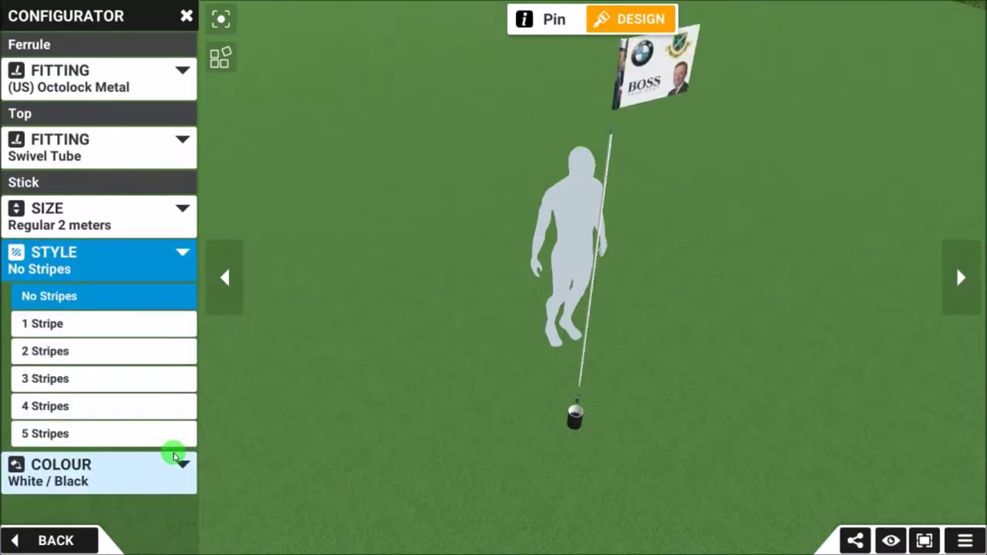
{"action": "left_click", "coordinate": [88, 405]}
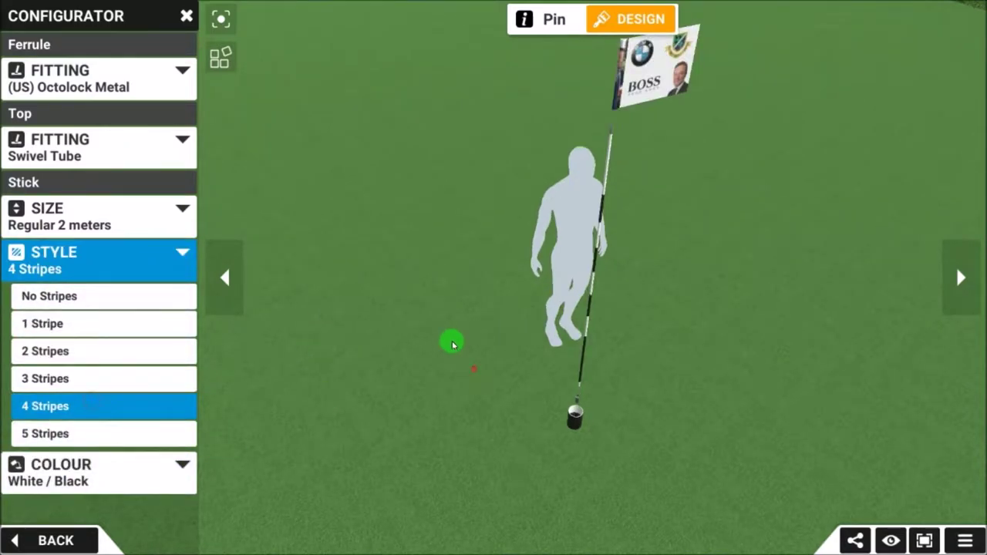
{"action": "left_click", "coordinate": [78, 540]}
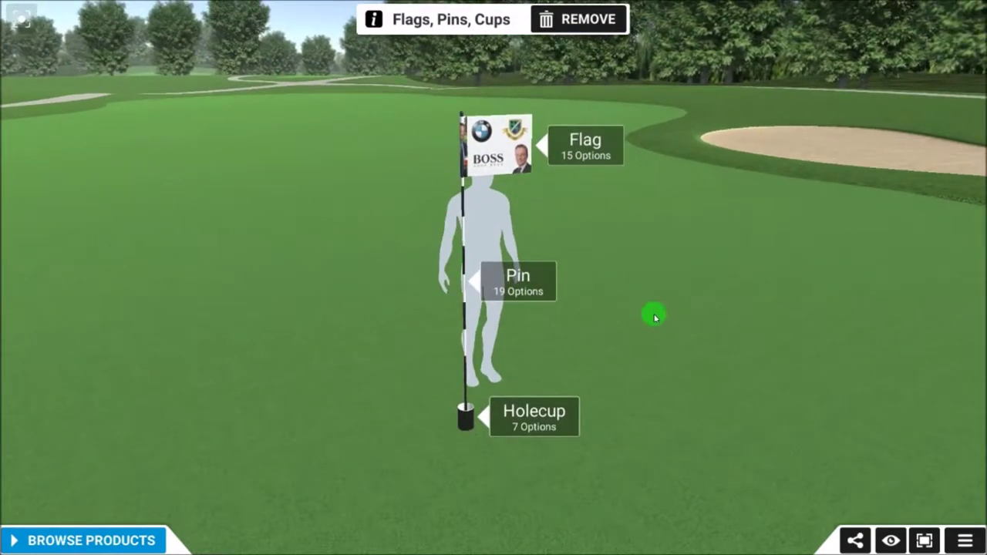
Open the flag's configuration and inspect its printed front and tube edge from several angles.
{"action": "left_click", "coordinate": [583, 145]}
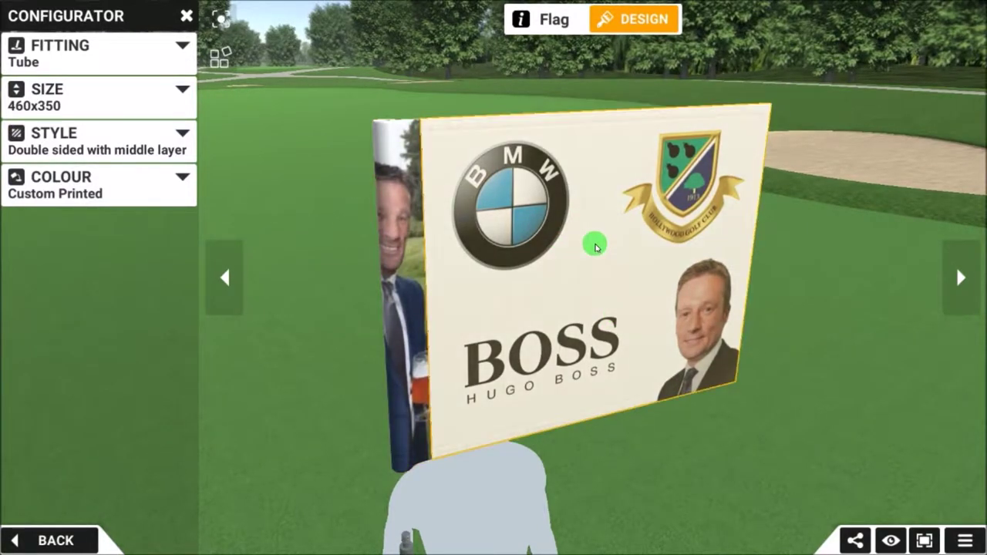
{"action": "left_click", "coordinate": [590, 293]}
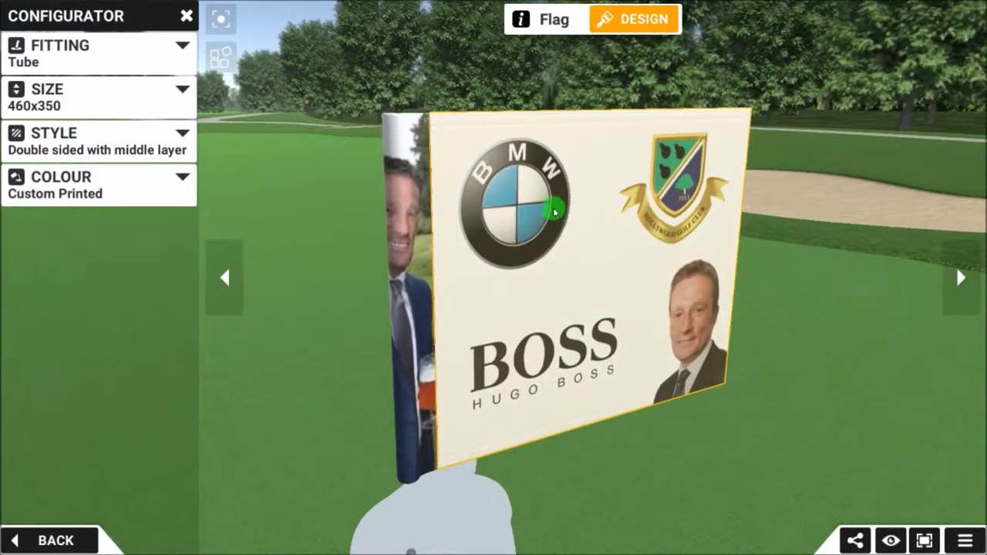
{"action": "left_click", "coordinate": [582, 278]}
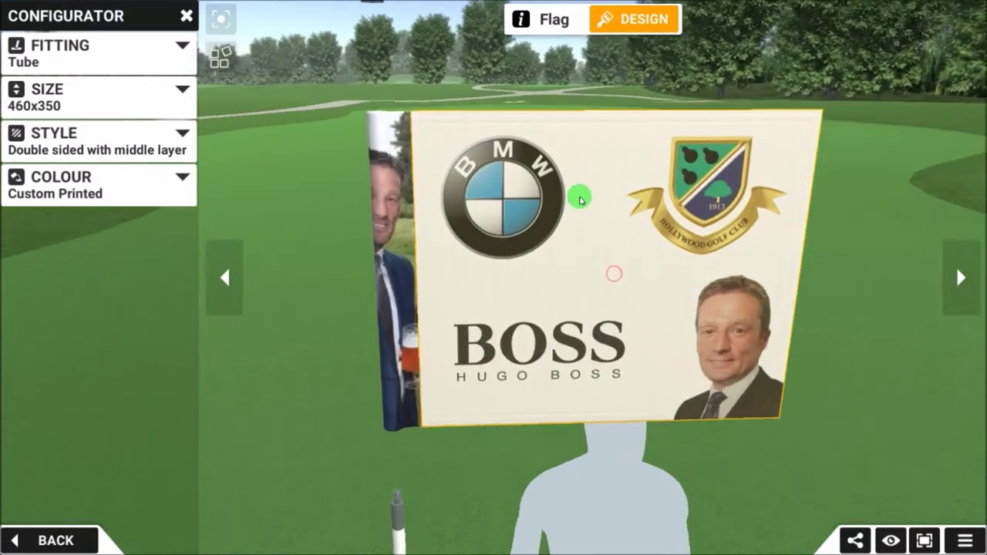
{"action": "left_click", "coordinate": [571, 286]}
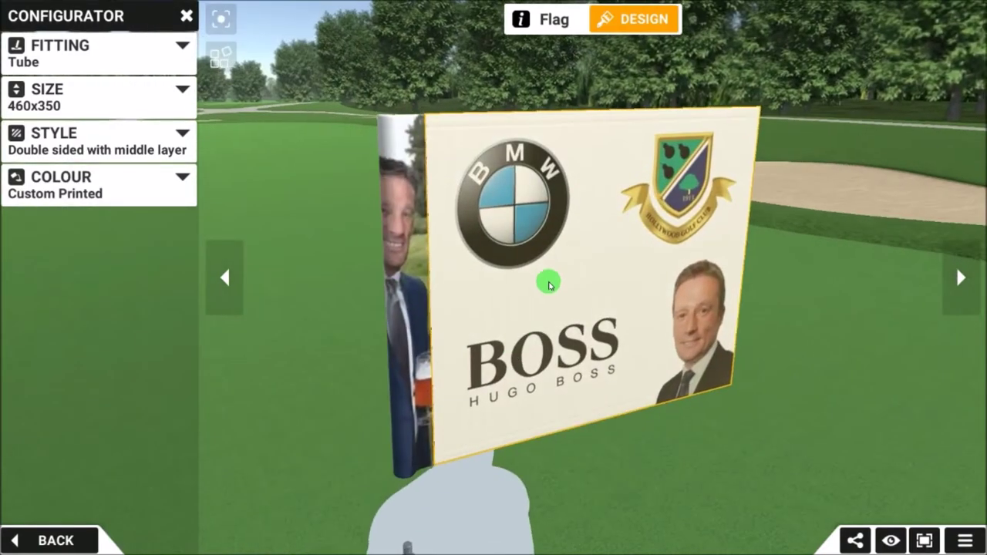
{"action": "left_click", "coordinate": [602, 286]}
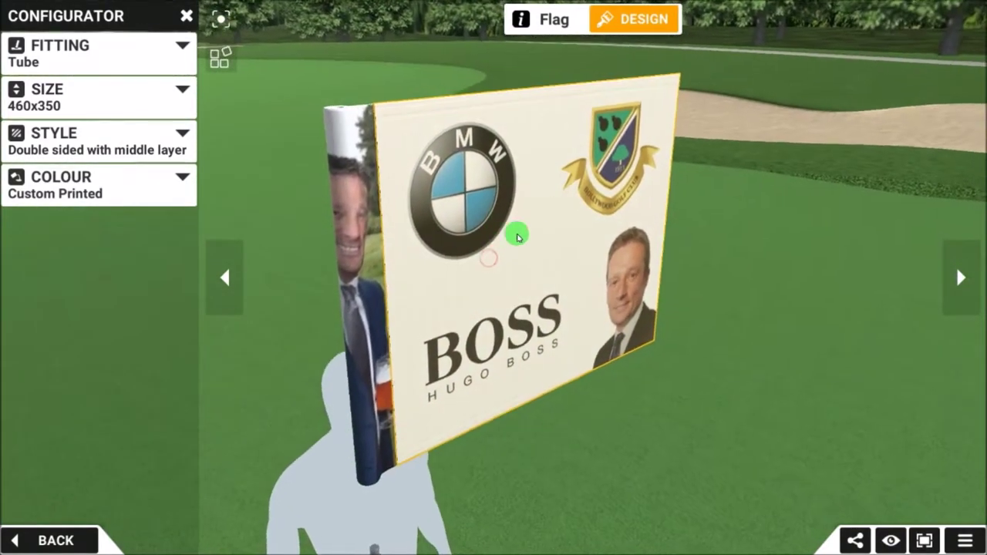
{"action": "left_click", "coordinate": [576, 240]}
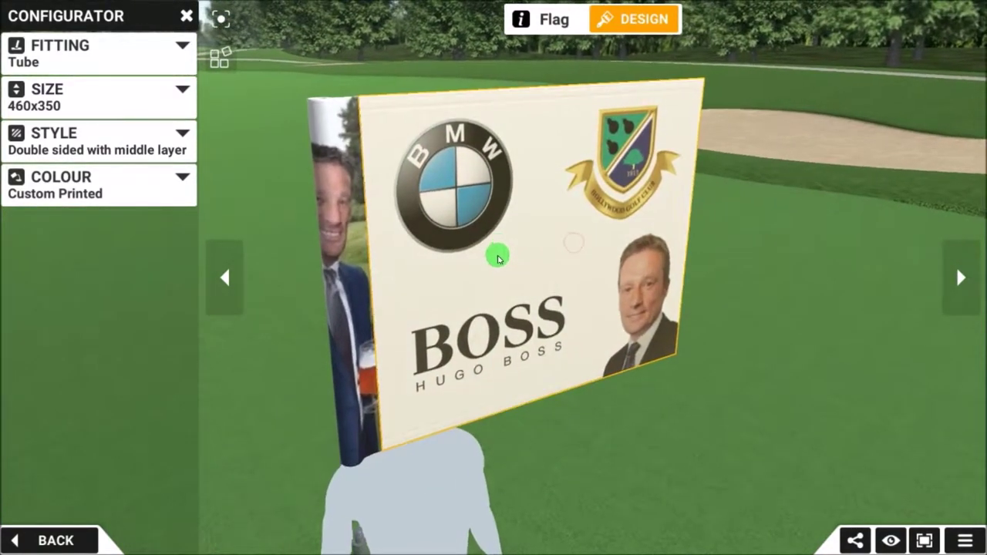
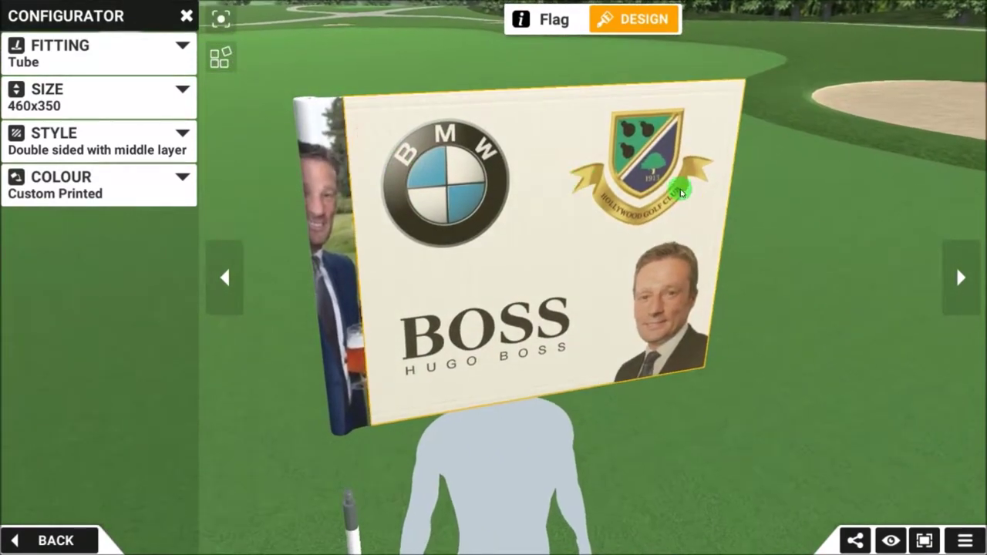
{"action": "left_click_drag", "start_coordinate": [442, 211], "coordinate": [532, 190]}
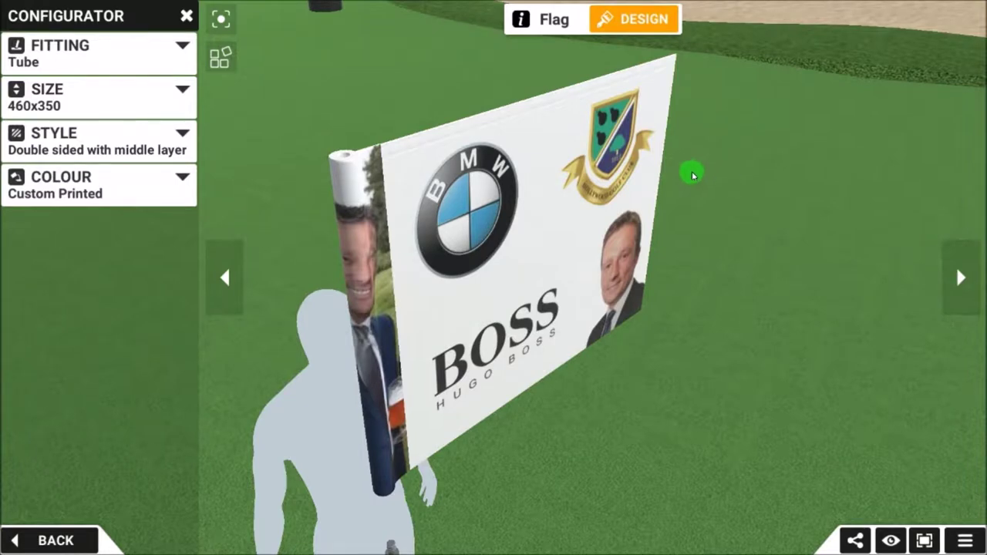
{"action": "mouse_move", "coordinate": [684, 183]}
{"action": "left_mouse_down"}
{"action": "mouse_move", "coordinate": [381, 161]}
{"action": "mouse_move", "coordinate": [978, 182]}
{"action": "mouse_move", "coordinate": [601, 68]}
{"action": "mouse_move", "coordinate": [568, 328]}
{"action": "mouse_move", "coordinate": [845, 251]}
{"action": "mouse_move", "coordinate": [815, 192]}
{"action": "mouse_move", "coordinate": [627, 271]}
{"action": "mouse_move", "coordinate": [402, 254]}
{"action": "mouse_move", "coordinate": [460, 154]}
{"action": "mouse_move", "coordinate": [538, 133]}
{"action": "left_mouse_up"}
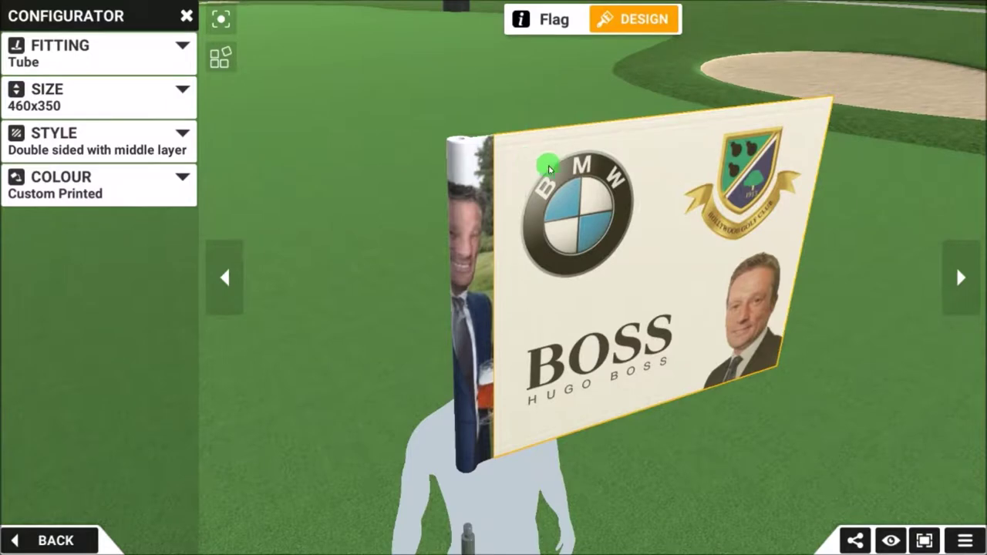
Examine the BMW logo on the flag at several zoom levels and viewing angles, and reset the camera.
{"action": "left_click_drag", "start_coordinate": [519, 174], "coordinate": [545, 245]}
{"action": "scroll", "coordinate": [520, 170], "scroll_direction": "up", "scroll_amount": 5}
{"action": "scroll", "coordinate": [432, 158], "scroll_direction": "up", "scroll_amount": 3}
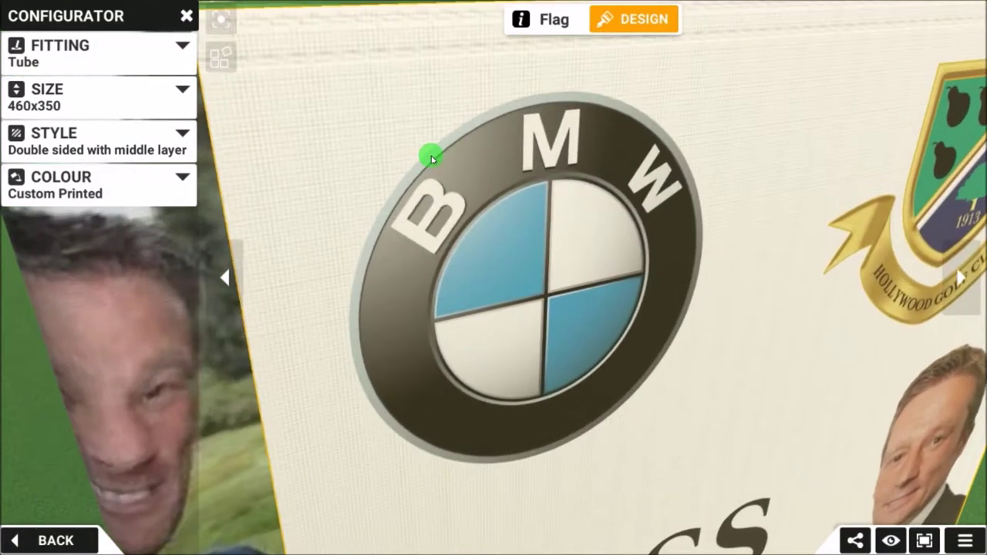
{"action": "scroll", "coordinate": [432, 158], "scroll_direction": "down", "scroll_amount": 3}
{"action": "left_click_drag", "start_coordinate": [518, 214], "coordinate": [697, 284]}
{"action": "scroll", "coordinate": [560, 206], "scroll_direction": "up", "scroll_amount": 4}
{"action": "scroll", "coordinate": [555, 187], "scroll_direction": "down", "scroll_amount": 3}
{"action": "scroll", "coordinate": [486, 160], "scroll_direction": "up", "scroll_amount": 4}
{"action": "scroll", "coordinate": [486, 159], "scroll_direction": "down", "scroll_amount": 2}
{"action": "left_click_drag", "start_coordinate": [478, 152], "coordinate": [601, 206]}
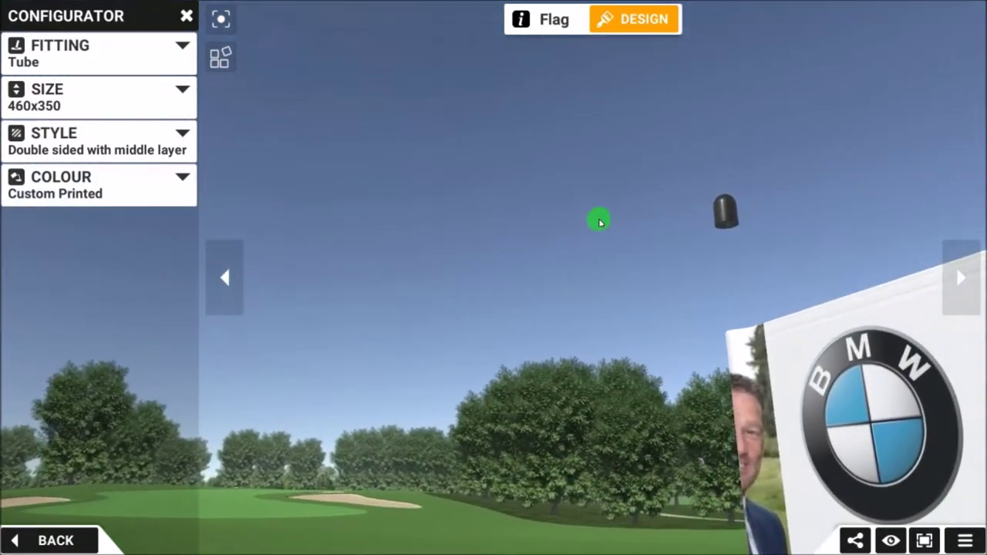
{"action": "left_click", "coordinate": [222, 21]}
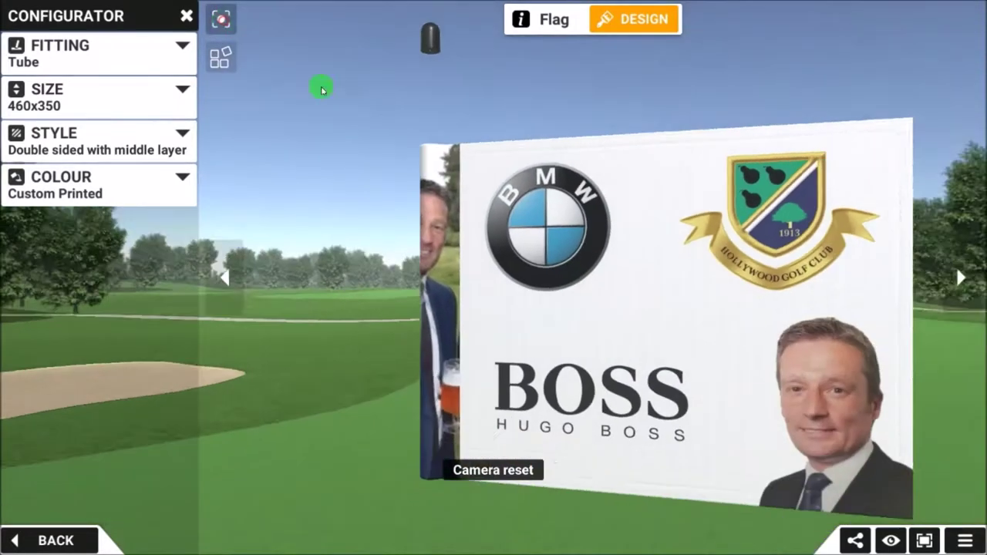
Switch the branded flag between exploded and assembled views, and inspect how it fits on the pin from several angles.
{"action": "left_click_drag", "start_coordinate": [326, 166], "coordinate": [236, 82]}
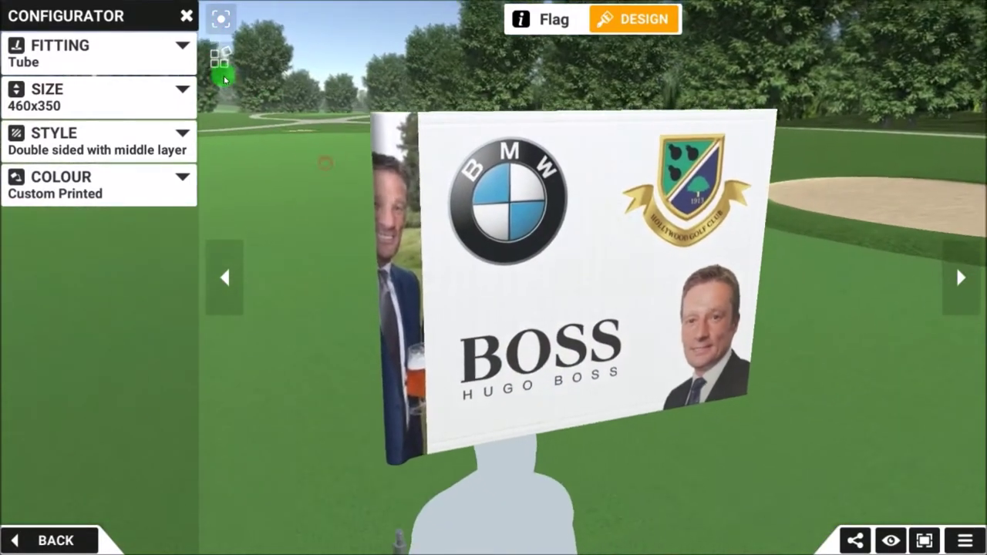
{"action": "left_click", "coordinate": [223, 56]}
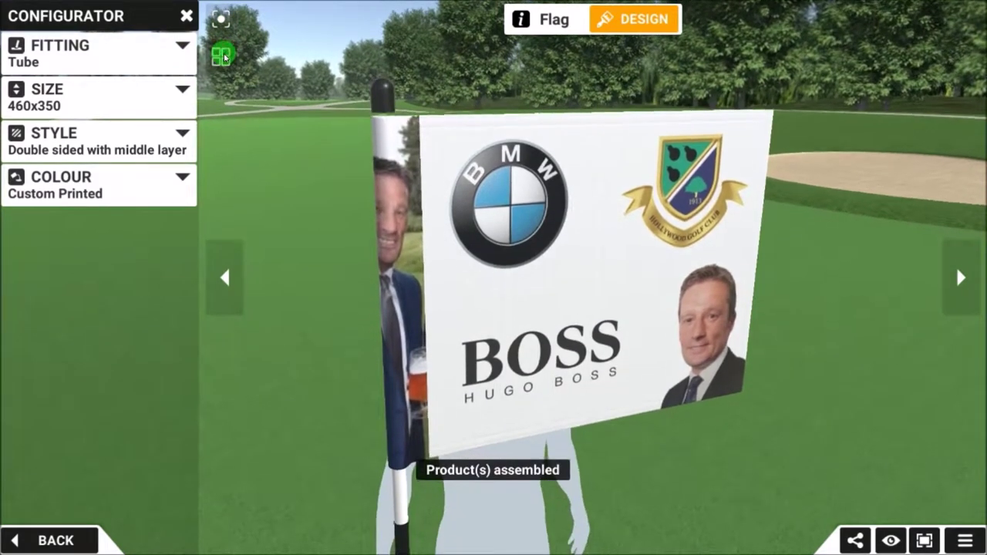
{"action": "left_click", "coordinate": [223, 56]}
{"action": "left_click_drag", "start_coordinate": [347, 137], "coordinate": [365, 179]}
{"action": "left_click", "coordinate": [221, 55]}
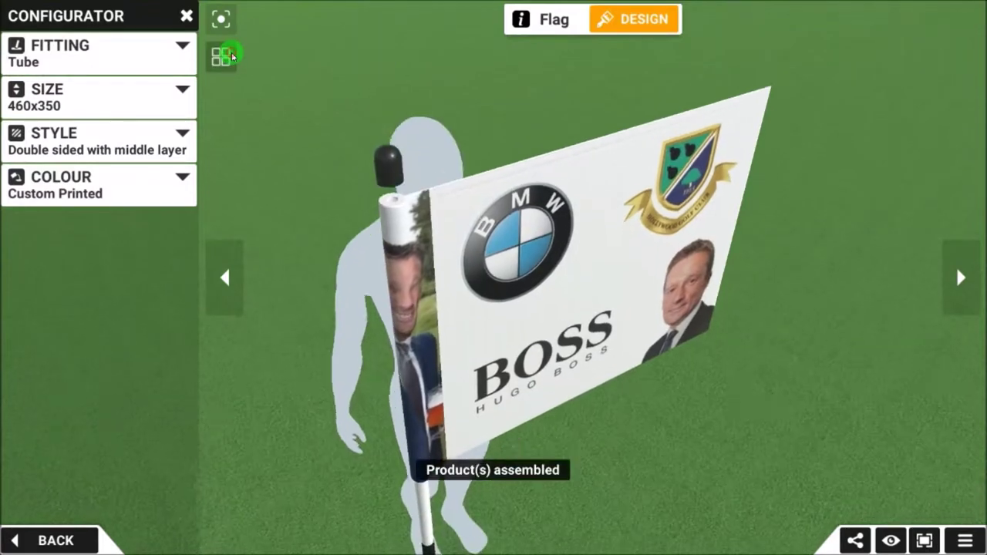
{"action": "left_click_drag", "start_coordinate": [379, 277], "coordinate": [573, 356]}
{"action": "left_click", "coordinate": [220, 19]}
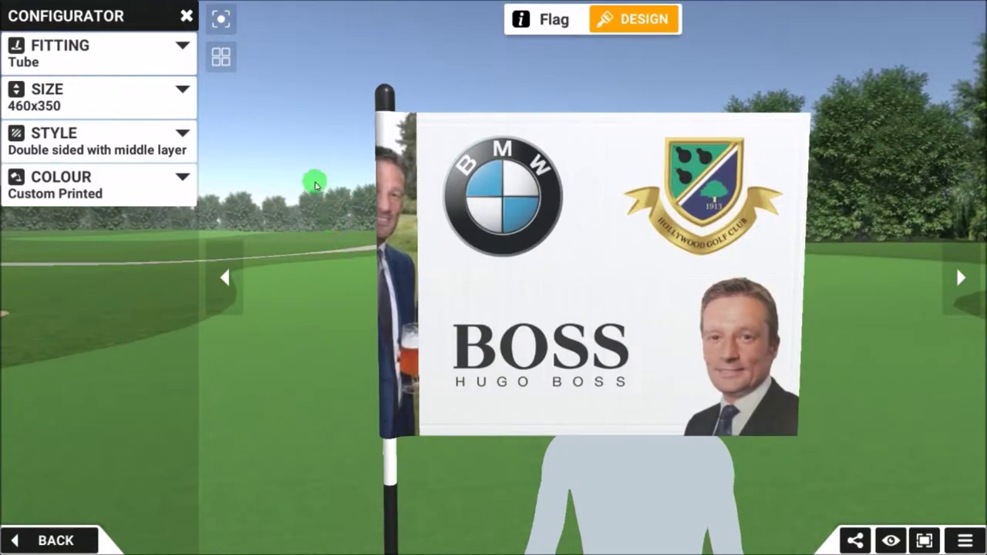
{"action": "left_click_drag", "start_coordinate": [310, 283], "coordinate": [400, 263]}
{"action": "left_click", "coordinate": [695, 327]}
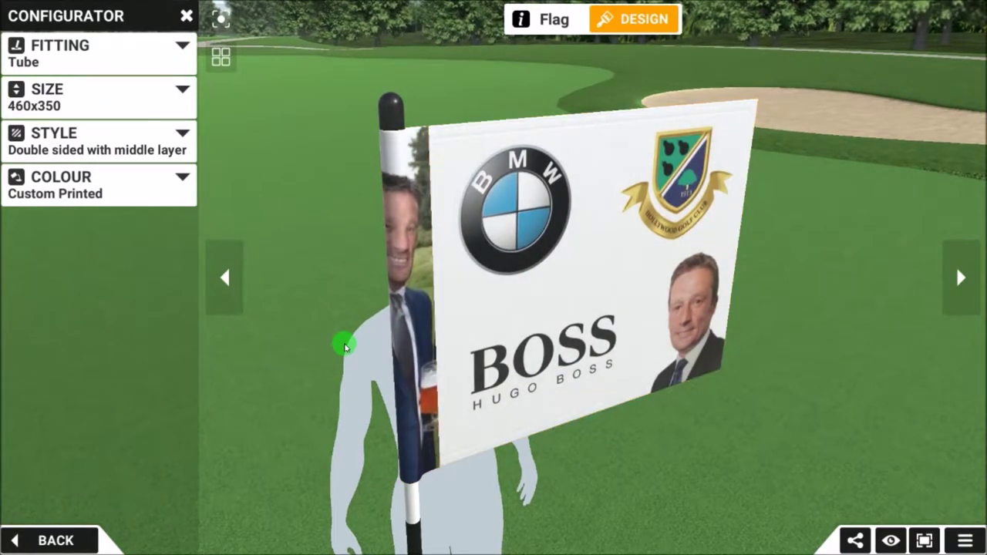
Return to the product overview and remove the Flags, Pins, Cups product group from the scene.
{"action": "left_click", "coordinate": [90, 533]}
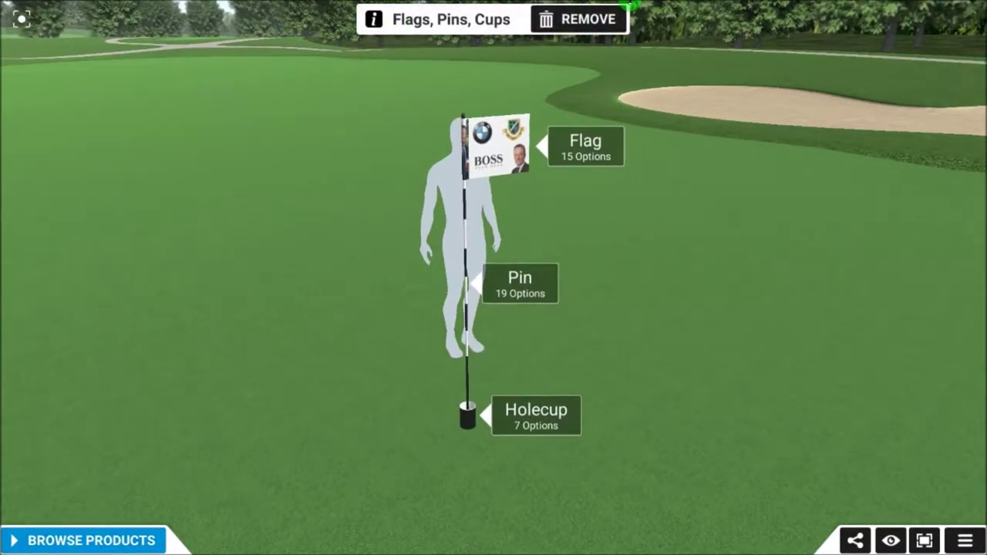
{"action": "left_click", "coordinate": [595, 30]}
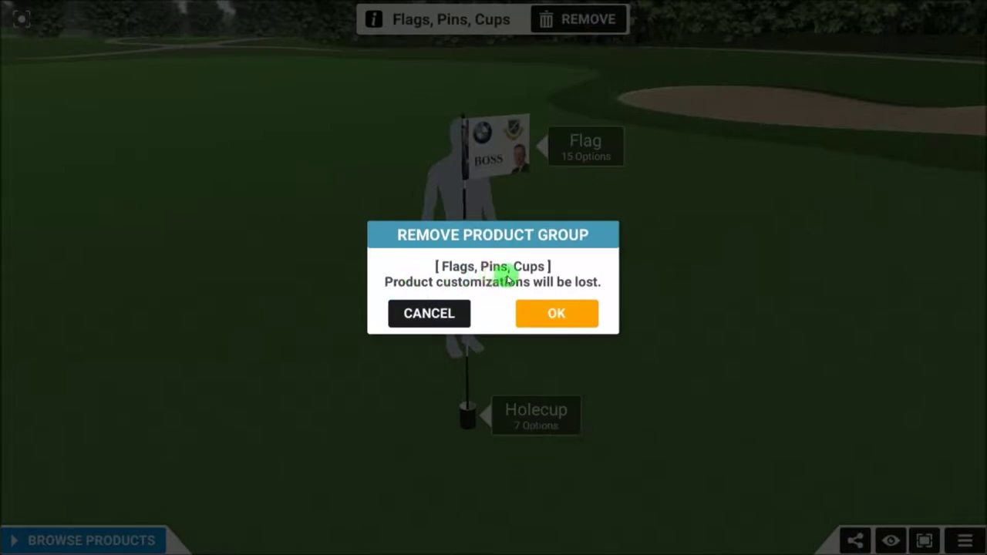
{"action": "left_click", "coordinate": [549, 314]}
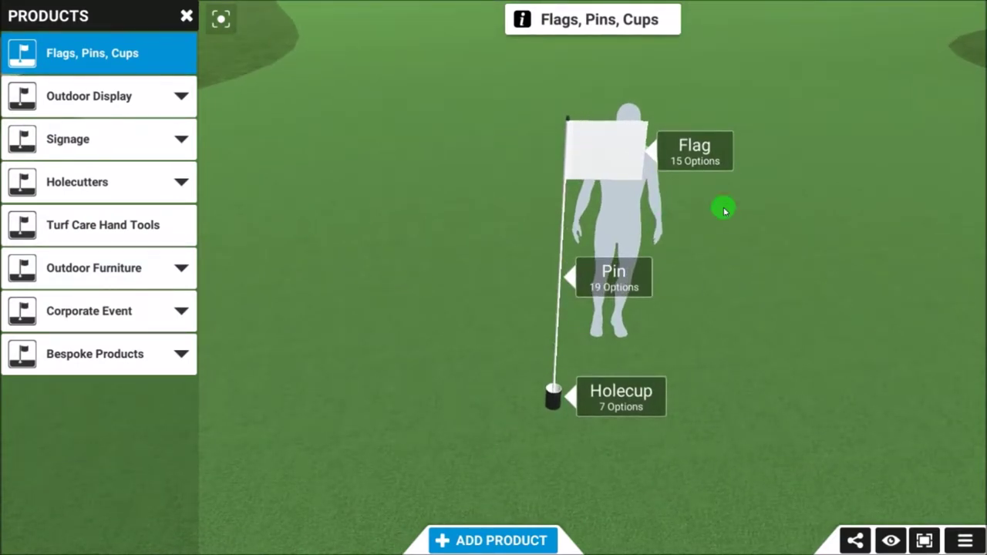
Open the blank flag's configuration, try the Tie-On, Velcro and Putting Head fittings, and set the fitting back to Tube.
{"action": "left_click", "coordinate": [696, 154]}
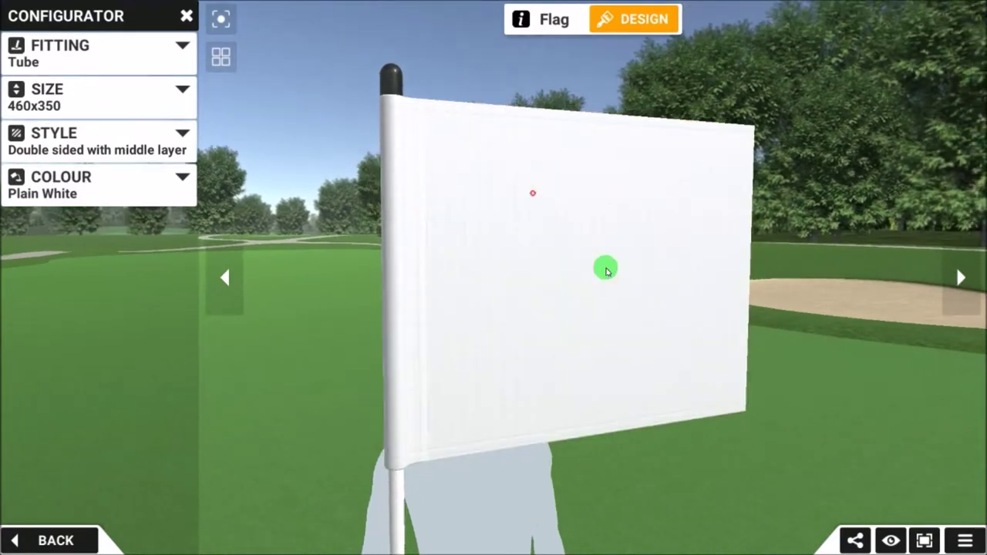
{"action": "left_click_drag", "start_coordinate": [606, 270], "coordinate": [576, 181]}
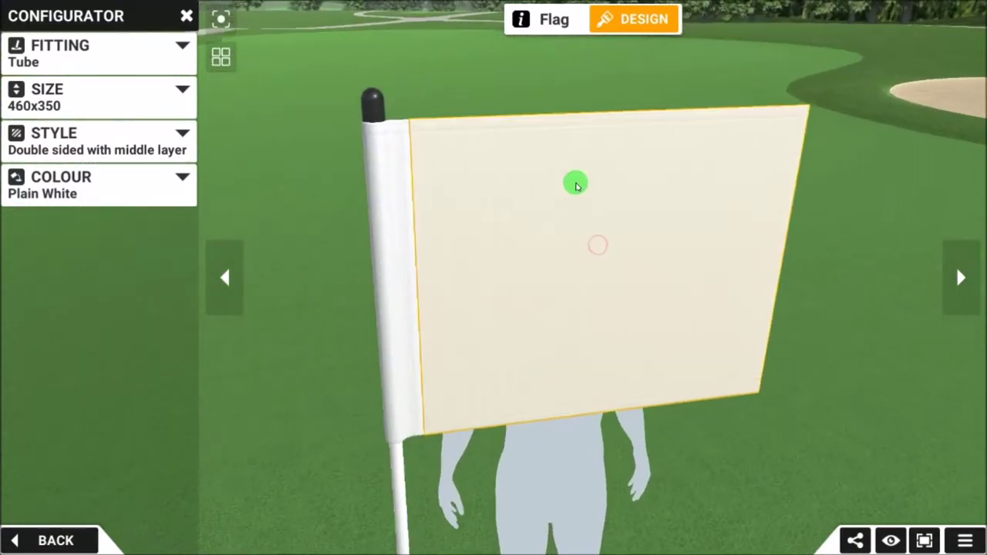
{"action": "left_click", "coordinate": [154, 56]}
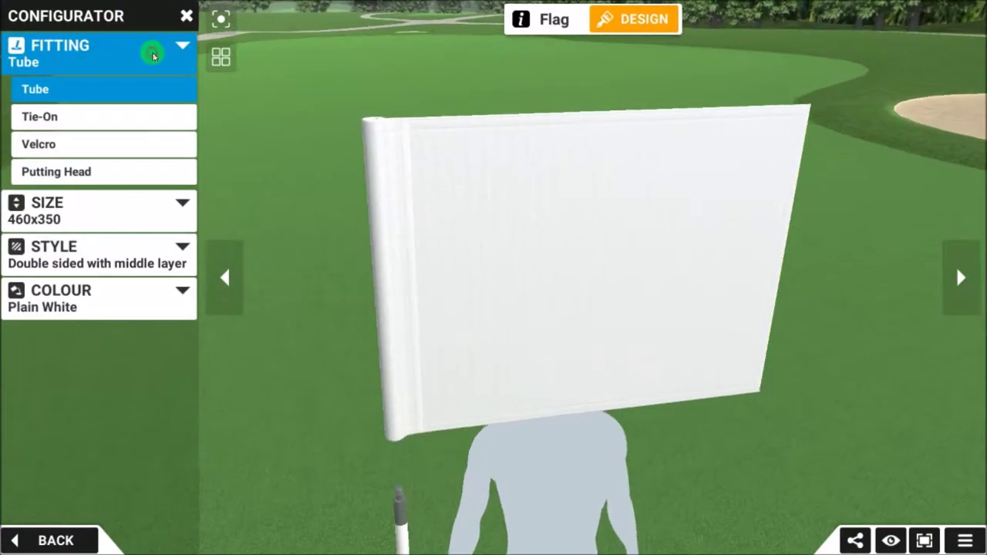
{"action": "left_click", "coordinate": [66, 116]}
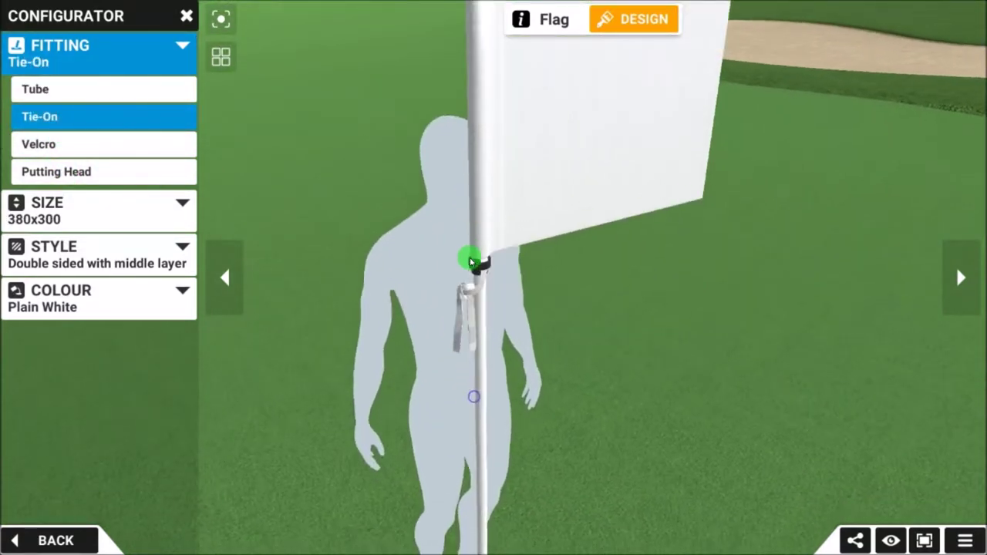
{"action": "left_click", "coordinate": [128, 145]}
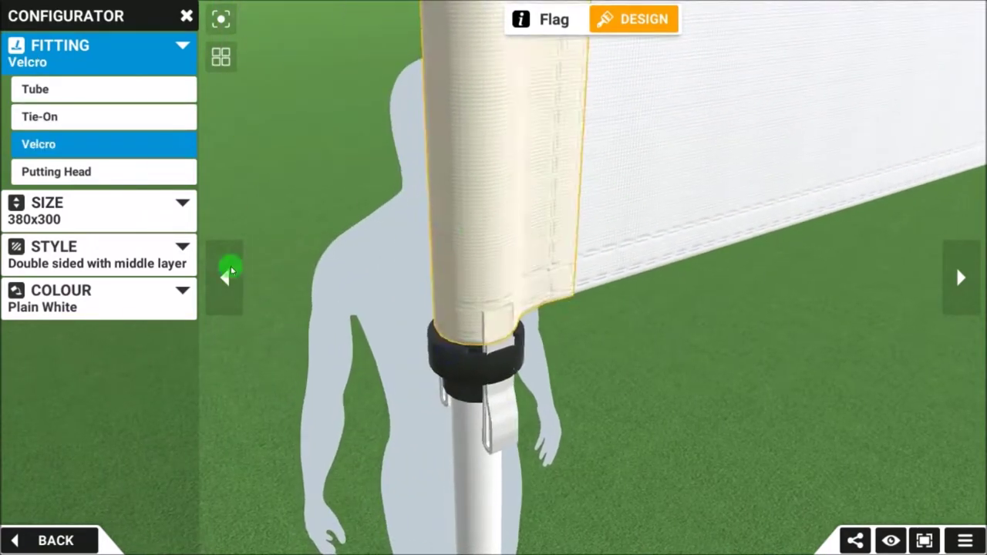
{"action": "left_click", "coordinate": [79, 172]}
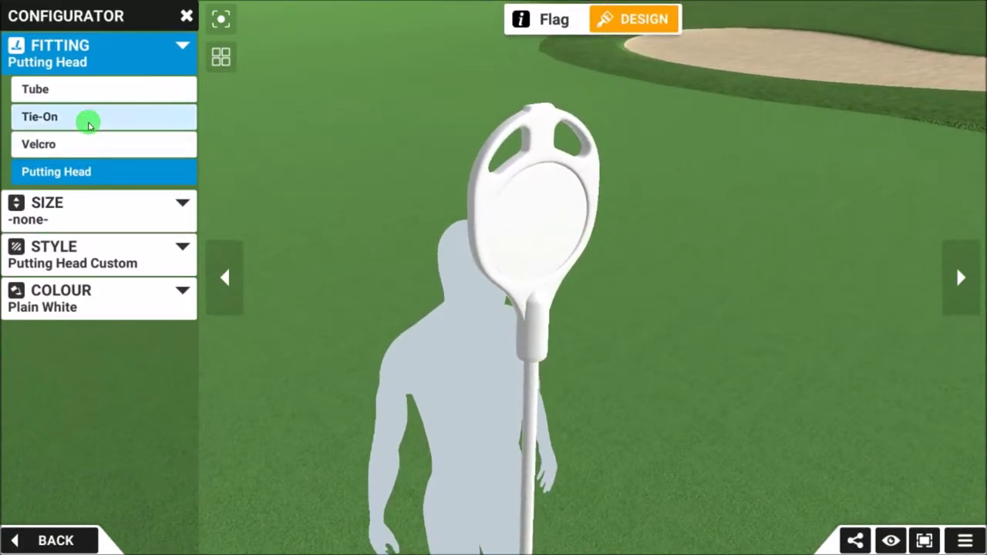
{"action": "left_click", "coordinate": [49, 88]}
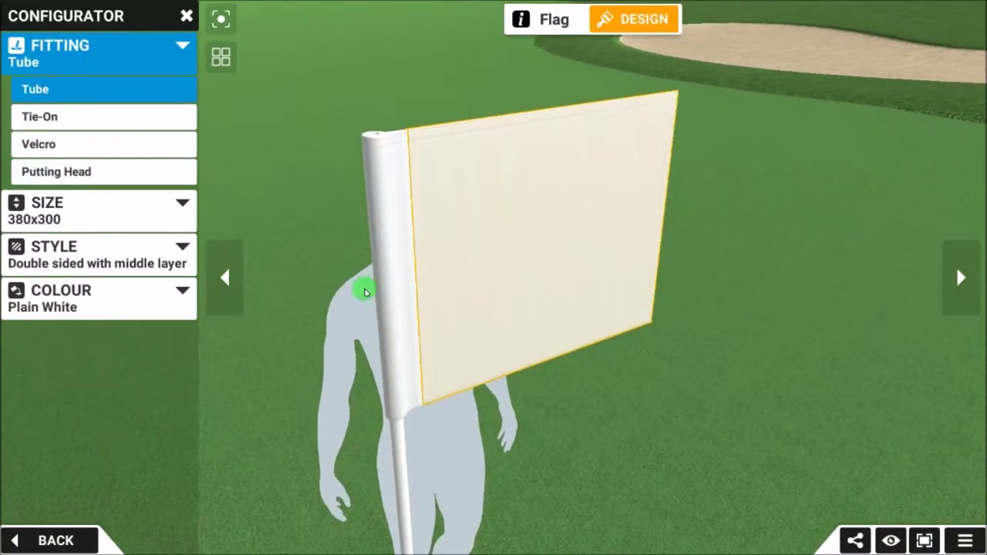
Review the flag's size and fitting options, and open its design editor.
{"action": "left_click", "coordinate": [183, 214]}
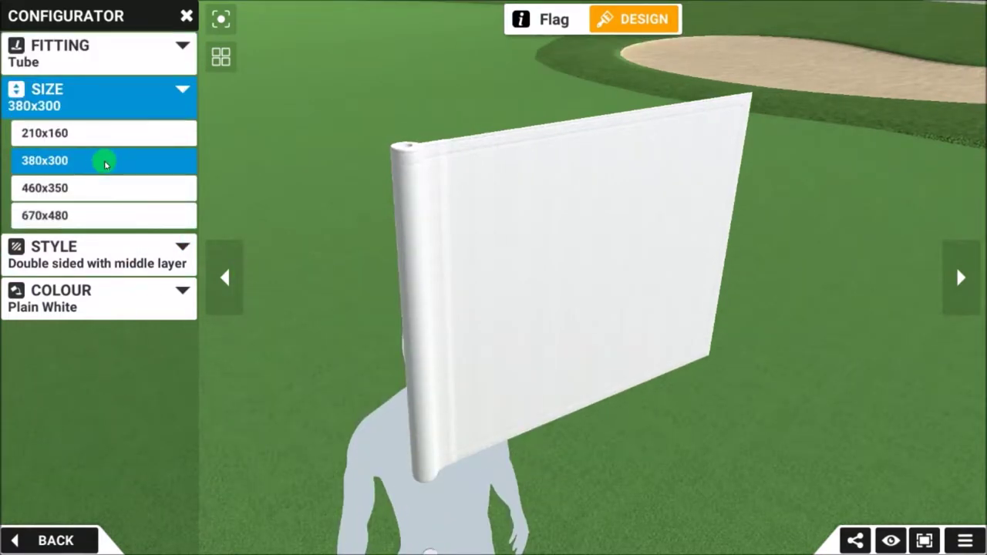
{"action": "left_click", "coordinate": [93, 49]}
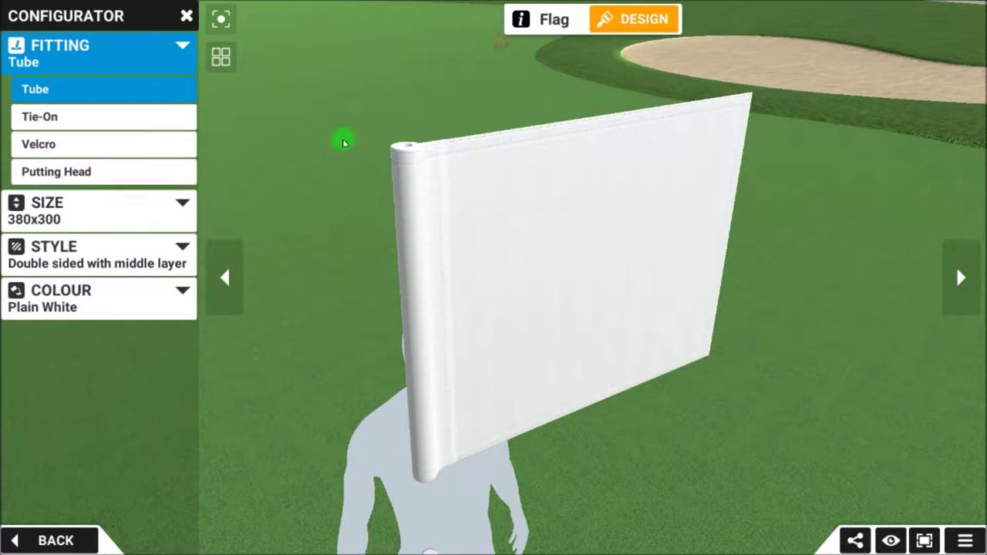
{"action": "left_click", "coordinate": [623, 24]}
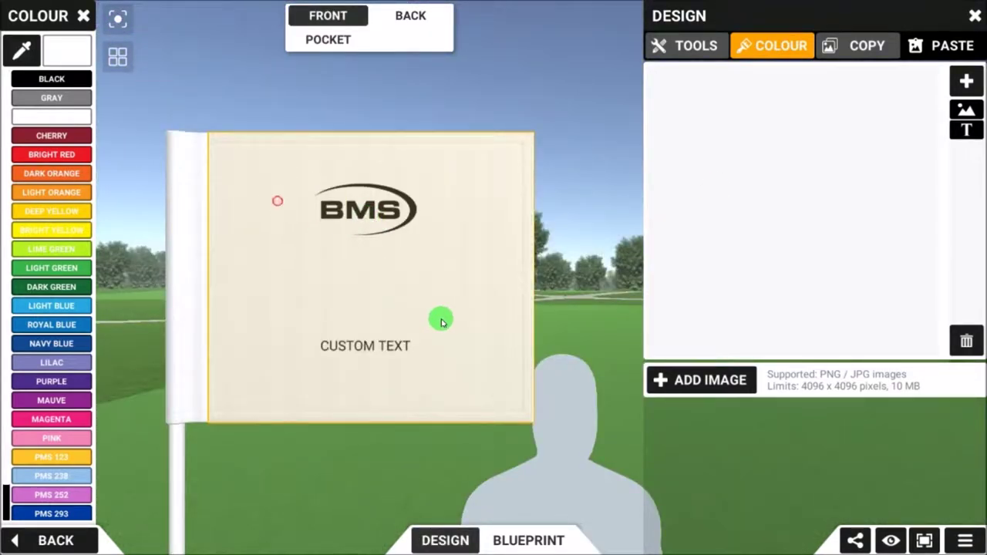
Examine the default logo and custom text on the flag's front and pocket from several angles, and reset the camera.
{"action": "left_click_drag", "start_coordinate": [280, 136], "coordinate": [555, 246]}
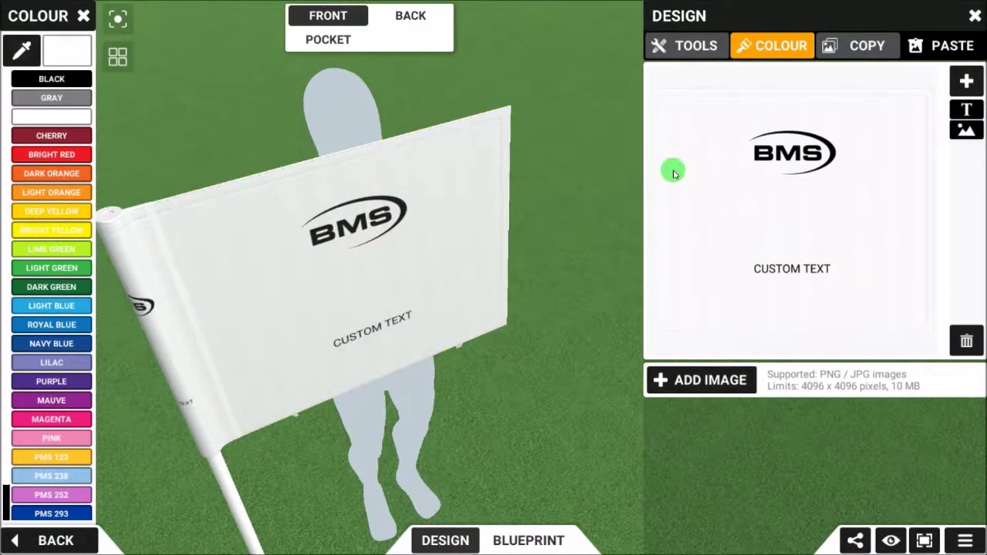
{"action": "left_click_drag", "start_coordinate": [611, 173], "coordinate": [363, 203]}
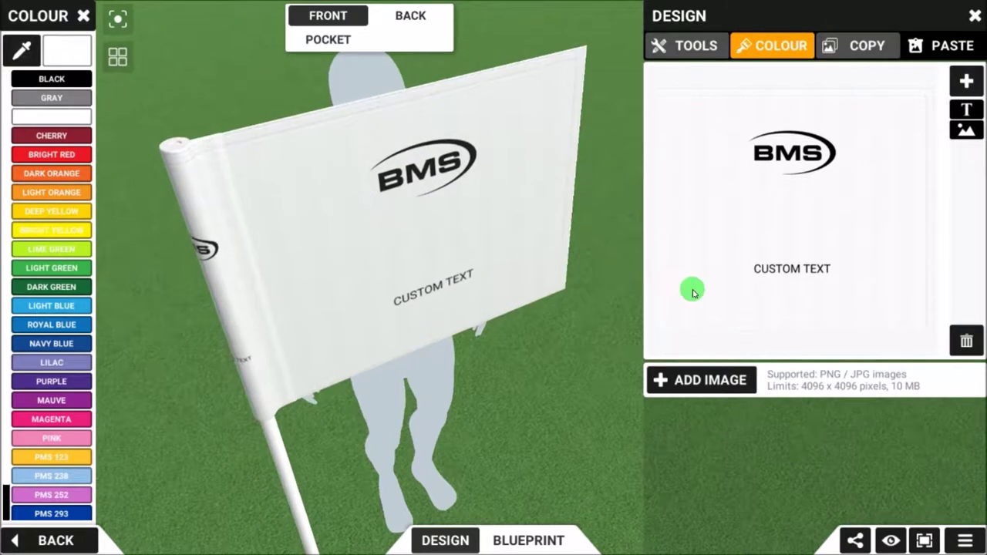
{"action": "left_click_drag", "start_coordinate": [502, 233], "coordinate": [570, 166]}
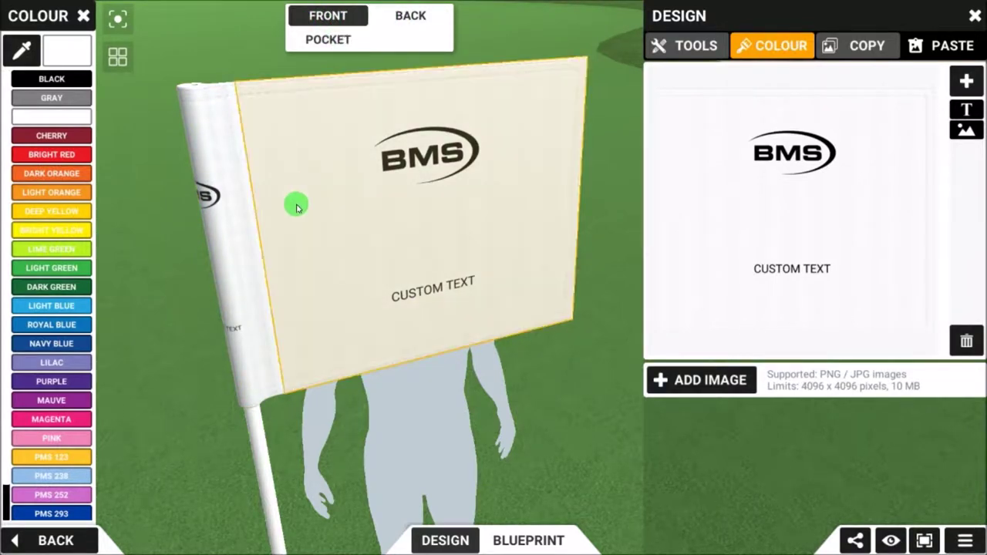
{"action": "double_click", "coordinate": [320, 159]}
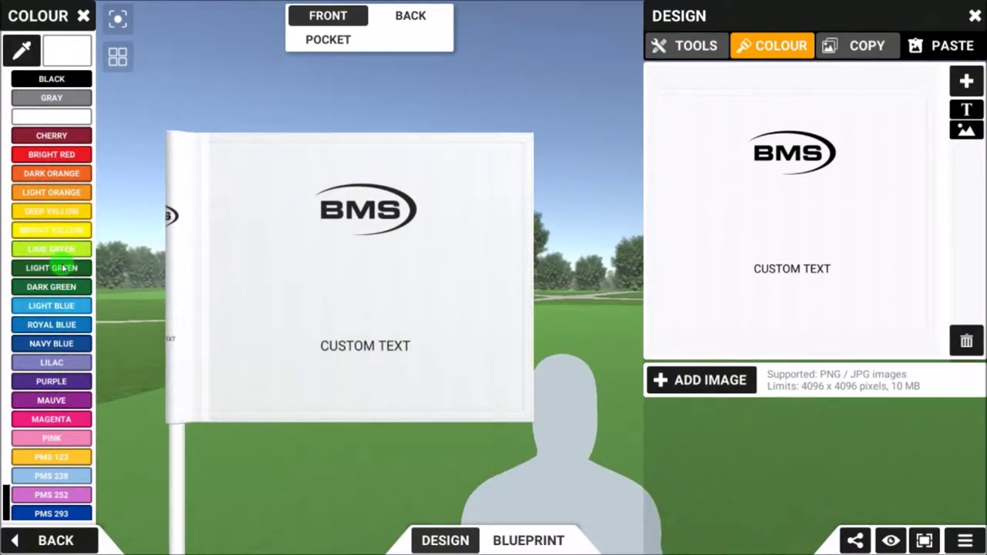
Try Bright Red, Deep Yellow and Royal Blue as the background colour of the flag's front panel.
{"action": "left_click", "coordinate": [67, 154]}
{"action": "left_click", "coordinate": [87, 223]}
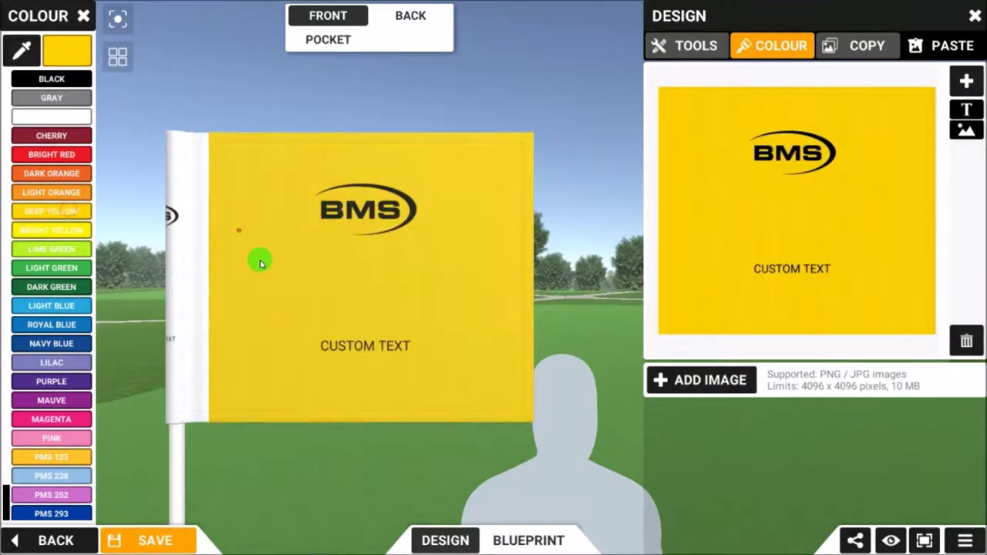
{"action": "left_click_drag", "start_coordinate": [260, 260], "coordinate": [238, 229]}
{"action": "left_click", "coordinate": [88, 330]}
{"action": "left_click_drag", "start_coordinate": [256, 286], "coordinate": [523, 264]}
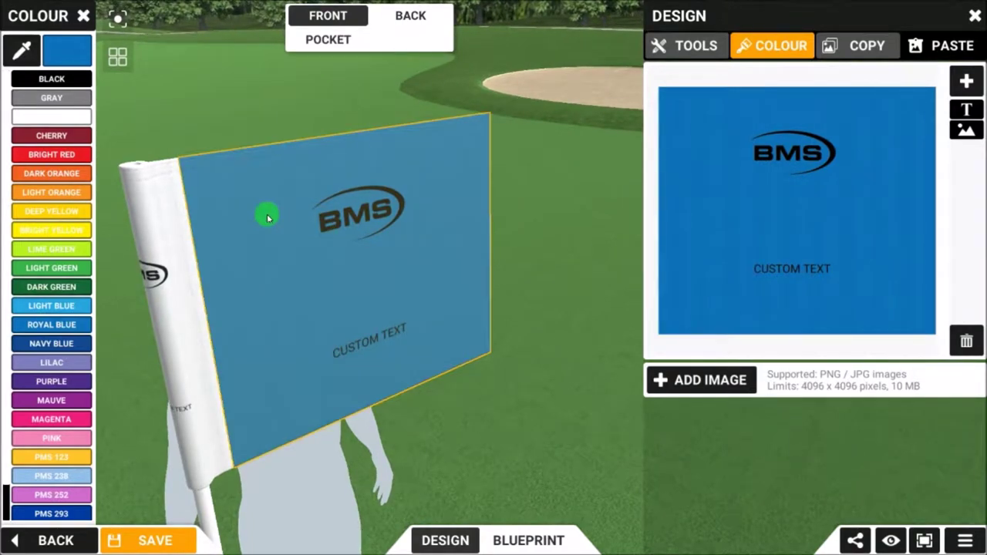
Select the flag's pocket, try Bright Red on it, and set its background colour to Black.
{"action": "left_click_drag", "start_coordinate": [266, 225], "coordinate": [253, 182]}
{"action": "left_click", "coordinate": [251, 180]}
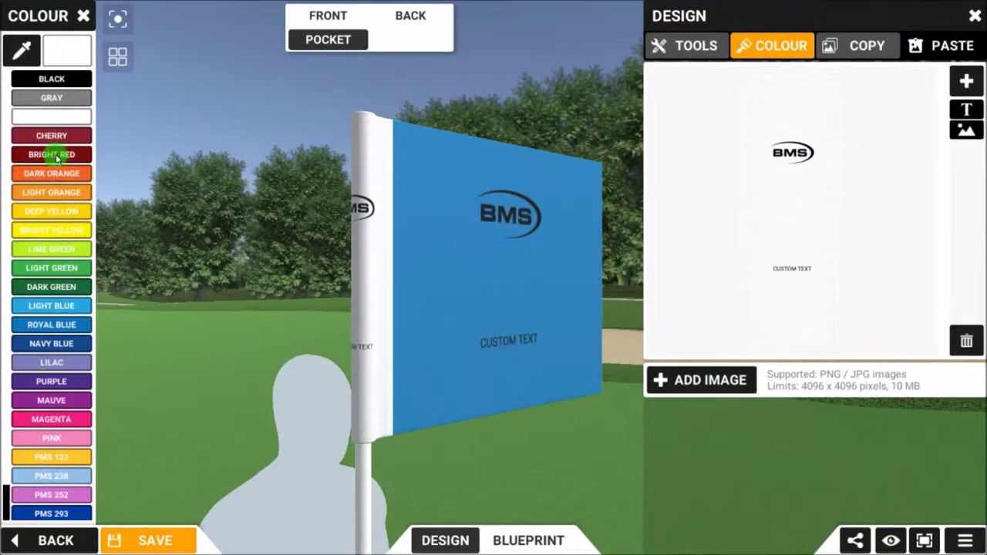
{"action": "left_click", "coordinate": [51, 155]}
{"action": "left_click_drag", "start_coordinate": [452, 269], "coordinate": [424, 290]}
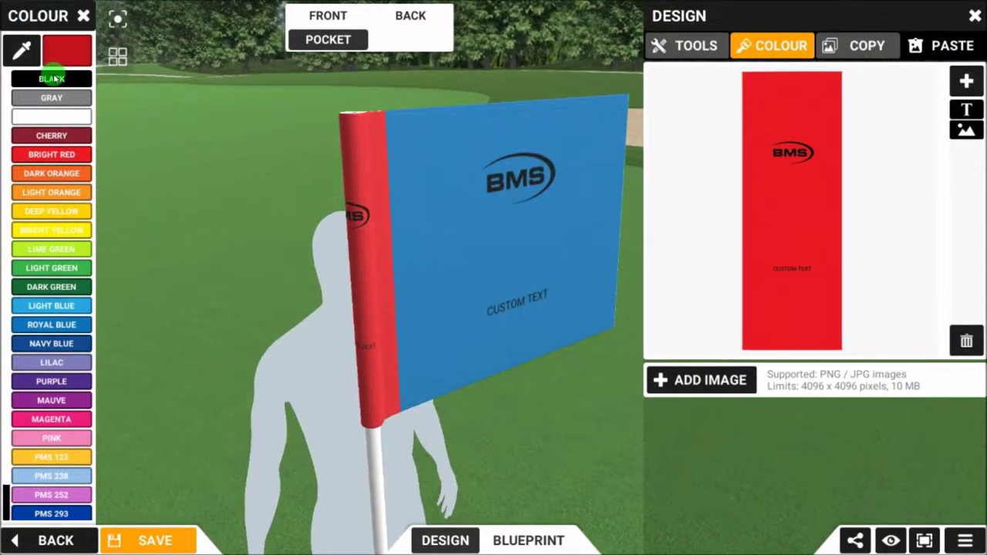
{"action": "left_click", "coordinate": [51, 78]}
Select the flag's back panel and set its background colour to Bright Red.
{"action": "left_click_drag", "start_coordinate": [378, 221], "coordinate": [306, 208]}
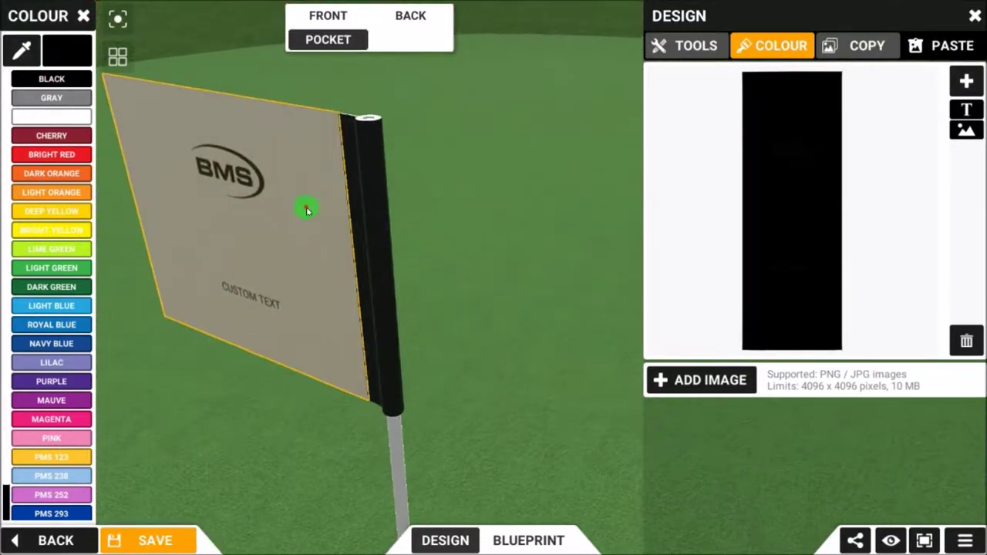
{"action": "left_click", "coordinate": [52, 154]}
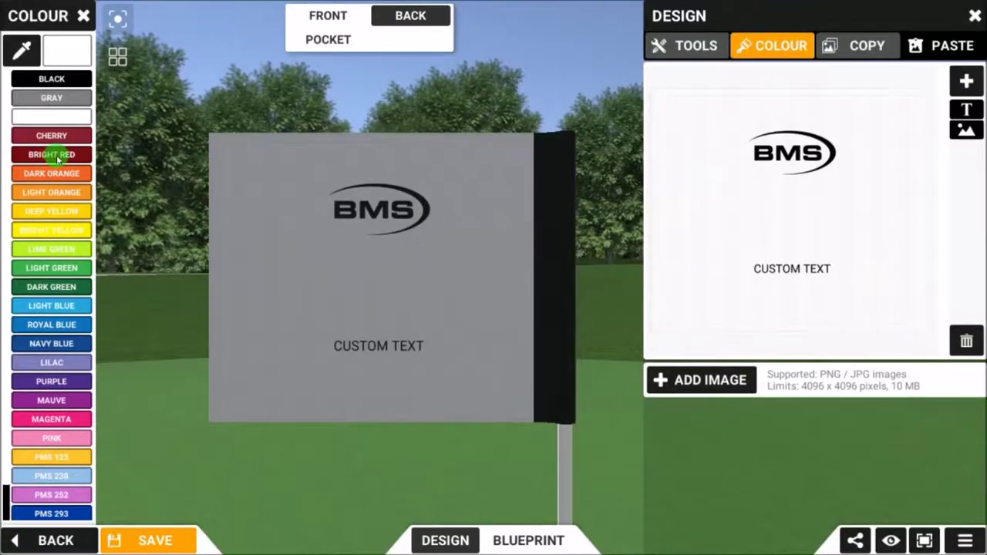
{"action": "left_click_drag", "start_coordinate": [436, 282], "coordinate": [402, 266]}
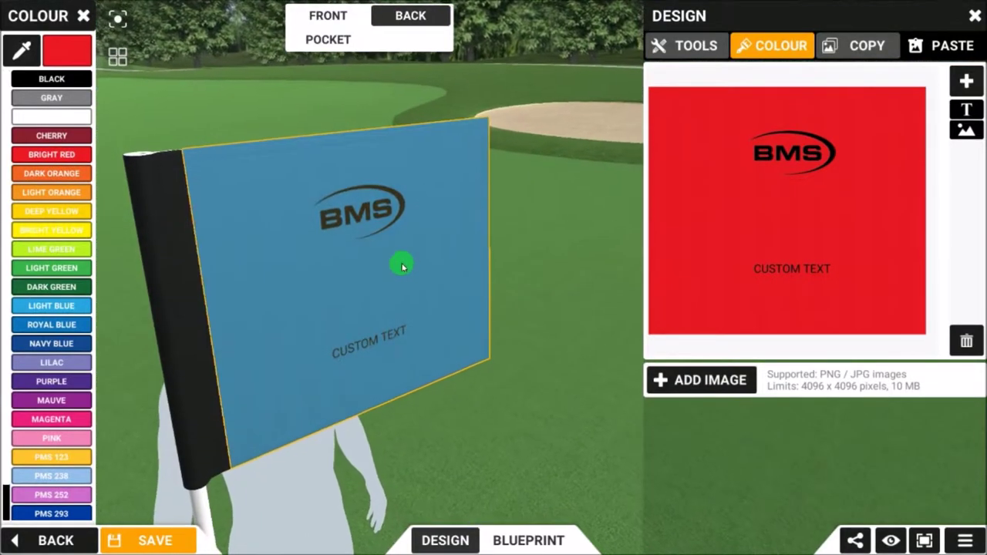
Set the front panel's background colour to white, check the flag from other angles, and reset the camera.
{"action": "left_click", "coordinate": [301, 196]}
{"action": "left_click", "coordinate": [67, 118]}
{"action": "left_click_drag", "start_coordinate": [445, 295], "coordinate": [394, 262]}
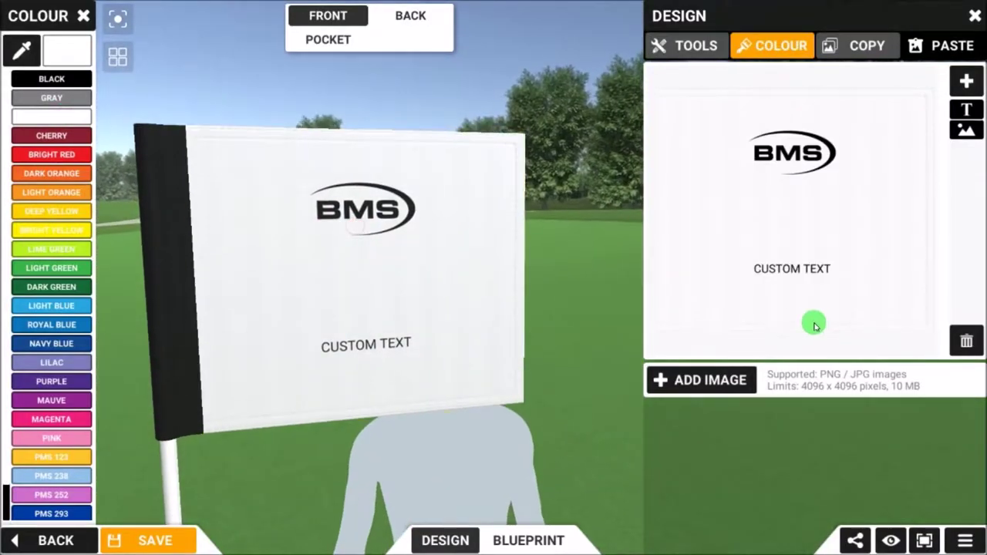
{"action": "mouse_move", "coordinate": [344, 179]}
{"action": "left_mouse_down"}
{"action": "mouse_move", "coordinate": [332, 218]}
{"action": "mouse_move", "coordinate": [440, 207]}
{"action": "mouse_move", "coordinate": [470, 257]}
{"action": "mouse_move", "coordinate": [475, 301]}
{"action": "left_mouse_up"}
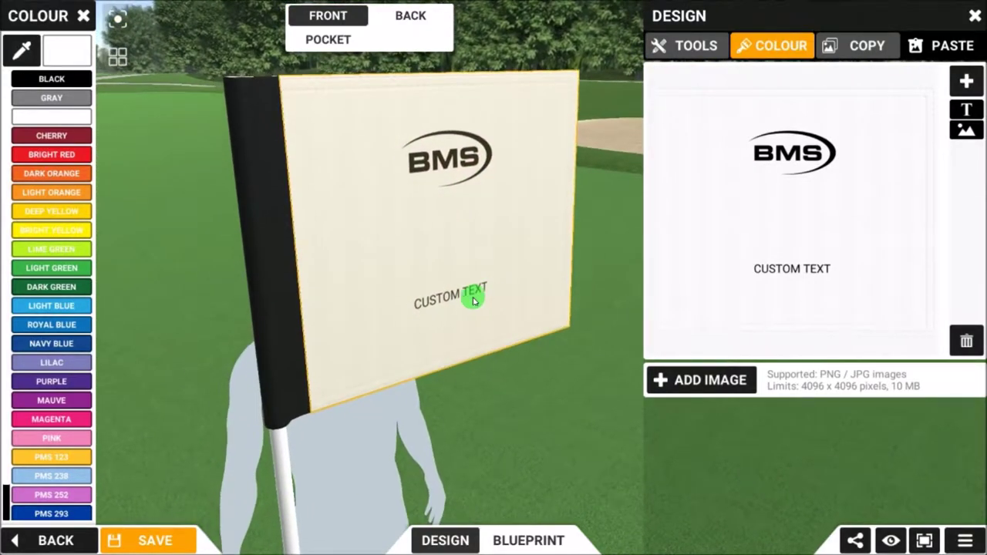
{"action": "double_click", "coordinate": [464, 168]}
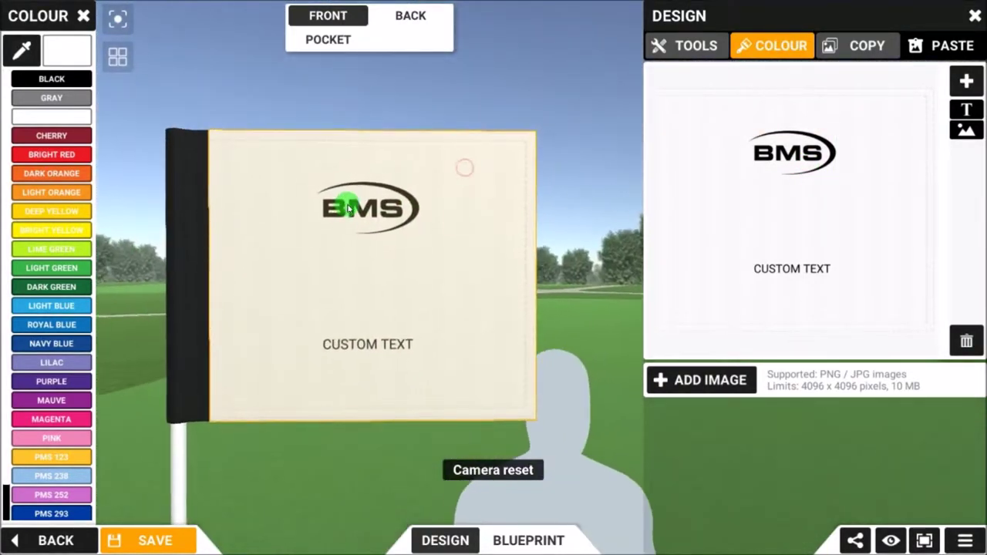
Replace the custom text on the flag's front panel with "This is an example flag".
{"action": "left_click", "coordinate": [798, 160]}
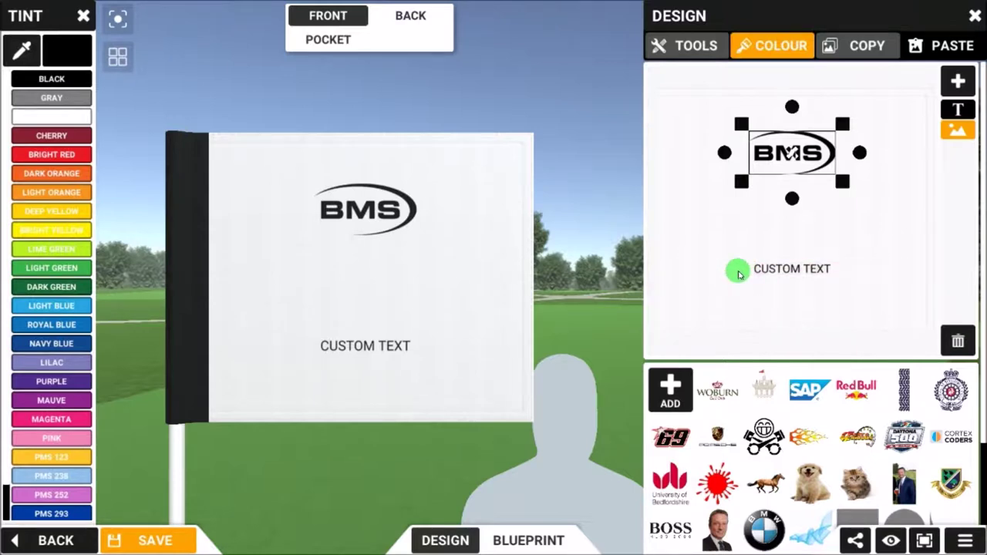
{"action": "left_click", "coordinate": [780, 271]}
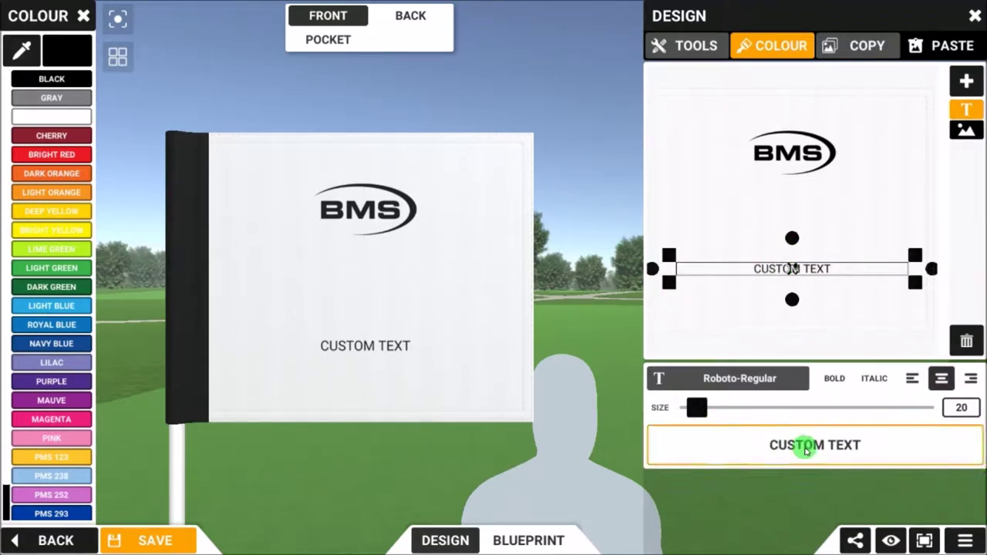
{"action": "left_click_drag", "start_coordinate": [806, 451], "coordinate": [852, 454]}
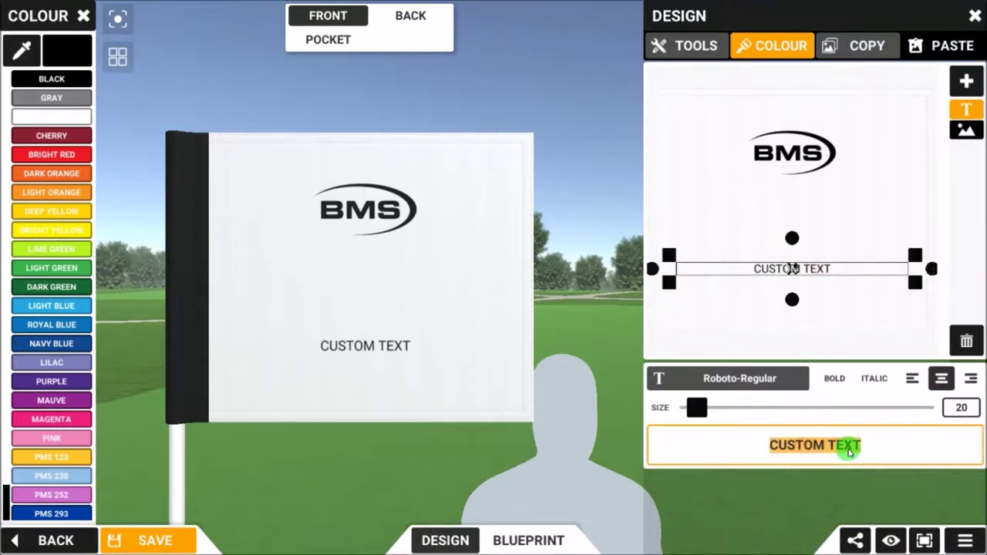
{"action": "type", "text": "Th"}
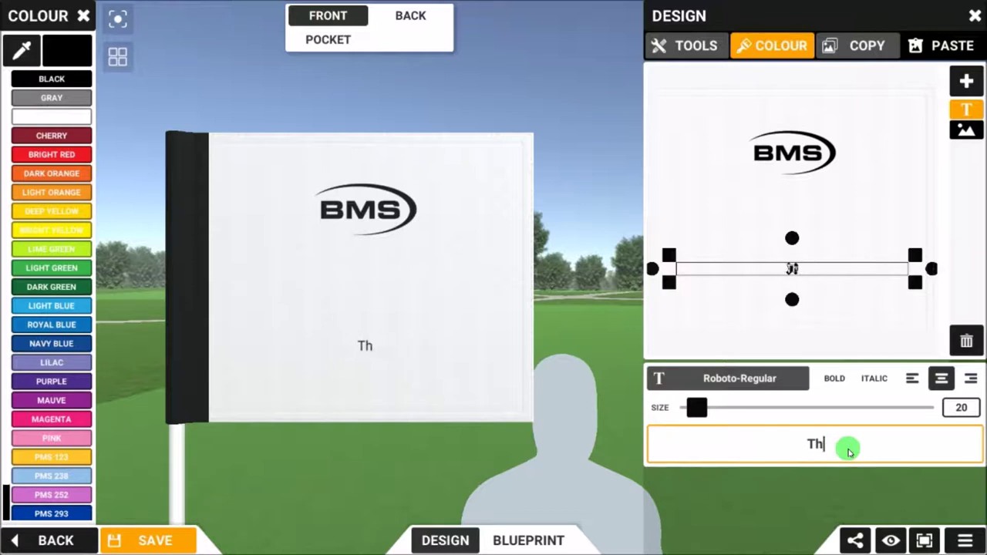
{"action": "type", "text": "uis is an e"}
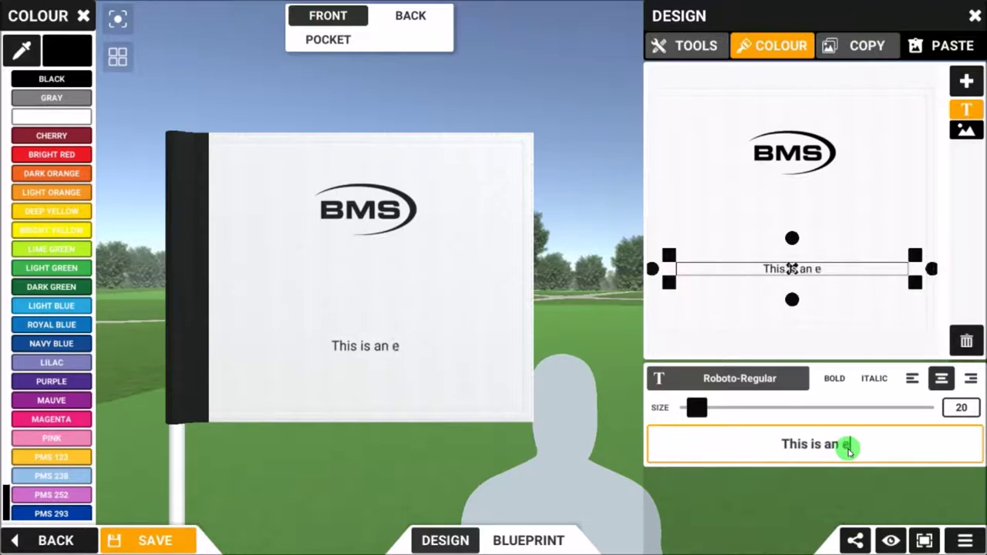
{"action": "type", "text": "xample flag"}
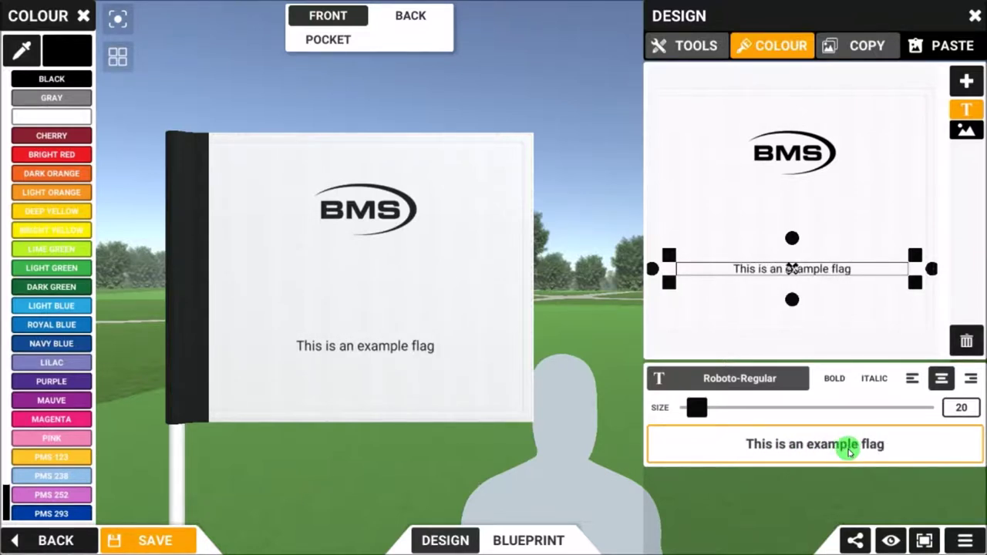
Enlarge the front panel text to size 66, try Bright Red on it, and set its colour to Dark Green.
{"action": "left_click_drag", "start_coordinate": [696, 407], "coordinate": [721, 417]}
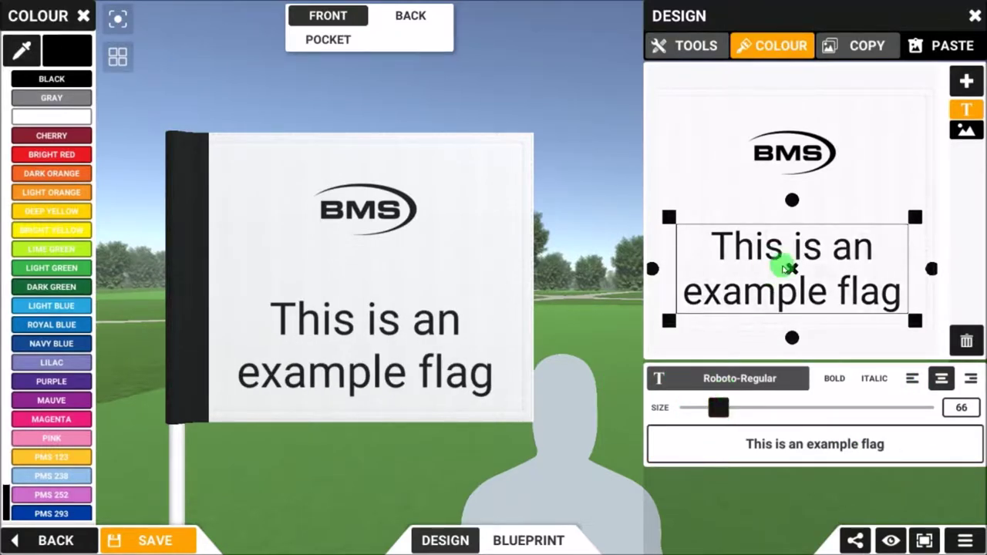
{"action": "left_click", "coordinate": [62, 154]}
{"action": "left_click", "coordinate": [60, 287]}
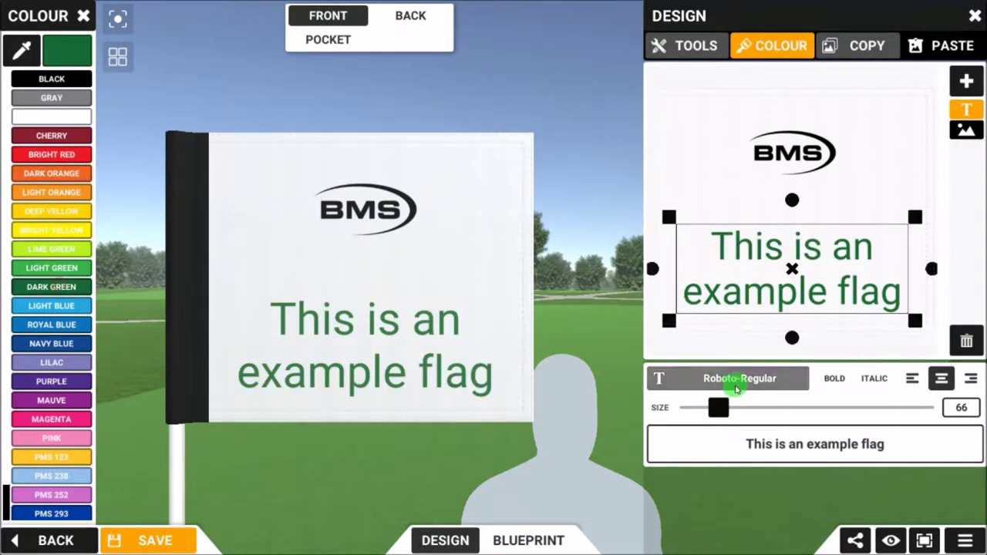
Make the front panel text bold and italic, try the Roboto-Black and Roboto-Medium fonts, and set its font to Arial.
{"action": "left_click", "coordinate": [835, 378]}
{"action": "left_click", "coordinate": [748, 379]}
{"action": "left_click", "coordinate": [169, 218]}
{"action": "left_click", "coordinate": [185, 265]}
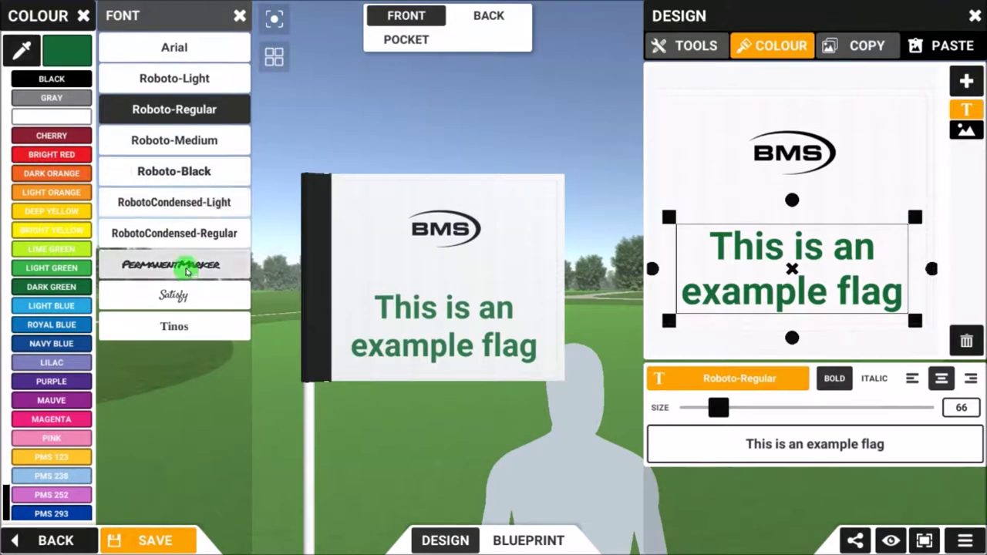
{"action": "left_click", "coordinate": [182, 171]}
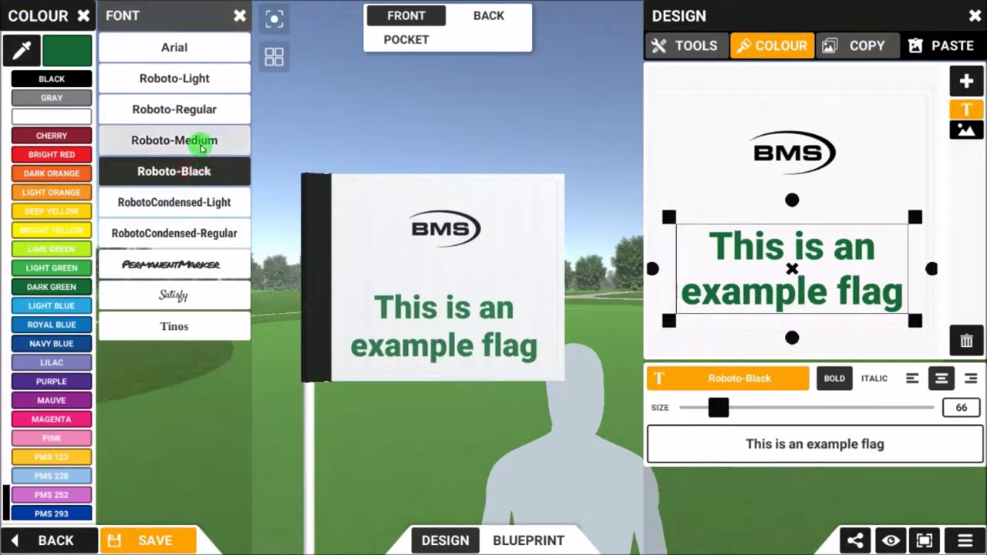
{"action": "left_click", "coordinate": [195, 140]}
{"action": "left_click", "coordinate": [187, 47]}
{"action": "left_click", "coordinate": [873, 378]}
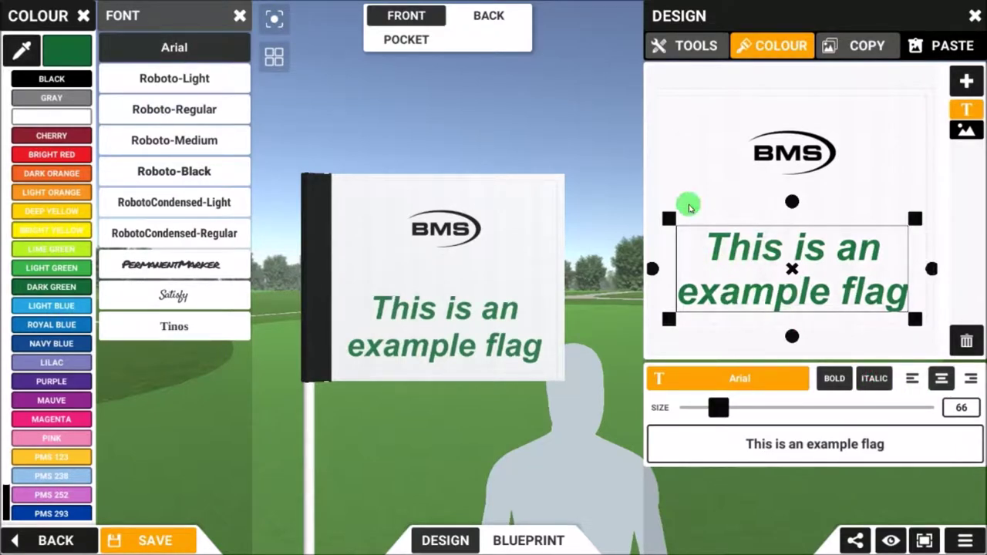
Move the text block slightly up on the front panel, and delete its text layer.
{"action": "left_click_drag", "start_coordinate": [387, 246], "coordinate": [864, 264]}
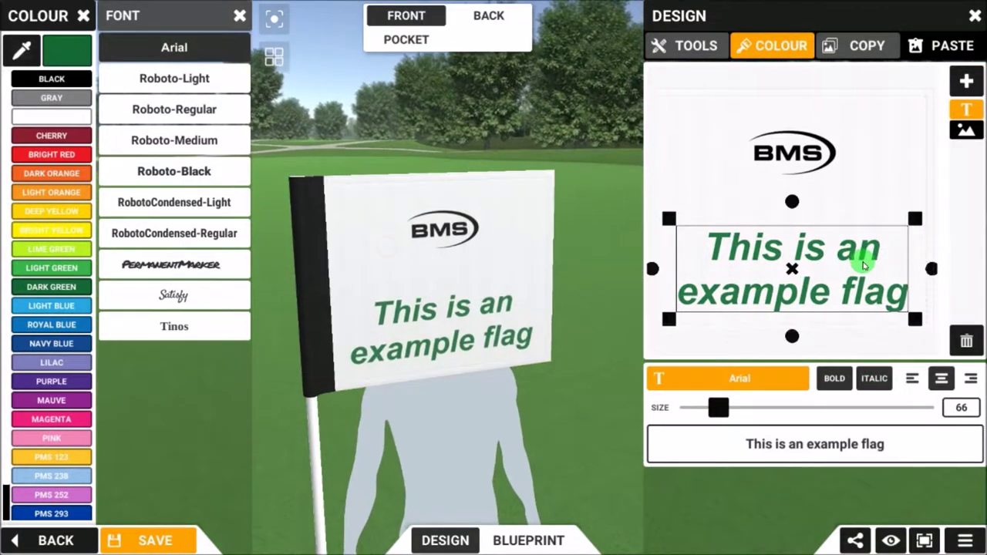
{"action": "left_click_drag", "start_coordinate": [765, 262], "coordinate": [690, 238]}
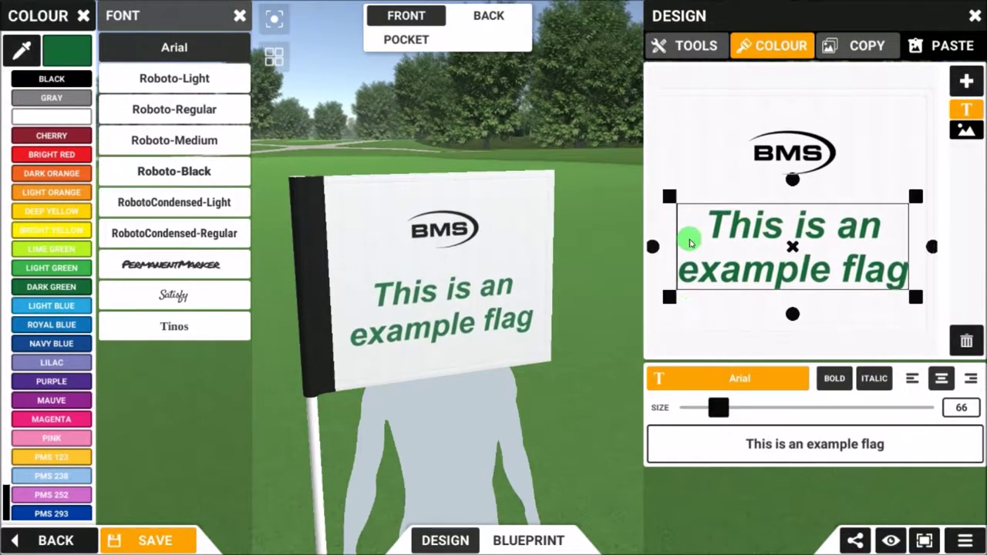
{"action": "left_click", "coordinate": [966, 340]}
{"action": "left_click", "coordinate": [564, 290]}
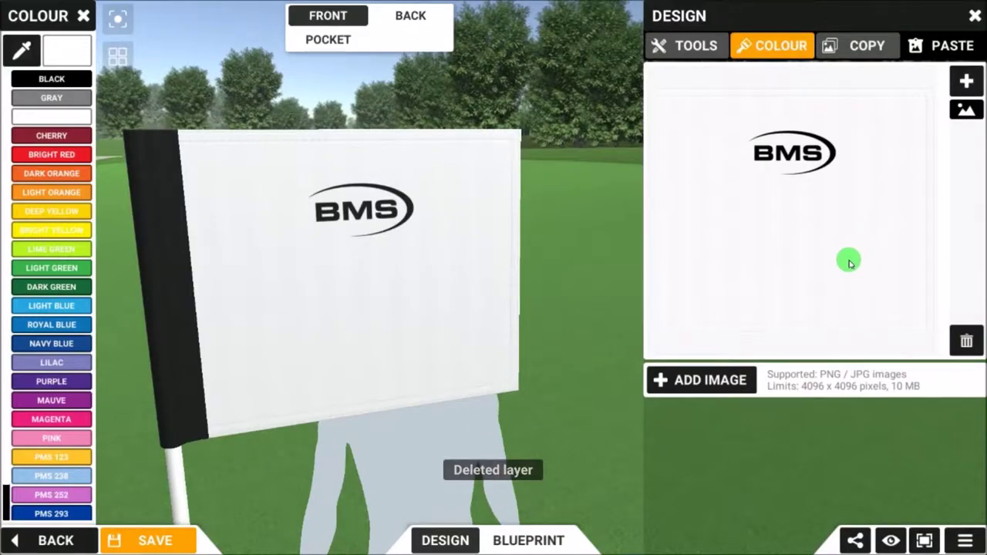
Select the BMS logo, enlarge it, rotate it counter-clockwise to about -35 degrees, and move it lower on the front panel.
{"action": "left_click", "coordinate": [794, 153]}
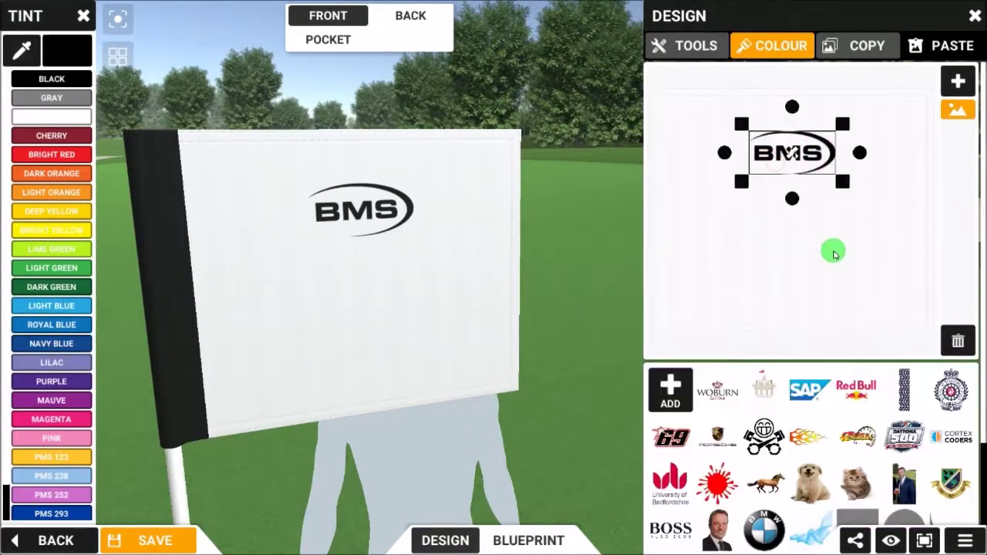
{"action": "left_click_drag", "start_coordinate": [742, 181], "coordinate": [709, 197]}
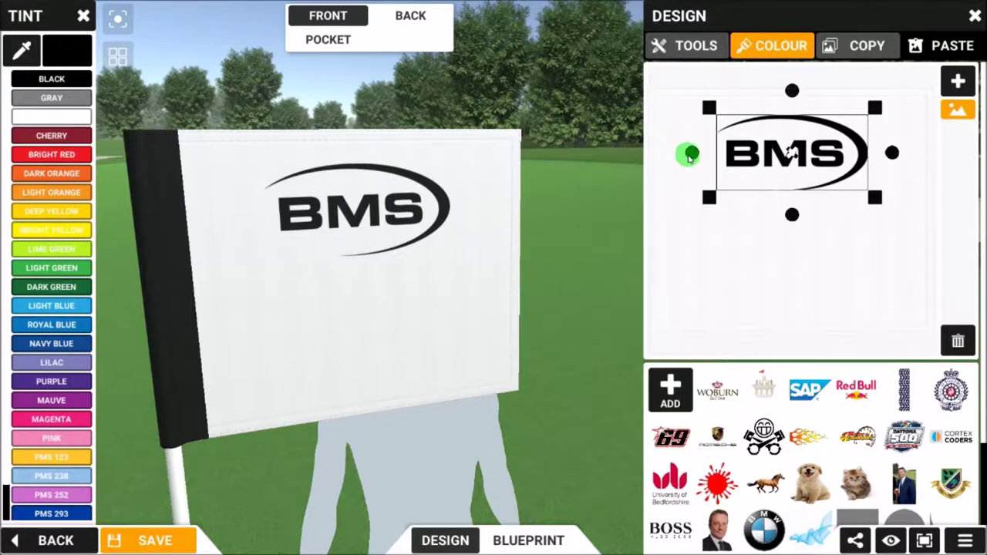
{"action": "left_click_drag", "start_coordinate": [691, 154], "coordinate": [694, 220]}
{"action": "left_click_drag", "start_coordinate": [762, 162], "coordinate": [776, 213]}
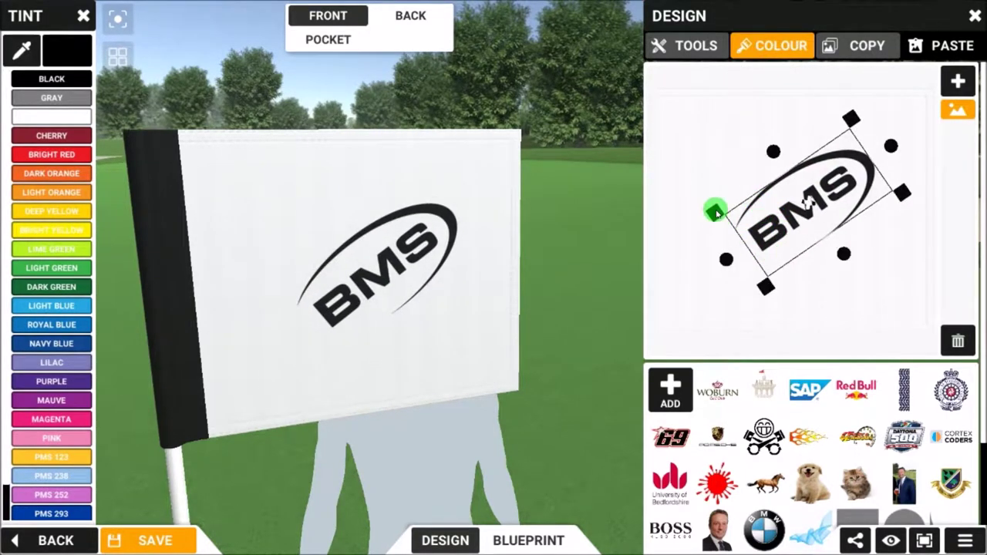
{"action": "left_click_drag", "start_coordinate": [715, 210], "coordinate": [782, 238]}
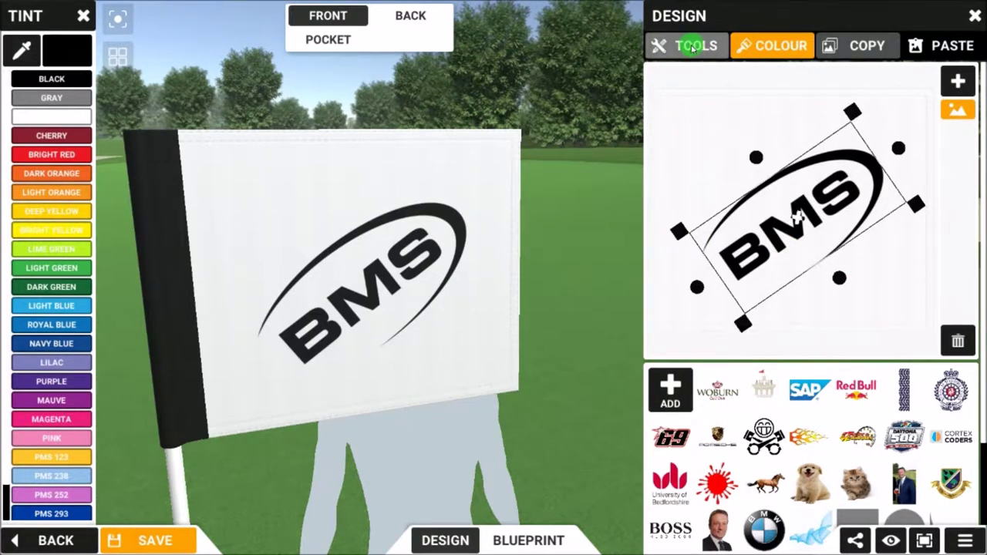
Open the logo's fine-tune controls, nudge it upwards, and centre it on the front panel.
{"action": "left_click", "coordinate": [692, 48]}
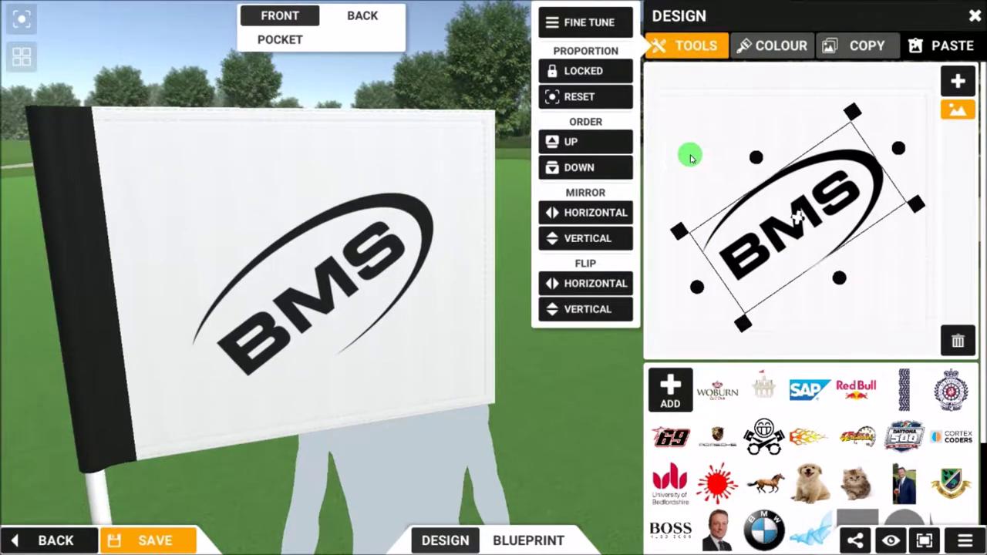
{"action": "left_click", "coordinate": [587, 28]}
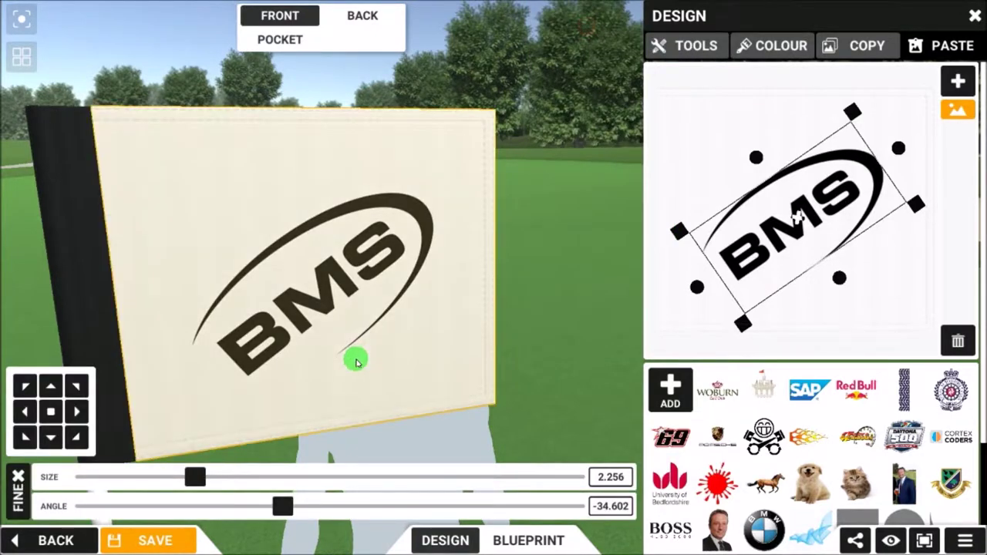
{"action": "left_click", "coordinate": [50, 387]}
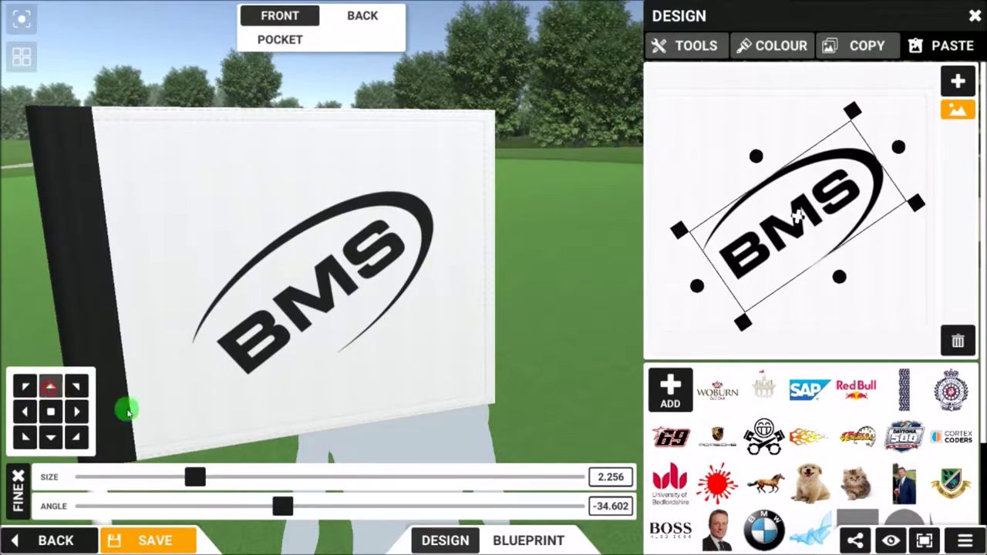
{"action": "left_click", "coordinate": [67, 330]}
{"action": "left_click", "coordinate": [366, 334]}
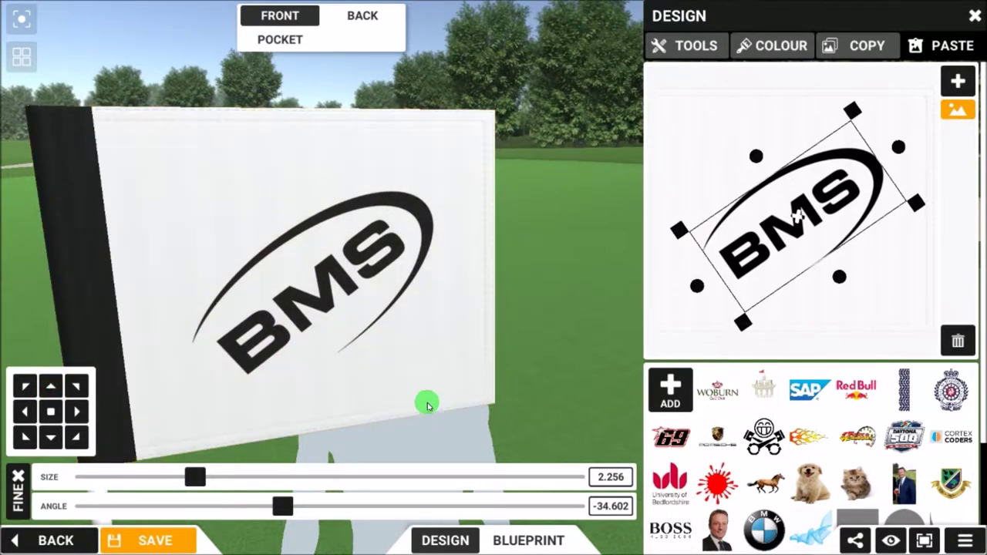
{"action": "left_click_drag", "start_coordinate": [751, 258], "coordinate": [703, 168]}
{"action": "left_click", "coordinate": [51, 412]}
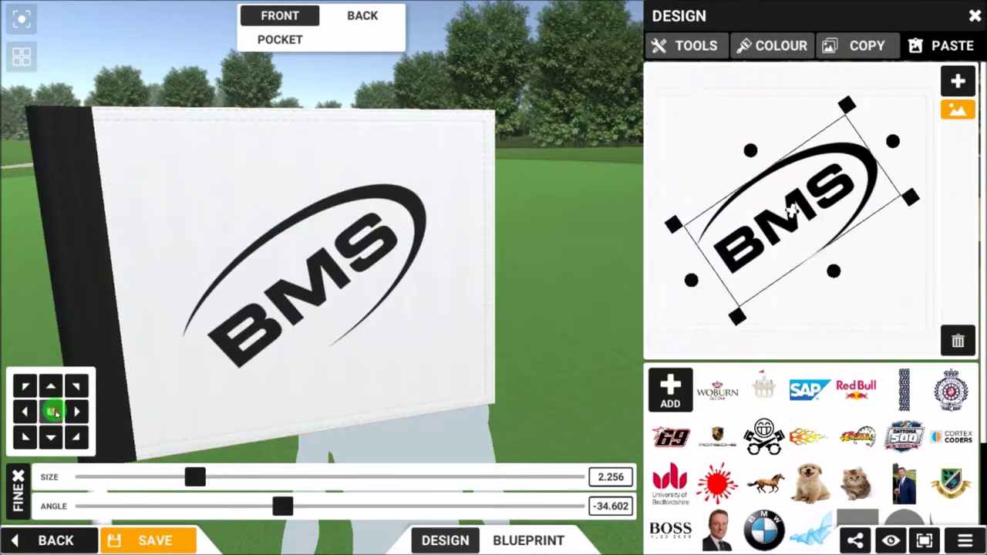
Try the angles 0, 90 and -90 degrees on the BMS logo.
{"action": "left_click", "coordinate": [842, 180]}
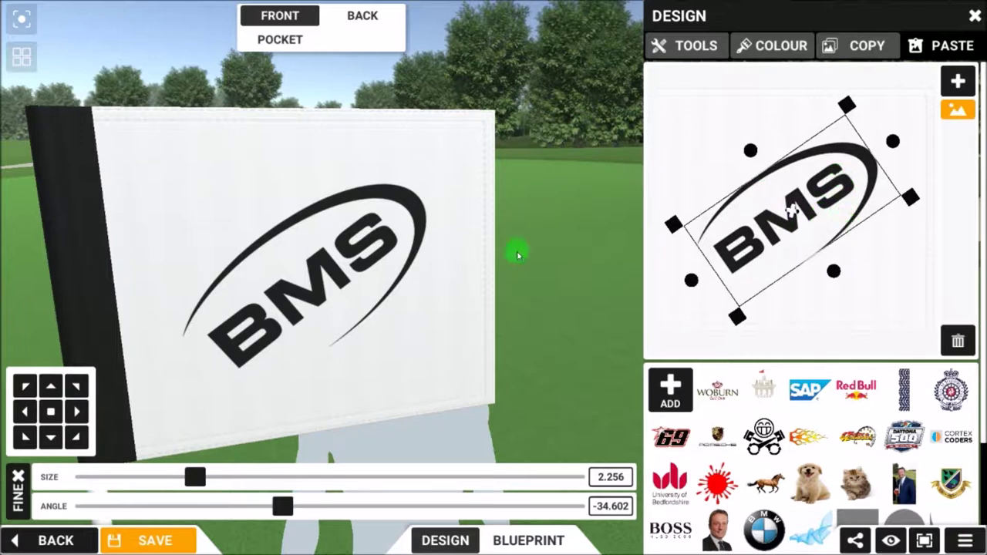
{"action": "left_click", "coordinate": [197, 472]}
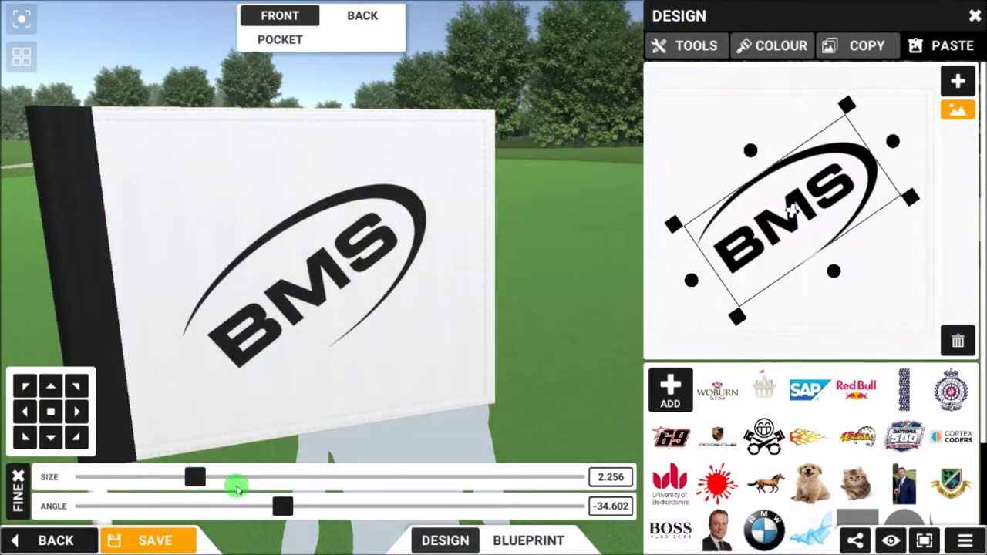
{"action": "left_click", "coordinate": [611, 506]}
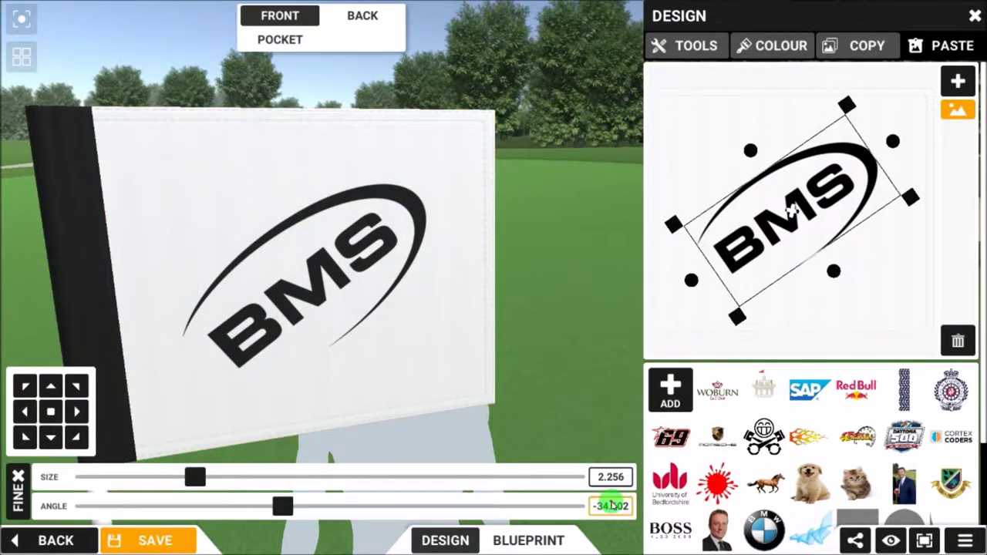
{"action": "left_click", "coordinate": [669, 529]}
{"action": "type", "text": "0"}
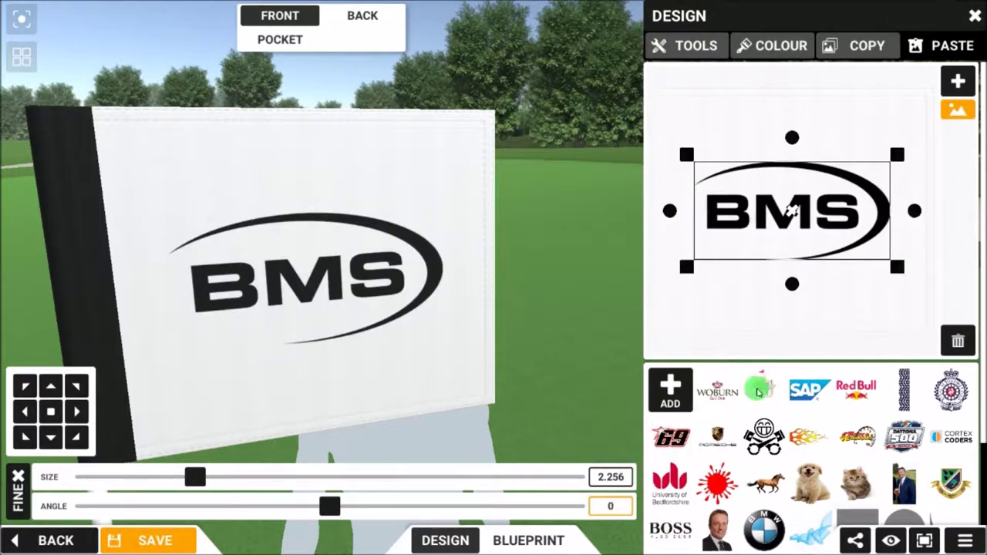
{"action": "left_click", "coordinate": [632, 506]}
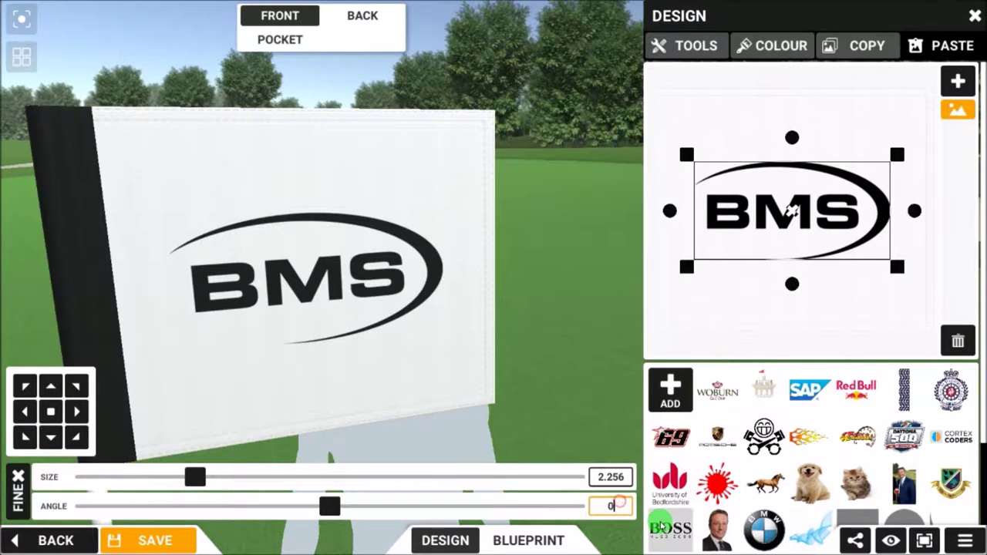
{"action": "type", "text": "90"}
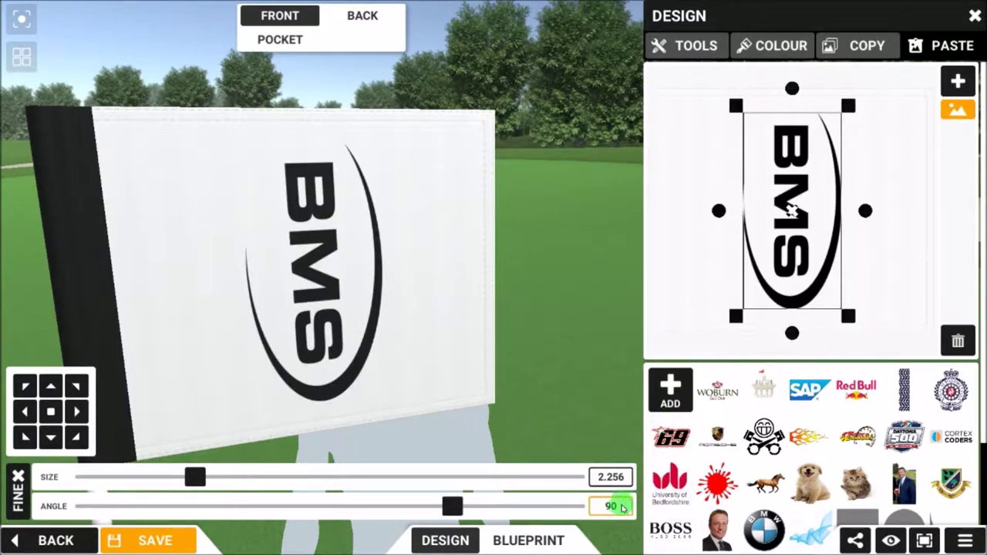
{"action": "left_click", "coordinate": [701, 511]}
{"action": "type", "text": "90"}
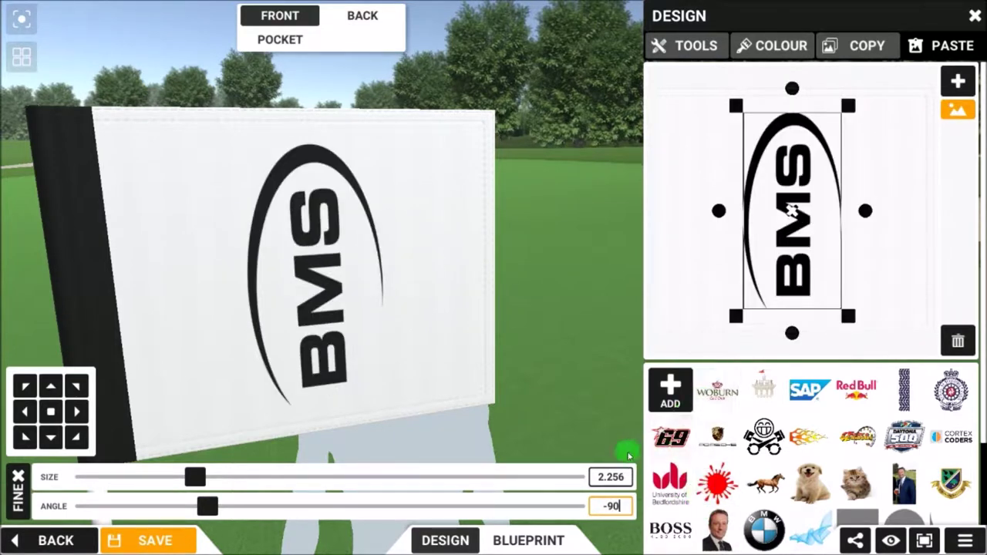
Set the logo's angle to 45 degrees, try size 1, set its size to 2, and deselect the logo.
{"action": "left_click", "coordinate": [649, 449]}
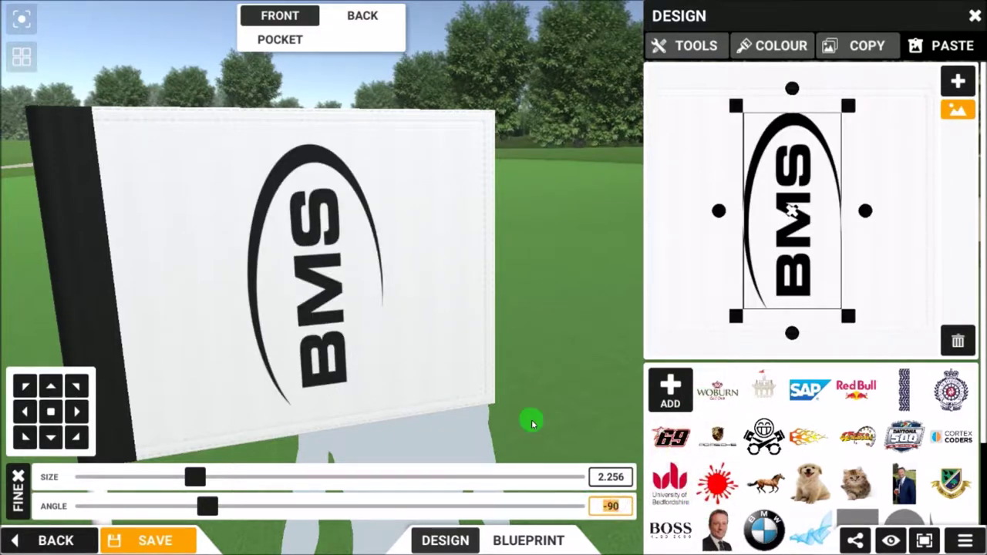
{"action": "type", "text": "45"}
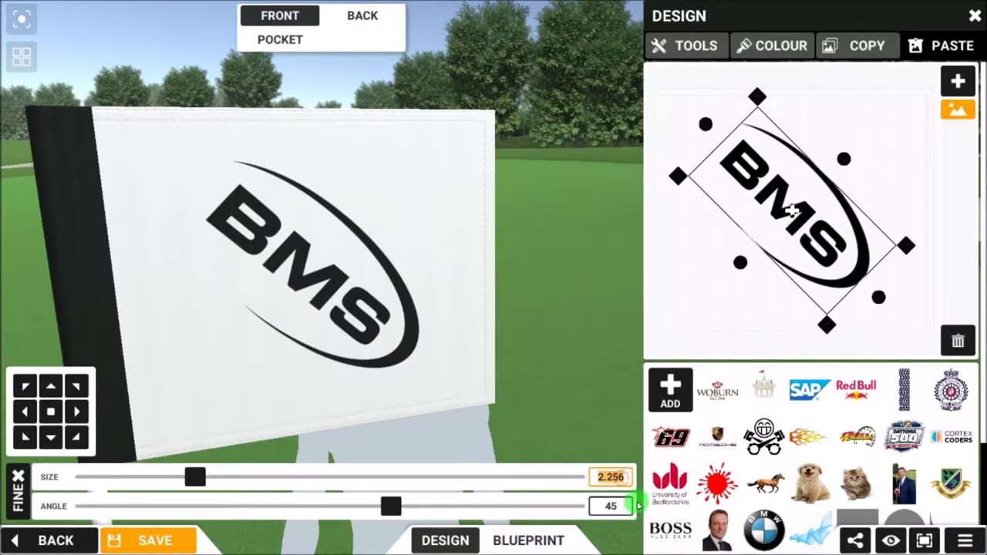
{"action": "type", "text": "1"}
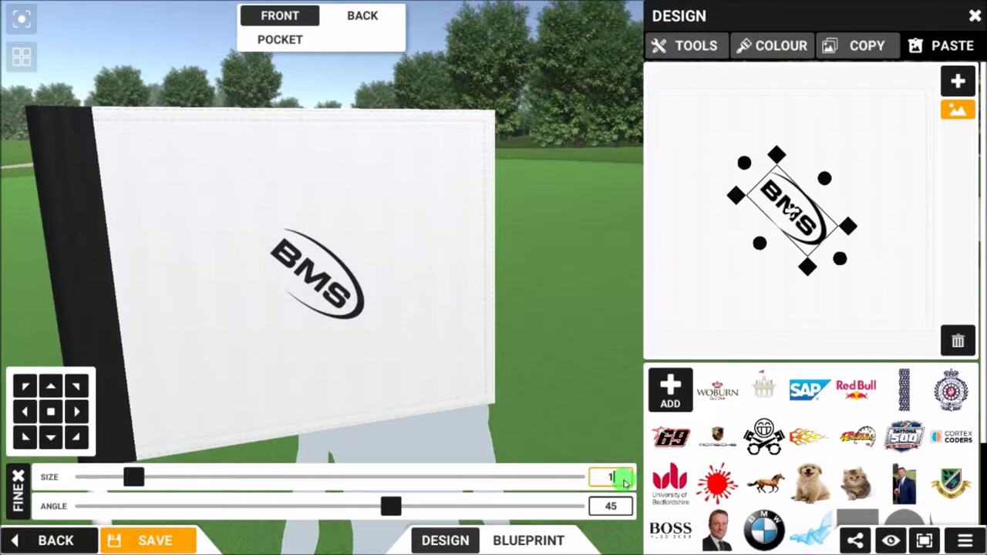
{"action": "key", "text": "BackSpace"}
{"action": "type", "text": "2"}
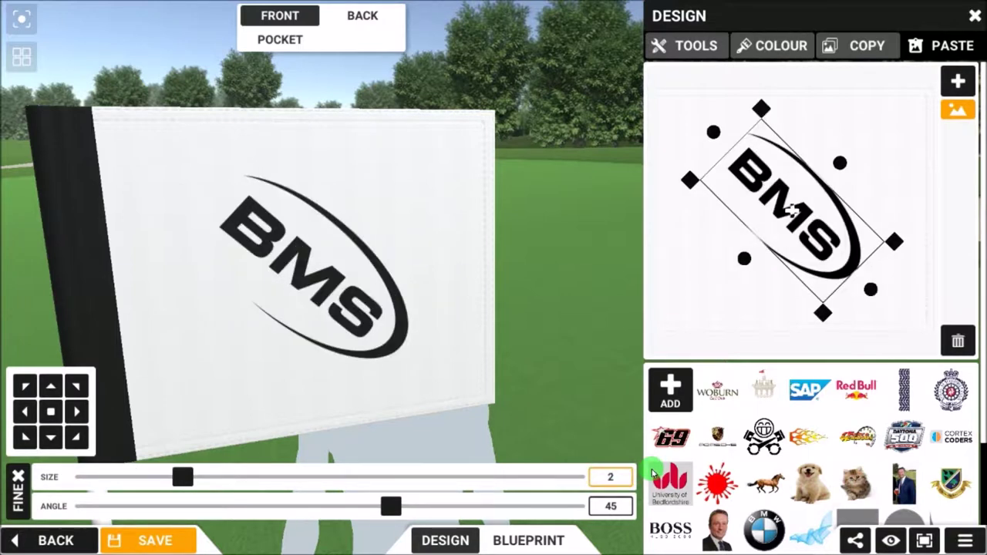
{"action": "left_click", "coordinate": [715, 281]}
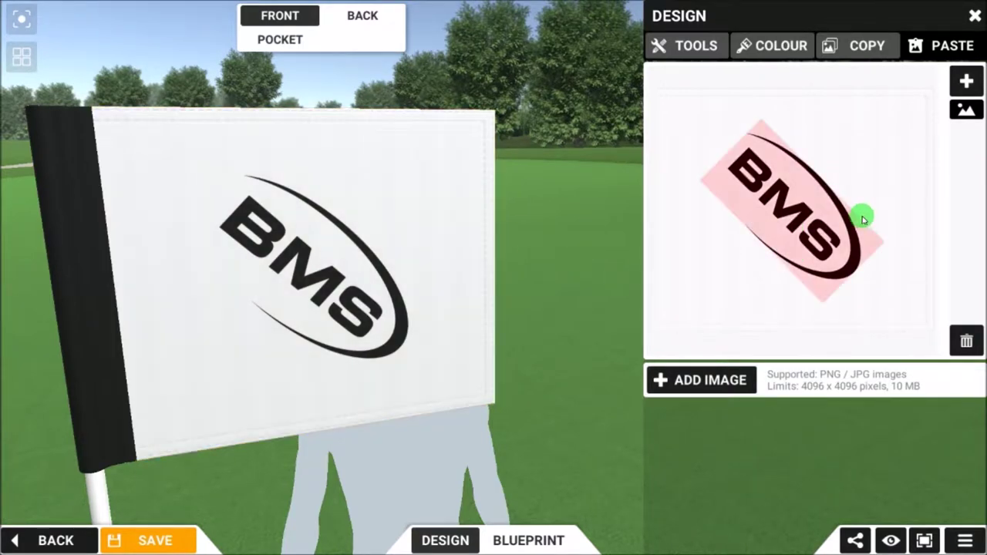
Set the front panel's BMS logo to an angle of 0 and deselect it.
{"action": "left_click", "coordinate": [760, 195]}
{"action": "left_click", "coordinate": [612, 505]}
{"action": "type", "text": "0"}
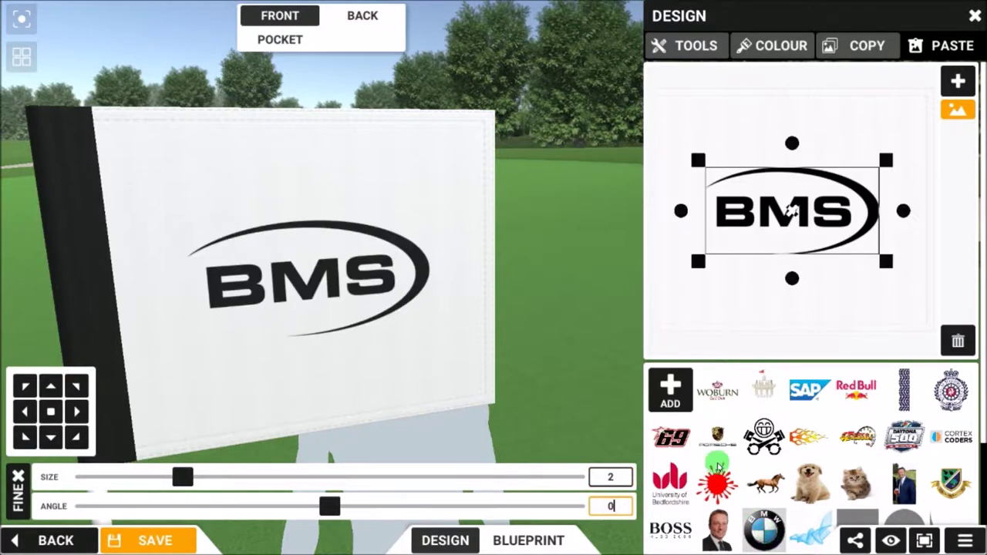
{"action": "left_click", "coordinate": [830, 136]}
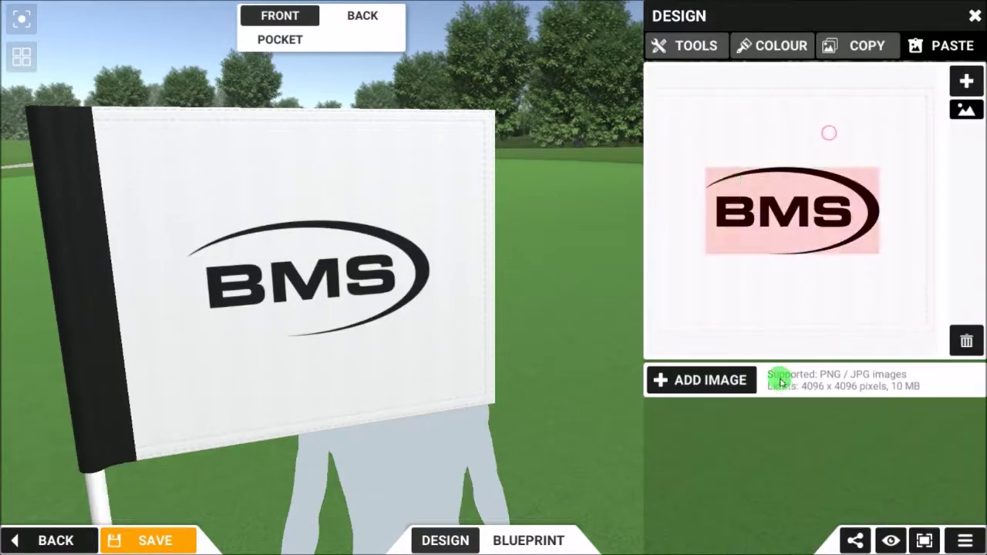
Add a second BMS image layer to the front panel, trying it in the upper-left corner before placing it in the upper-right corner.
{"action": "left_click", "coordinate": [964, 81]}
{"action": "left_click", "coordinate": [889, 101]}
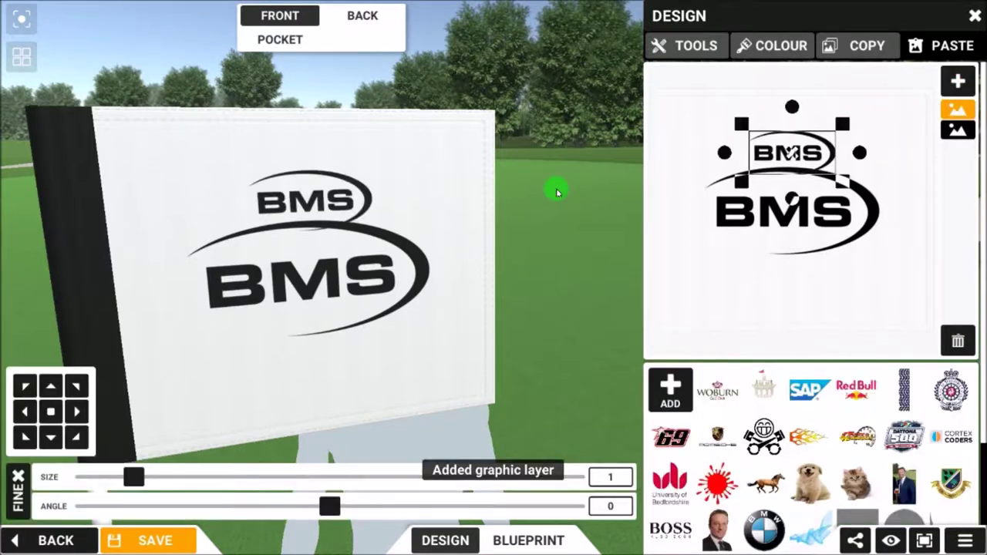
{"action": "left_click_drag", "start_coordinate": [764, 154], "coordinate": [687, 140]}
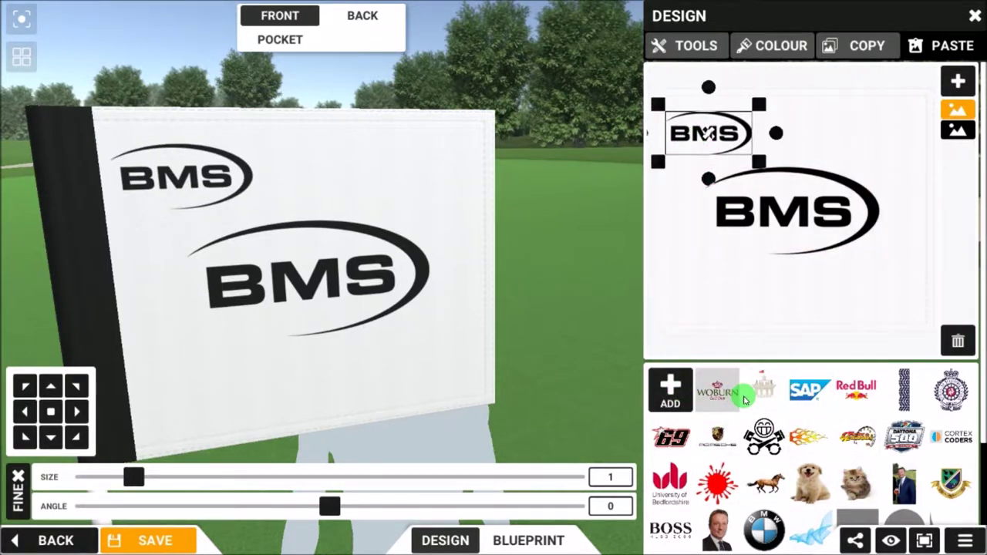
{"action": "left_click", "coordinate": [957, 80]}
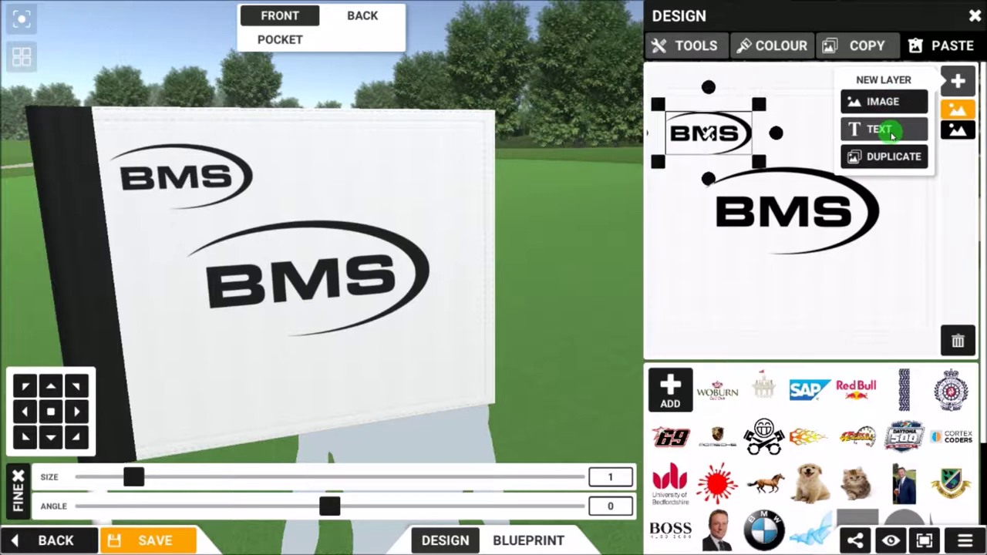
{"action": "left_click", "coordinate": [741, 293]}
{"action": "left_click_drag", "start_coordinate": [733, 127], "coordinate": [866, 132]}
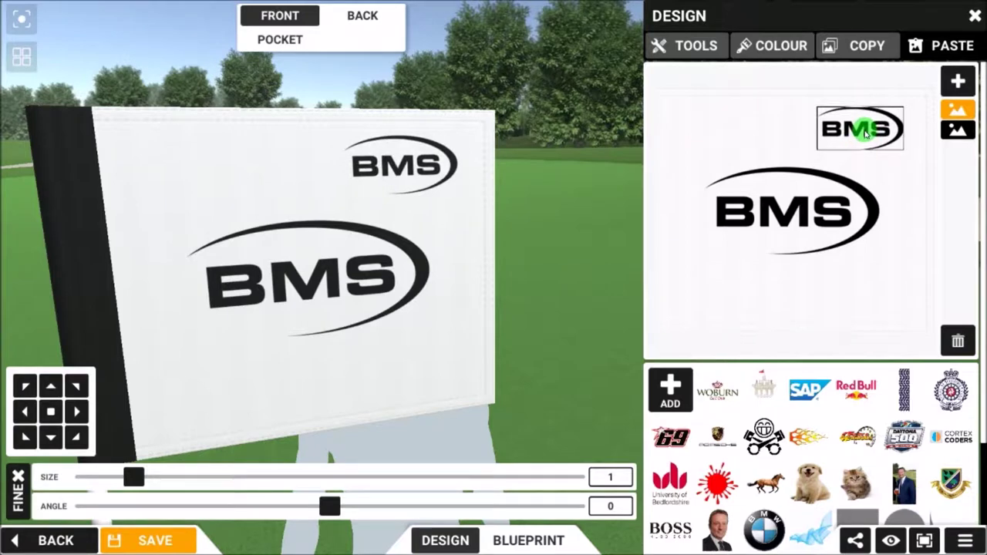
Deselect the logo and try light green and pink as the front panel's background colour.
{"action": "left_click", "coordinate": [734, 132]}
{"action": "left_click", "coordinate": [734, 40]}
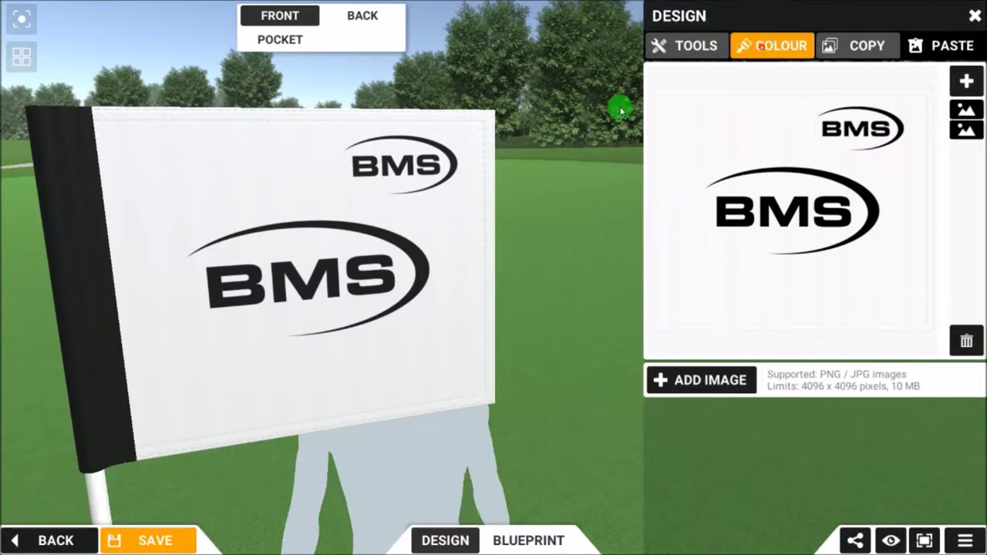
{"action": "left_click", "coordinate": [66, 269]}
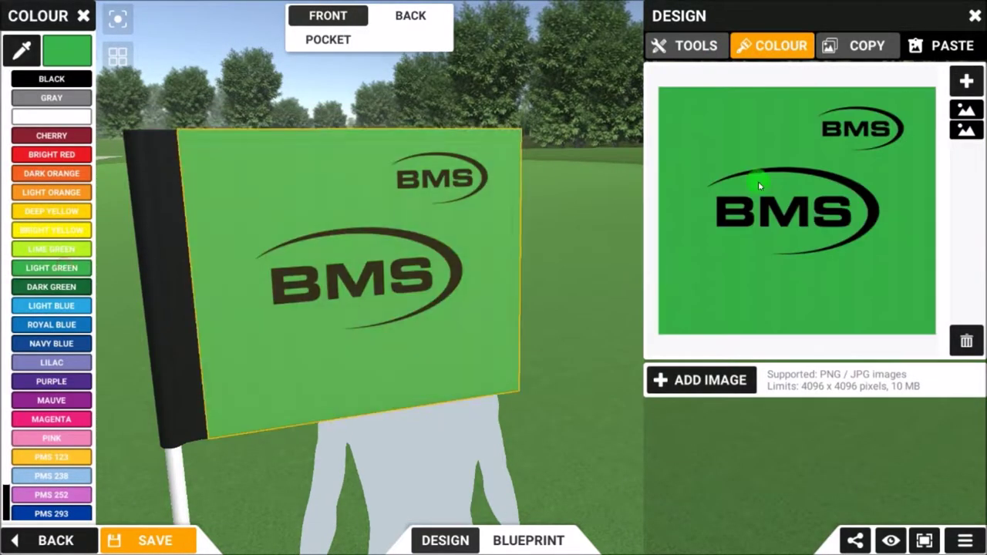
{"action": "left_click_drag", "start_coordinate": [205, 218], "coordinate": [242, 236]}
{"action": "left_click", "coordinate": [51, 436]}
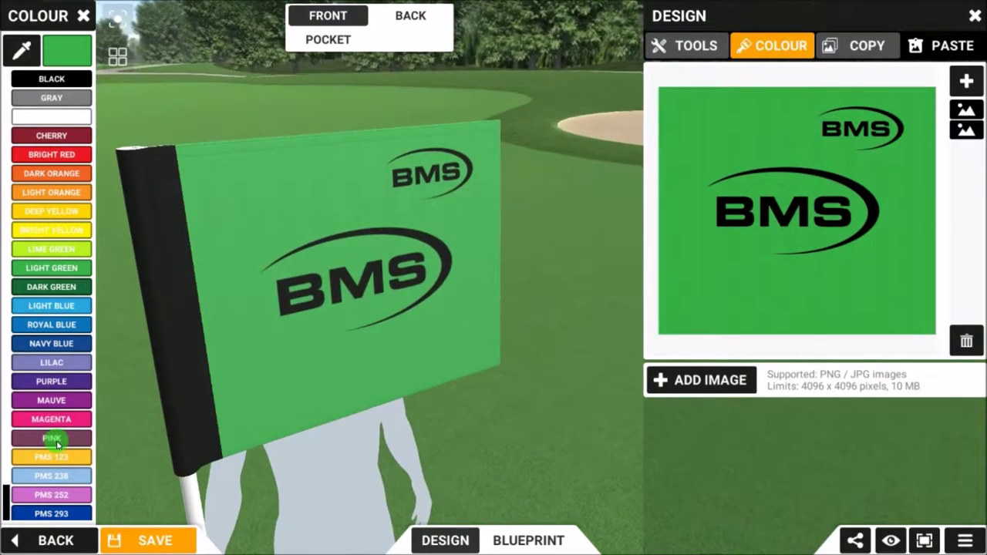
{"action": "left_click_drag", "start_coordinate": [322, 260], "coordinate": [221, 193]}
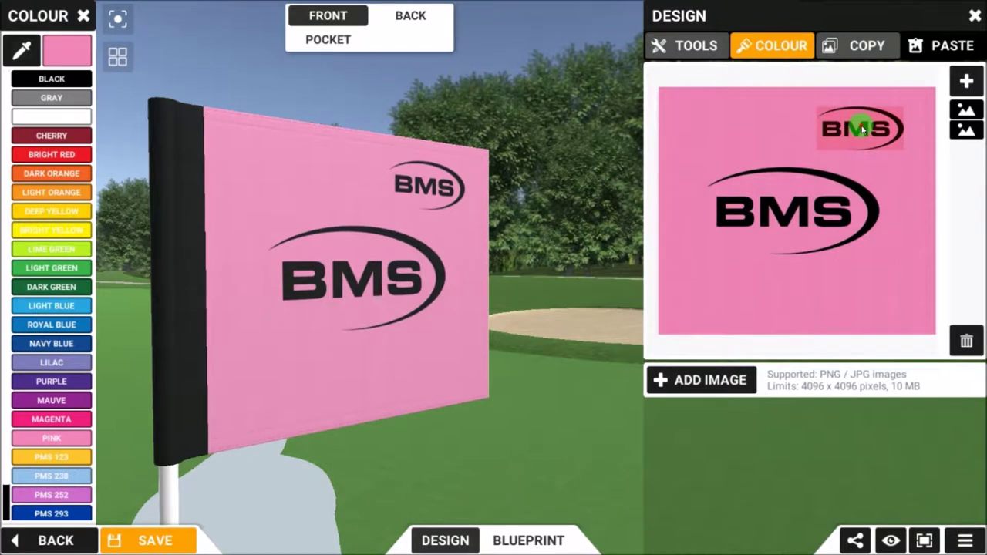
Delete both BMS logo layers from the front panel, starting with the smaller one.
{"action": "left_click", "coordinate": [854, 207]}
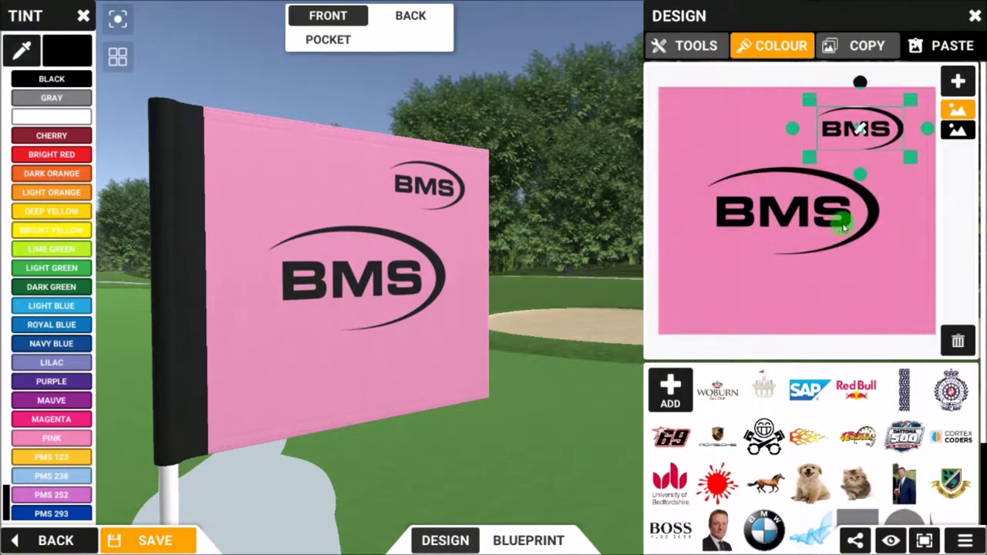
{"action": "left_click_drag", "start_coordinate": [829, 159], "coordinate": [725, 131]}
{"action": "left_click", "coordinate": [958, 344]}
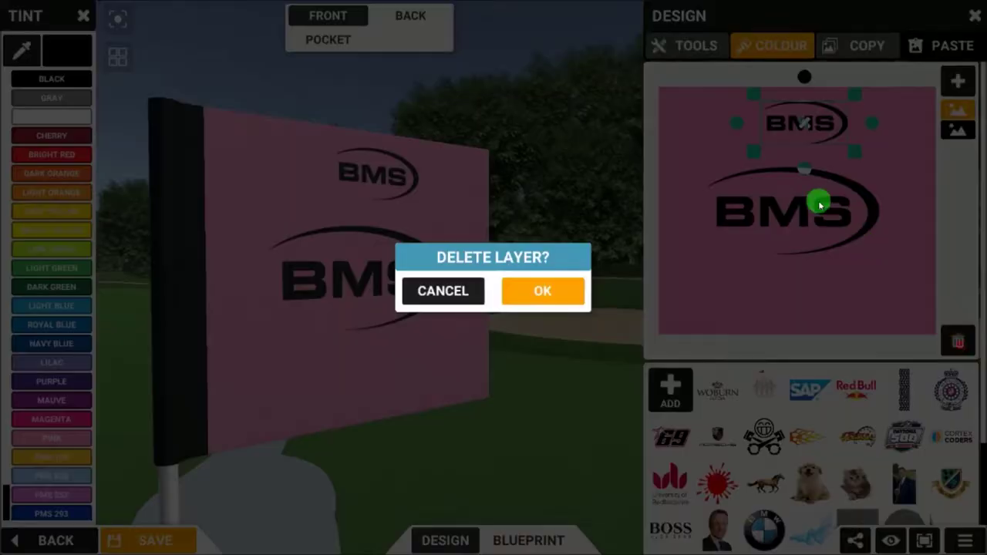
{"action": "left_click", "coordinate": [544, 293]}
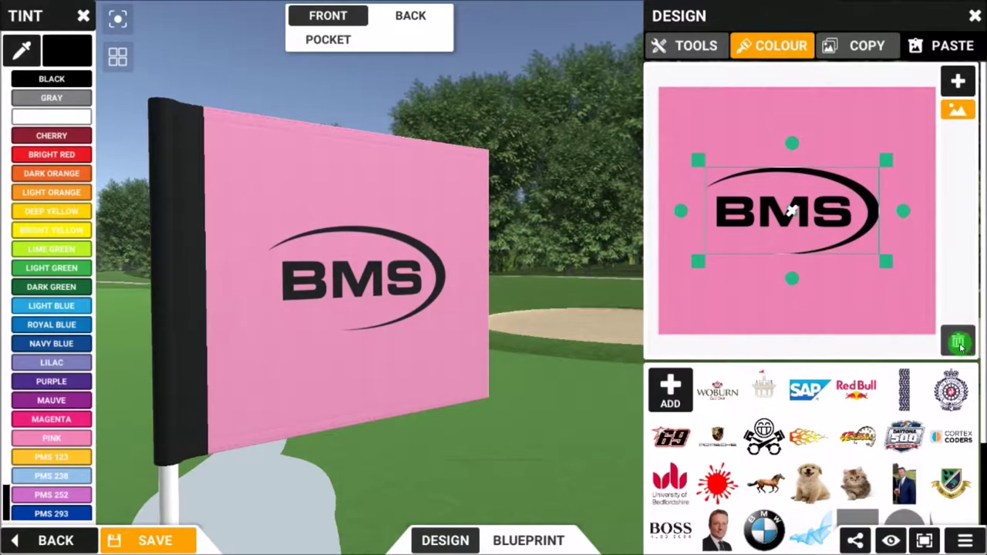
{"action": "left_click", "coordinate": [958, 344]}
{"action": "left_click", "coordinate": [553, 291]}
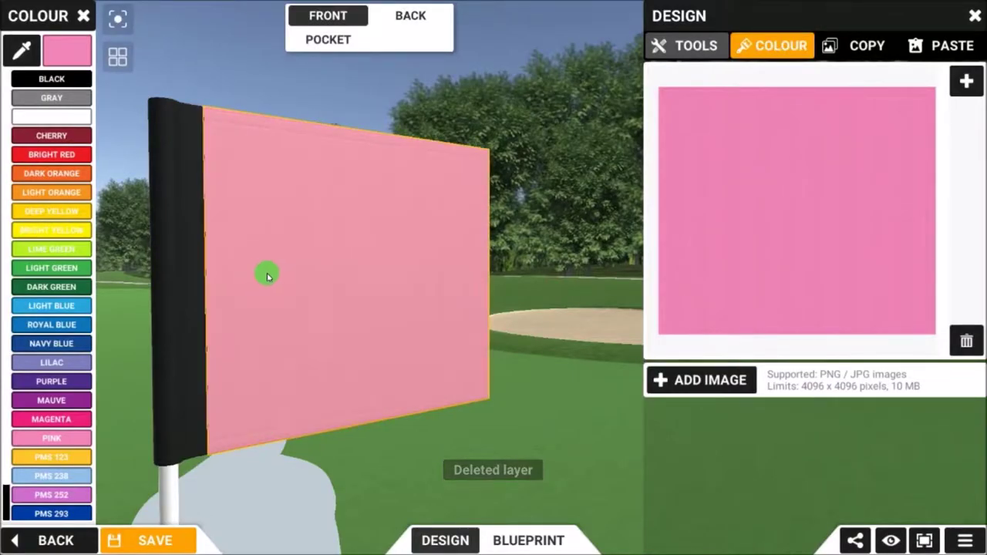
Reset the camera and set the front panel's background colour to white.
{"action": "left_click_drag", "start_coordinate": [292, 232], "coordinate": [154, 262]}
{"action": "double_click", "coordinate": [263, 252]}
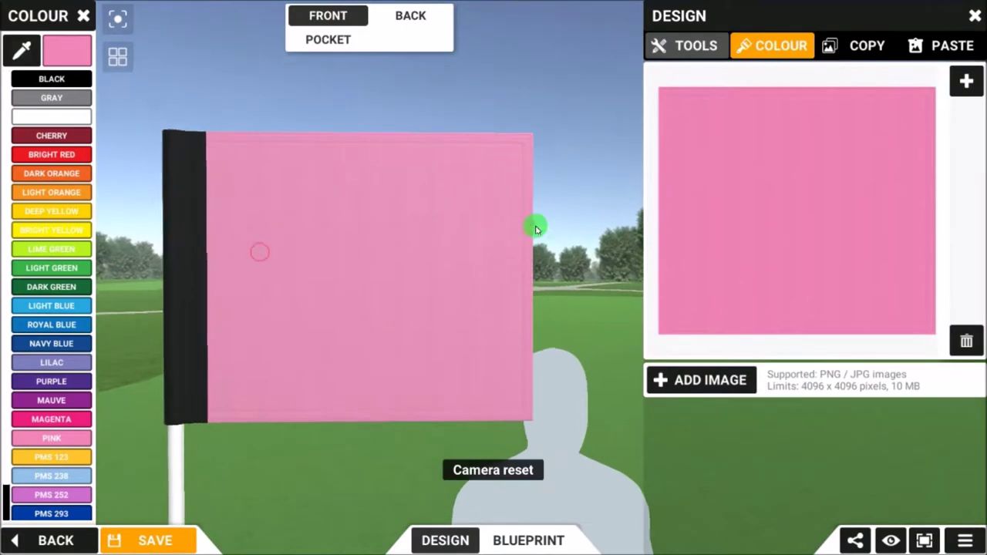
{"action": "left_click", "coordinate": [48, 117]}
{"action": "left_click_drag", "start_coordinate": [357, 247], "coordinate": [248, 263]}
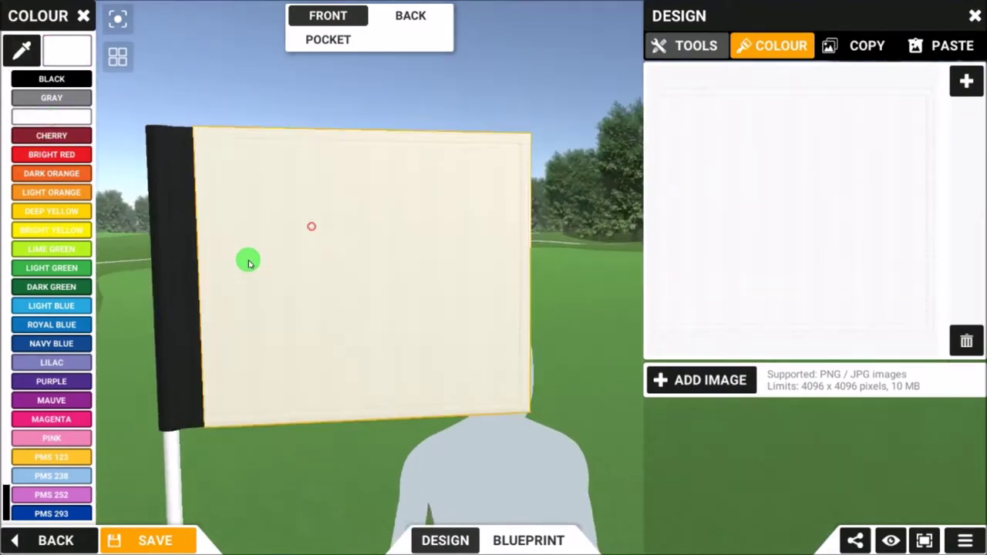
Set the flag pocket's background colour to white.
{"action": "left_click", "coordinate": [166, 260]}
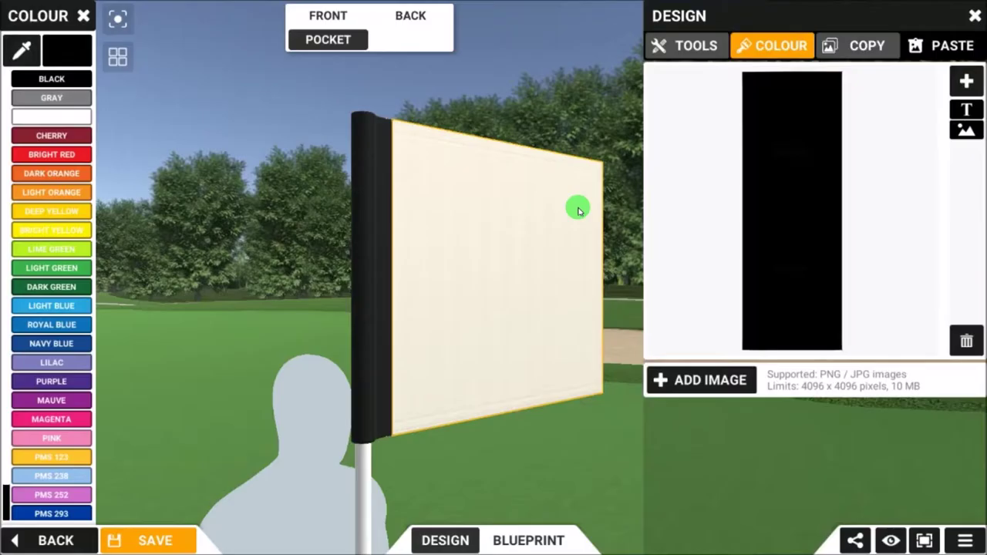
{"action": "left_click", "coordinate": [35, 116]}
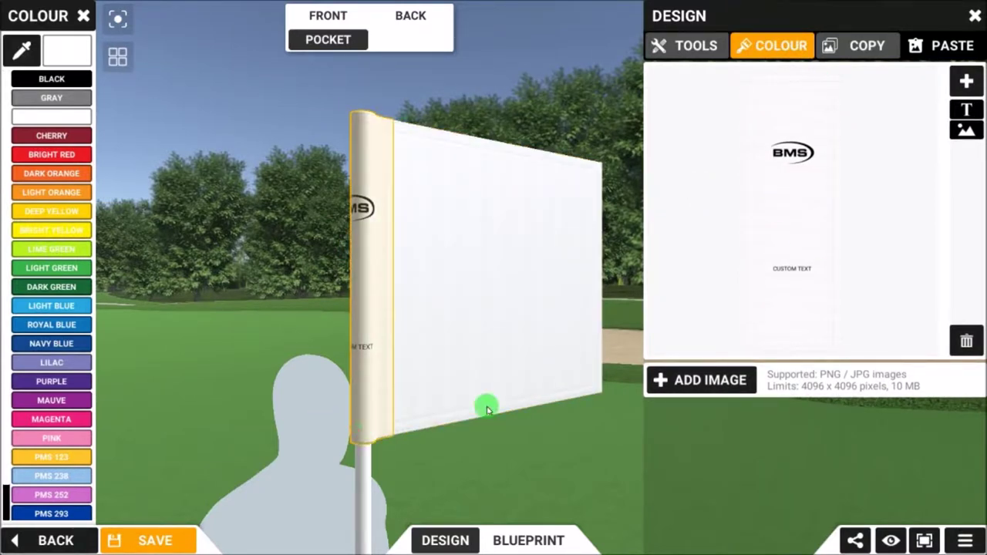
{"action": "left_click_drag", "start_coordinate": [507, 247], "coordinate": [396, 239]}
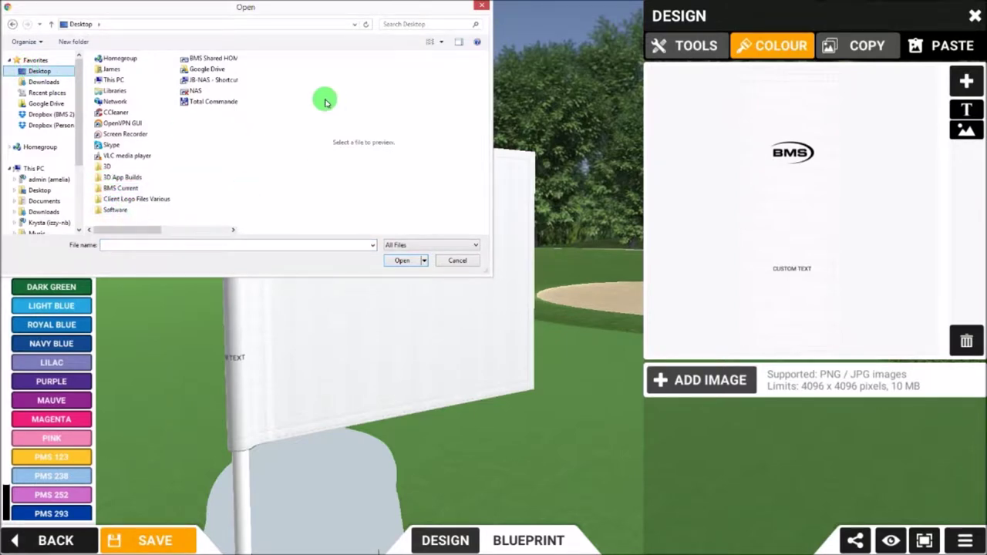
Upload the Hollywood PNG logo from the Client Logo Files Various folder as a new image on the pocket.
{"action": "left_click", "coordinate": [459, 263]}
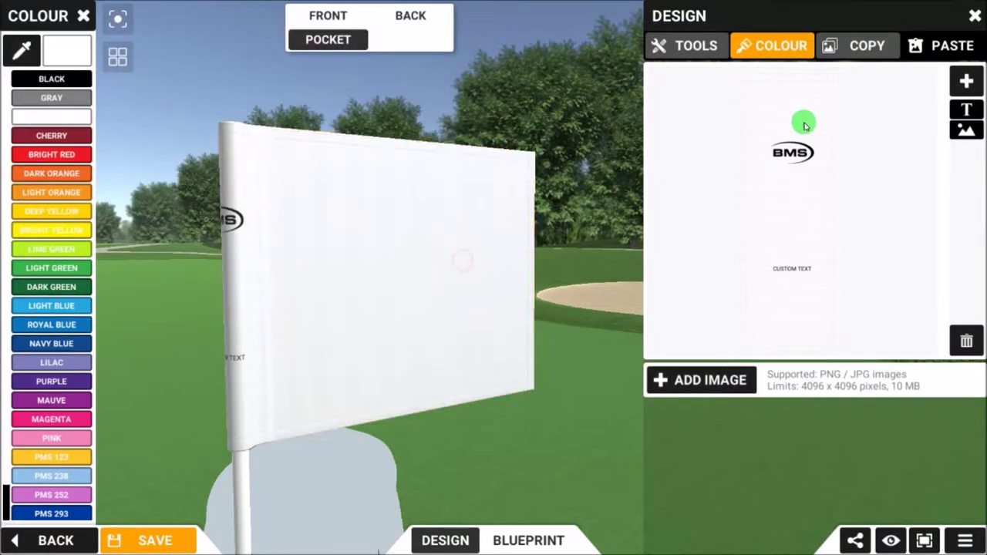
{"action": "left_click", "coordinate": [699, 378]}
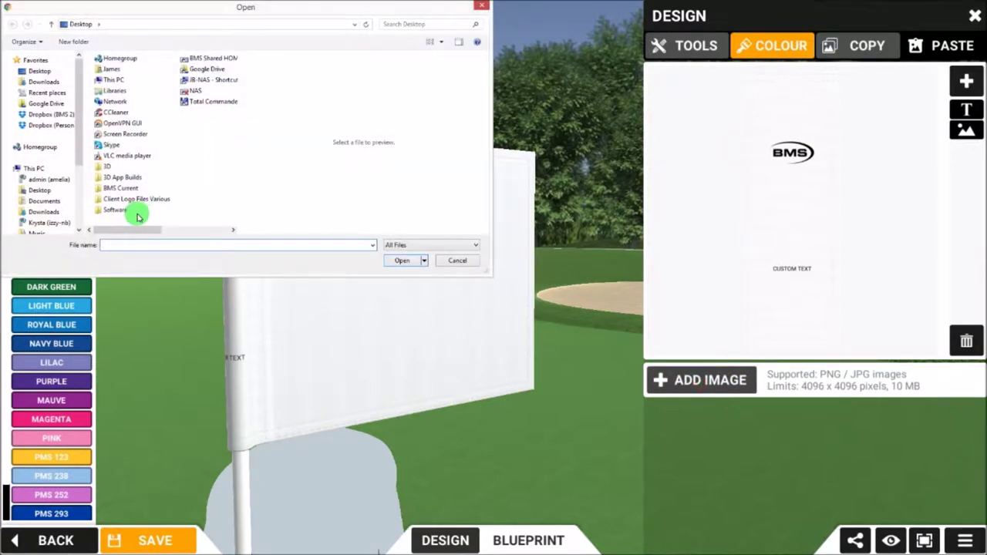
{"action": "double_click", "coordinate": [127, 200]}
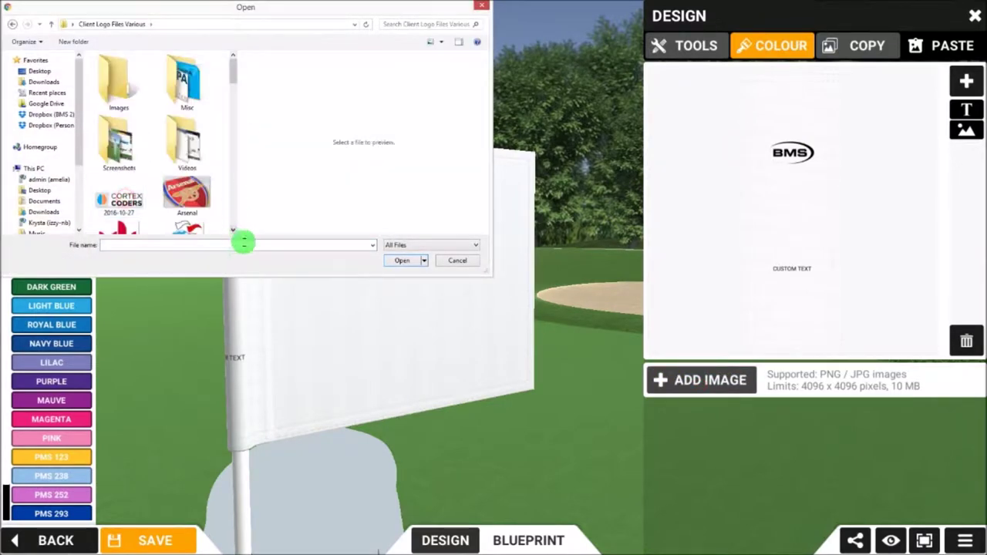
{"action": "left_click_drag", "start_coordinate": [237, 203], "coordinate": [302, 211]}
{"action": "left_click_drag", "start_coordinate": [295, 74], "coordinate": [303, 173]}
{"action": "left_click", "coordinate": [214, 163]}
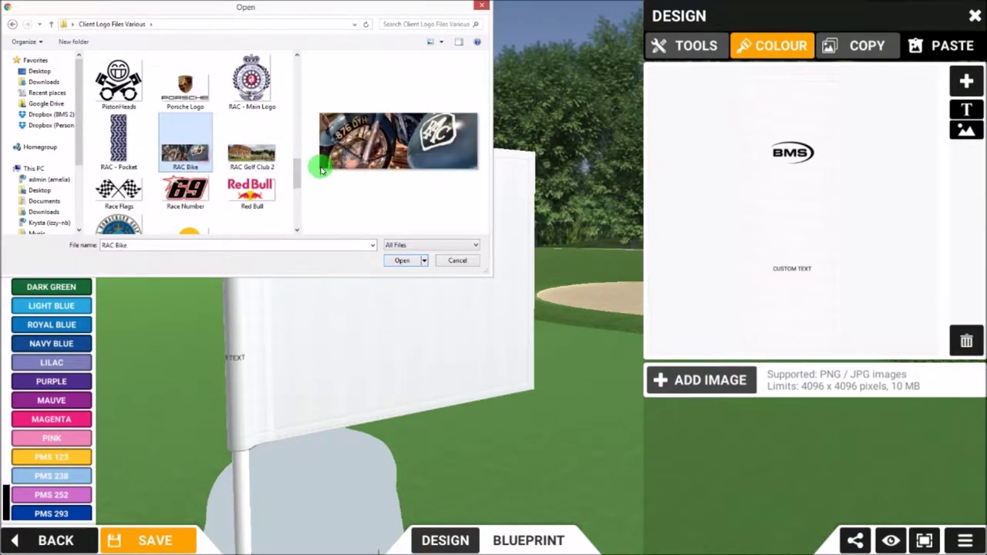
{"action": "key", "text": "Home"}
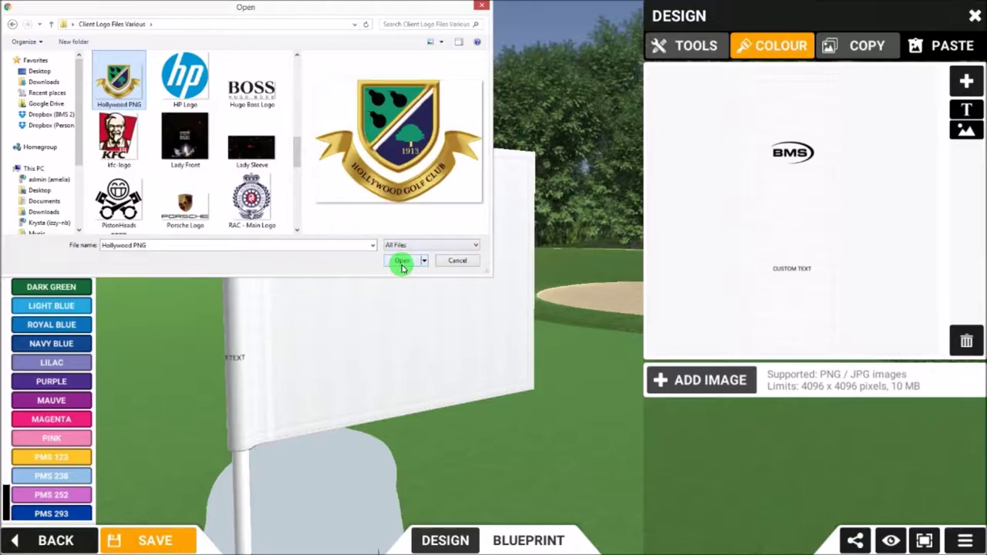
{"action": "left_click", "coordinate": [400, 262]}
{"action": "left_click", "coordinate": [814, 226]}
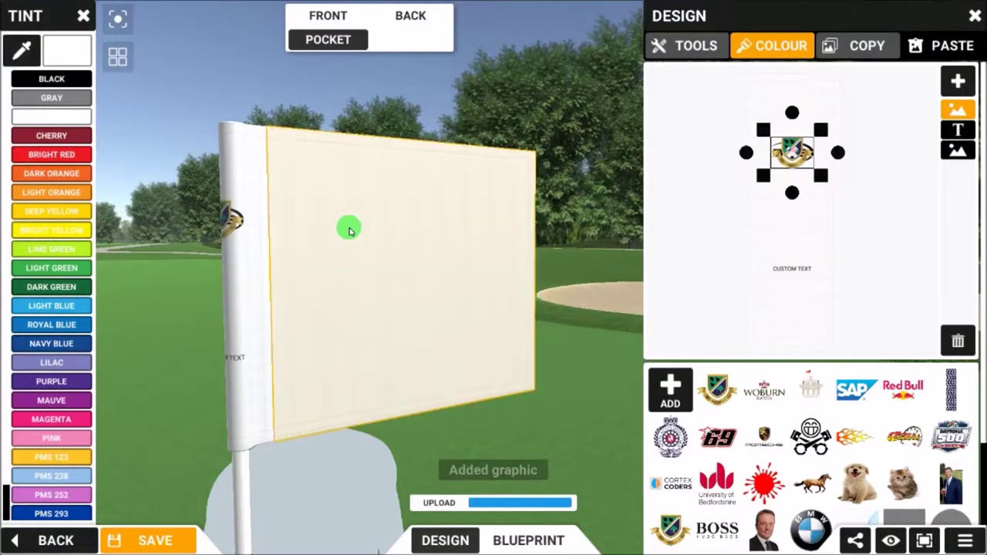
Move the Hollywood crest just below the BMS logo on the pocket and inspect the pocket close up.
{"action": "mouse_move", "coordinate": [176, 229]}
{"action": "left_mouse_down"}
{"action": "mouse_move", "coordinate": [231, 242]}
{"action": "mouse_move", "coordinate": [220, 216]}
{"action": "mouse_move", "coordinate": [252, 226]}
{"action": "mouse_move", "coordinate": [241, 174]}
{"action": "left_mouse_up"}
{"action": "left_click", "coordinate": [783, 176]}
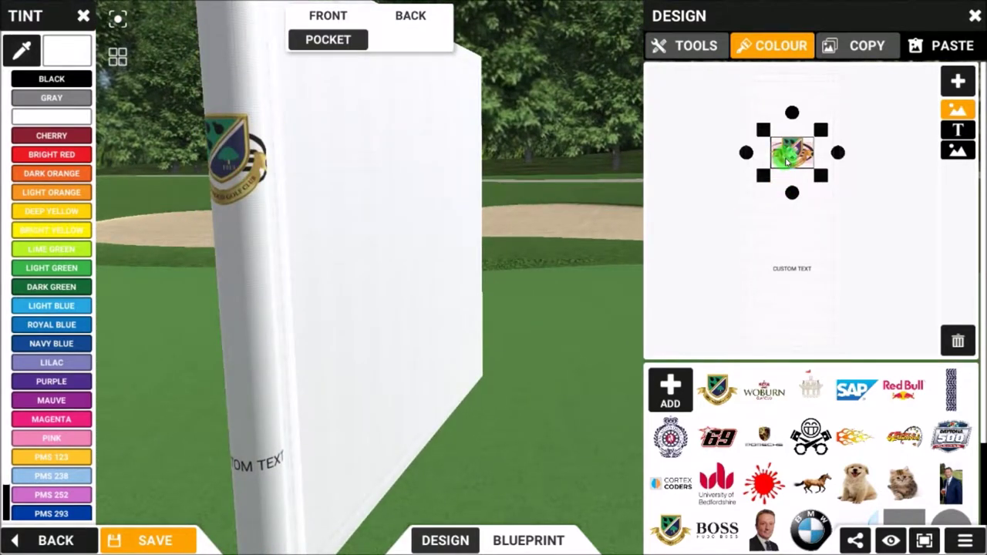
{"action": "left_click_drag", "start_coordinate": [776, 172], "coordinate": [795, 202]}
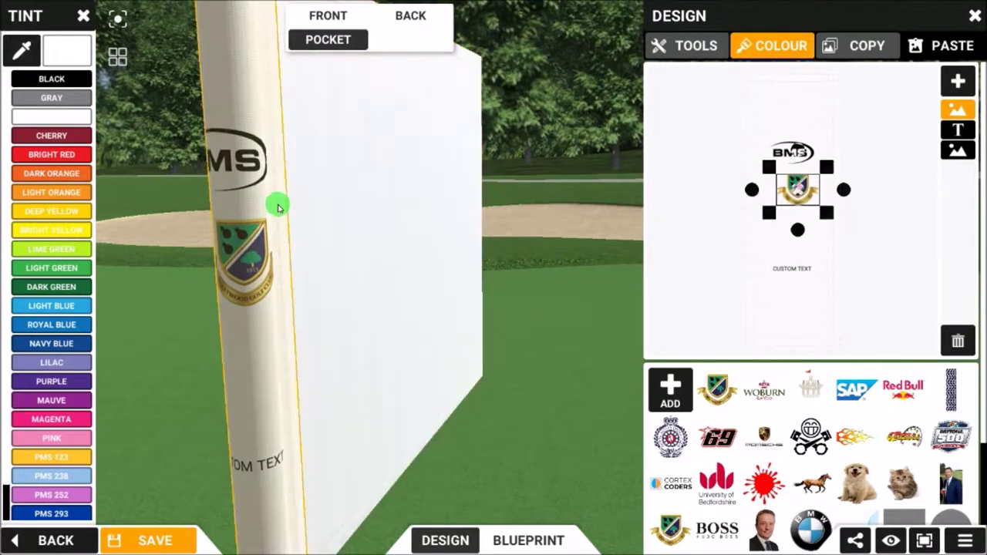
{"action": "left_click_drag", "start_coordinate": [262, 201], "coordinate": [267, 225]}
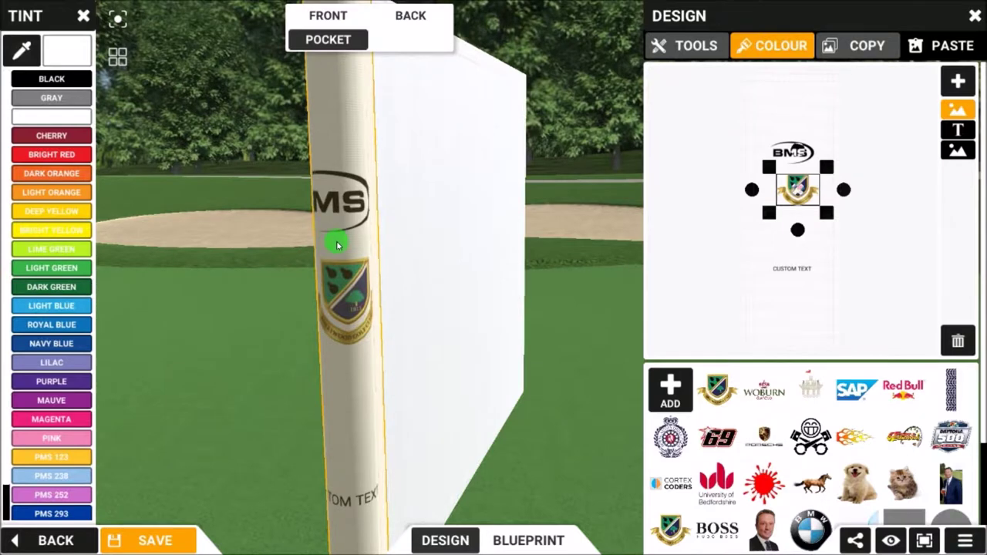
{"action": "scroll", "coordinate": [337, 246], "scroll_direction": "up", "scroll_amount": 5}
{"action": "left_click_drag", "start_coordinate": [353, 212], "coordinate": [307, 223]}
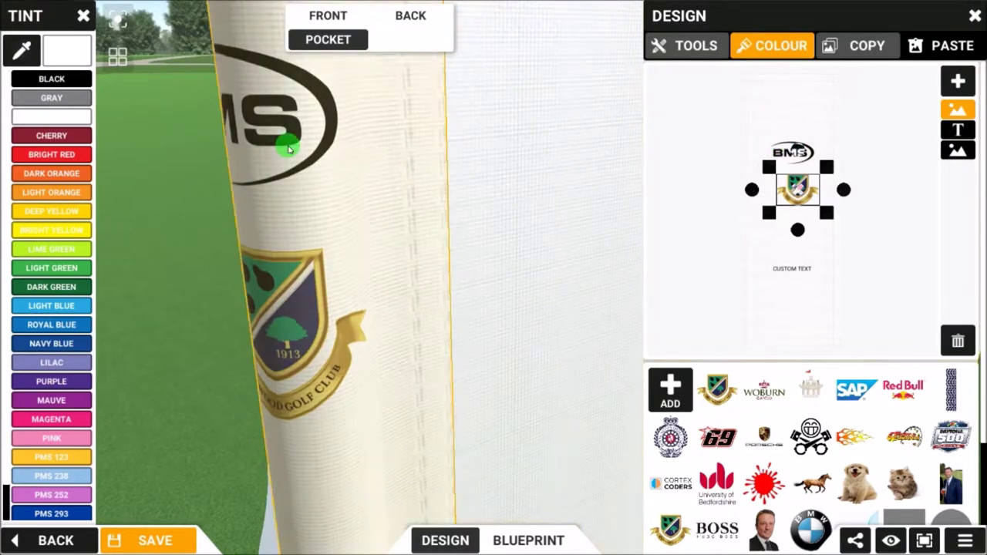
Delete the BMS logo and CUSTOM TEXT layers from the pocket.
{"action": "left_click", "coordinate": [782, 152]}
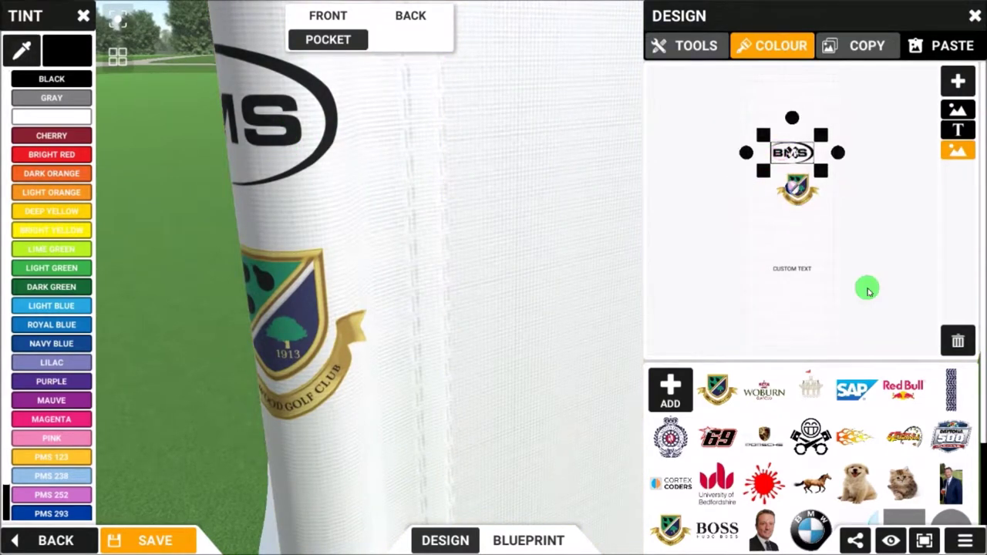
{"action": "left_click", "coordinate": [955, 341]}
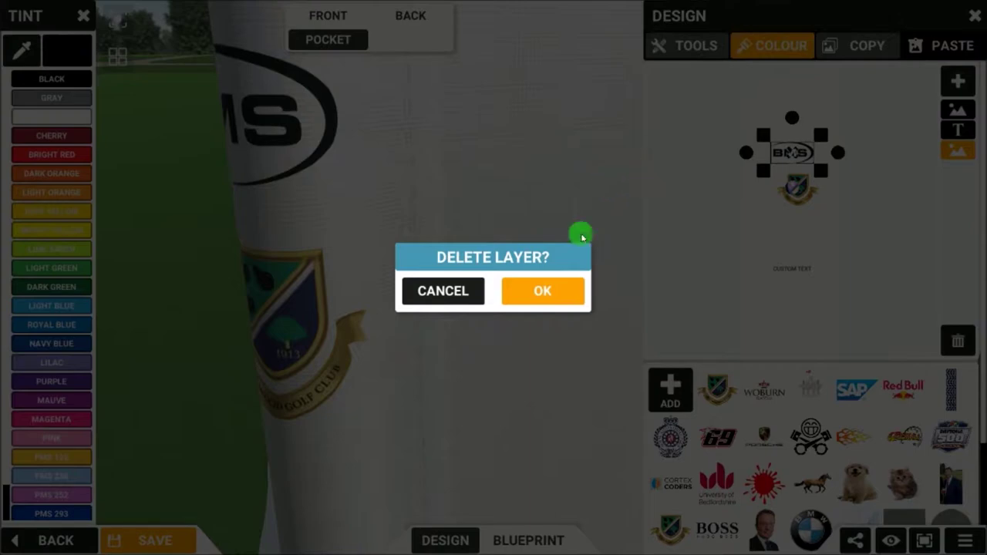
{"action": "left_click", "coordinate": [543, 290]}
{"action": "left_click", "coordinate": [803, 267]}
{"action": "key", "text": "Delete"}
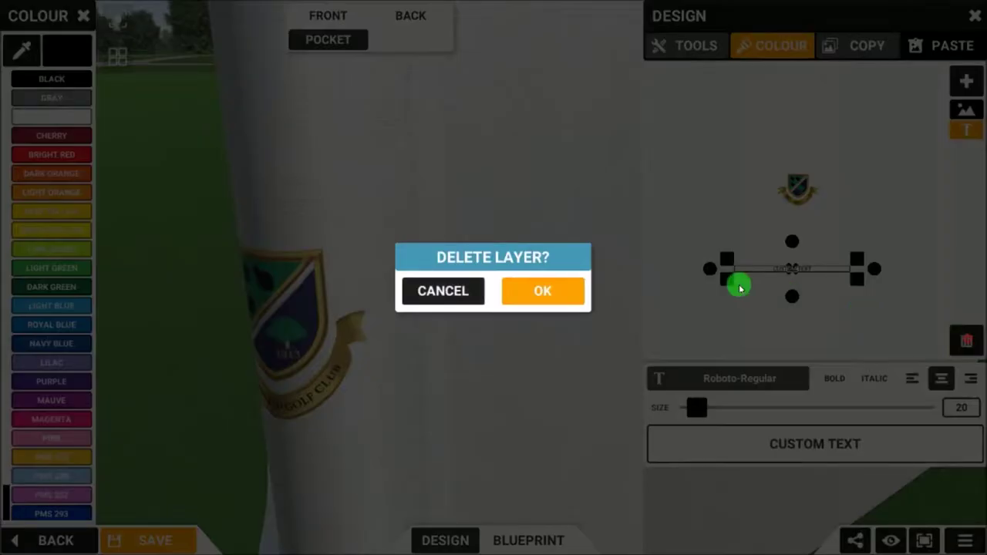
{"action": "left_click", "coordinate": [576, 289]}
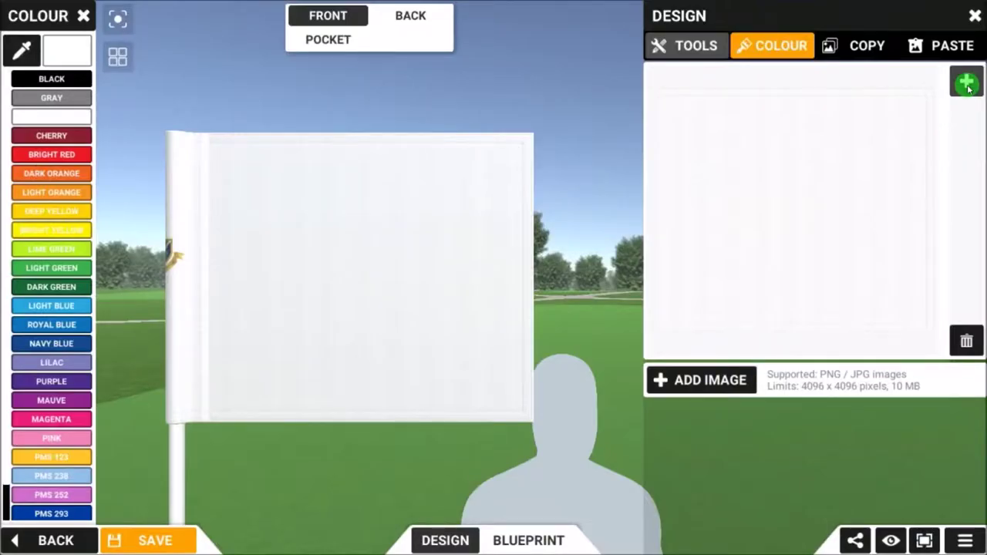
Add a new image layer with the Hollywood crest to the front panel.
{"action": "left_click", "coordinate": [967, 85]}
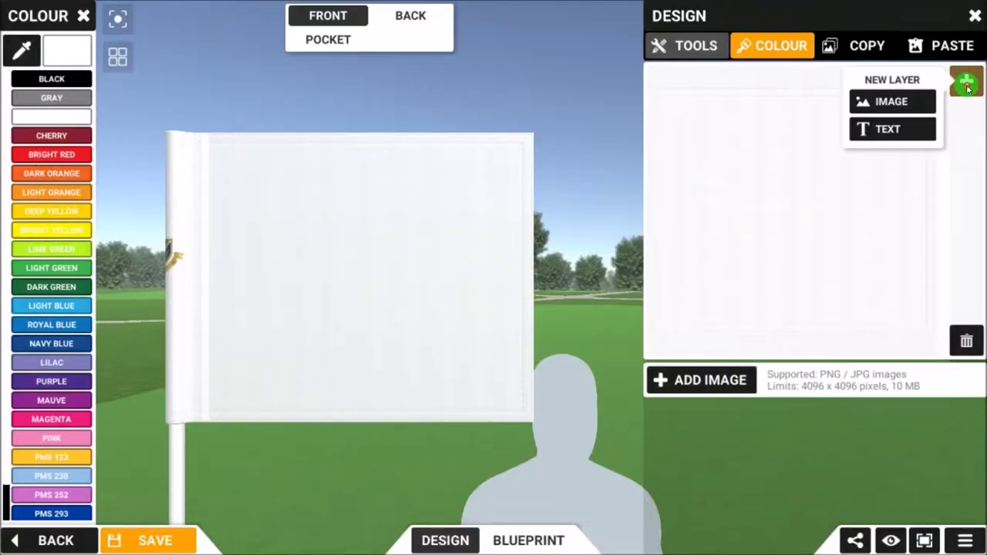
{"action": "left_click", "coordinate": [906, 102]}
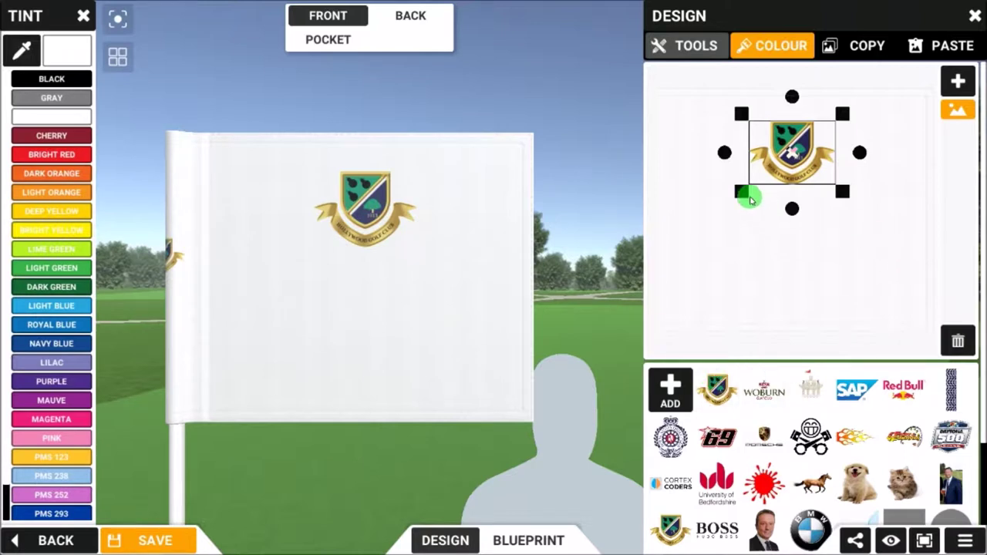
Move the Hollywood crest to the upper-right corner area of the front panel and deselect it.
{"action": "mouse_move", "coordinate": [745, 198]}
{"action": "left_mouse_down"}
{"action": "mouse_move", "coordinate": [764, 186]}
{"action": "mouse_move", "coordinate": [748, 193]}
{"action": "left_mouse_up"}
{"action": "left_click", "coordinate": [771, 175]}
{"action": "left_click_drag", "start_coordinate": [812, 170], "coordinate": [854, 166]}
{"action": "left_click", "coordinate": [747, 220]}
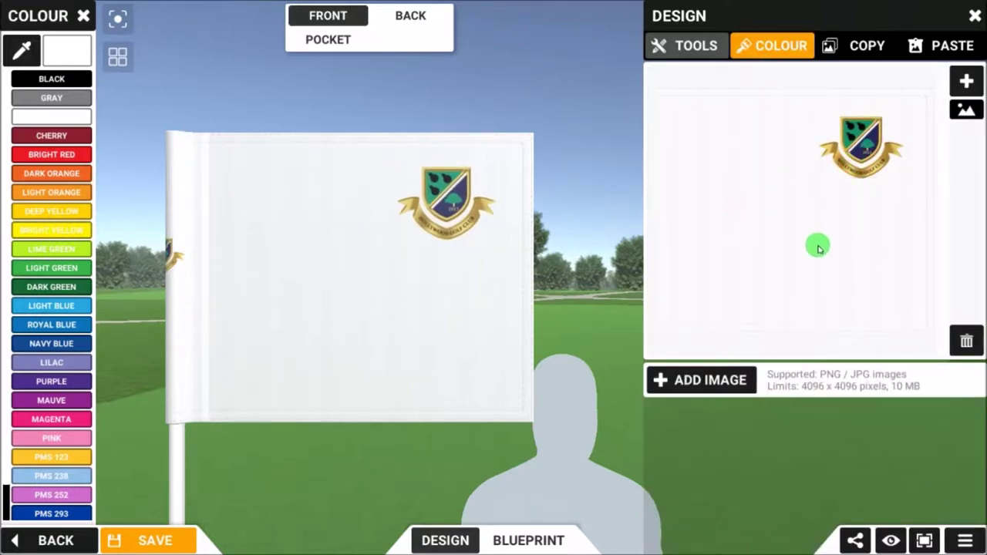
Upload the Captain PNG image from the Client Logo Files Various folder and place it in the front panel's lower-right corner.
{"action": "left_click", "coordinate": [687, 379]}
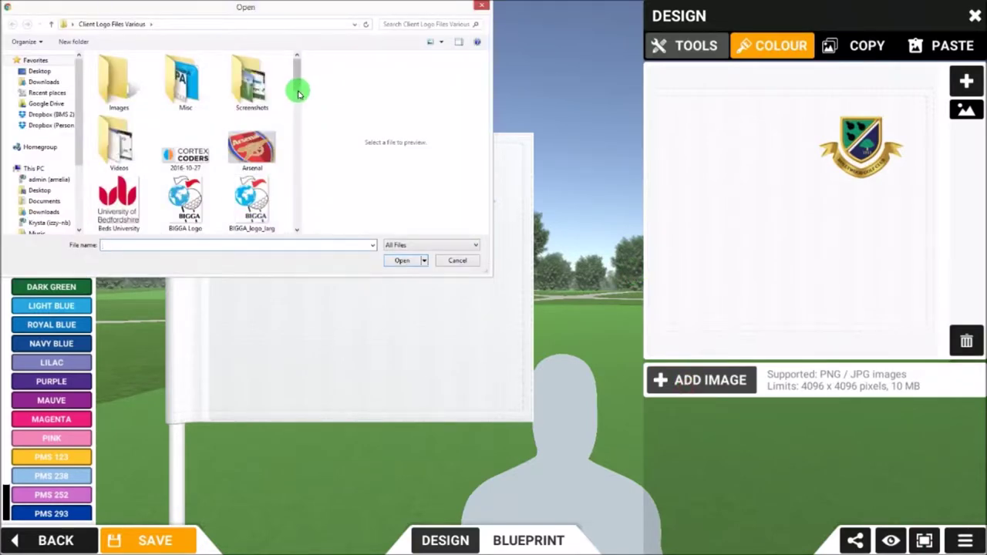
{"action": "scroll", "coordinate": [299, 92], "scroll_direction": "down", "scroll_amount": 4}
{"action": "left_click", "coordinate": [260, 135]}
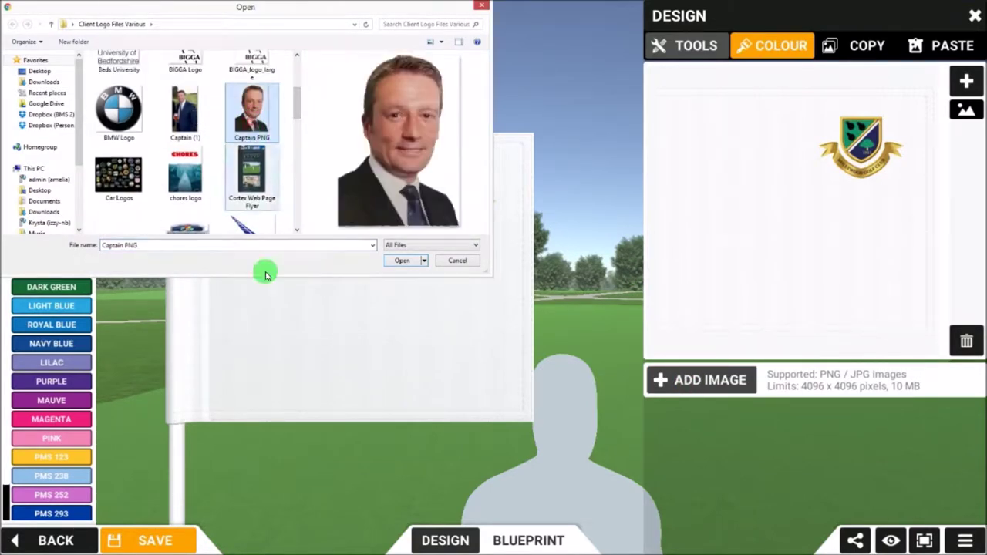
{"action": "left_click", "coordinate": [402, 260]}
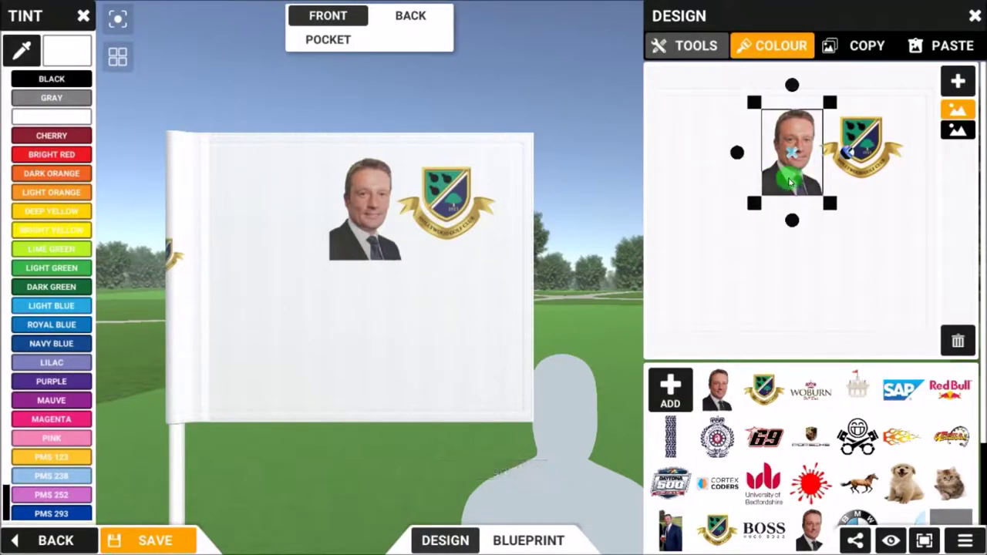
{"action": "left_click_drag", "start_coordinate": [787, 178], "coordinate": [893, 326]}
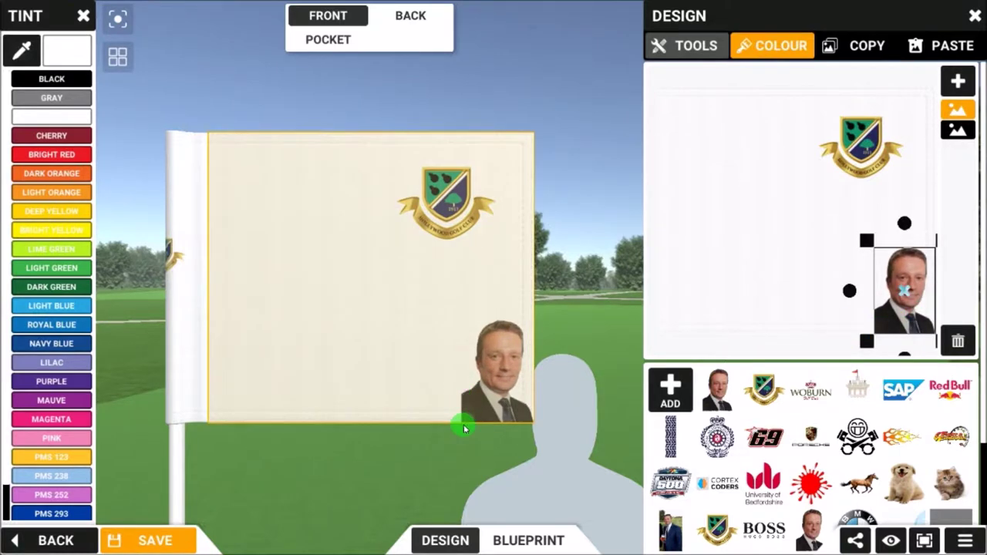
Mirror the captain's portrait horizontally on the front panel.
{"action": "left_click", "coordinate": [696, 48]}
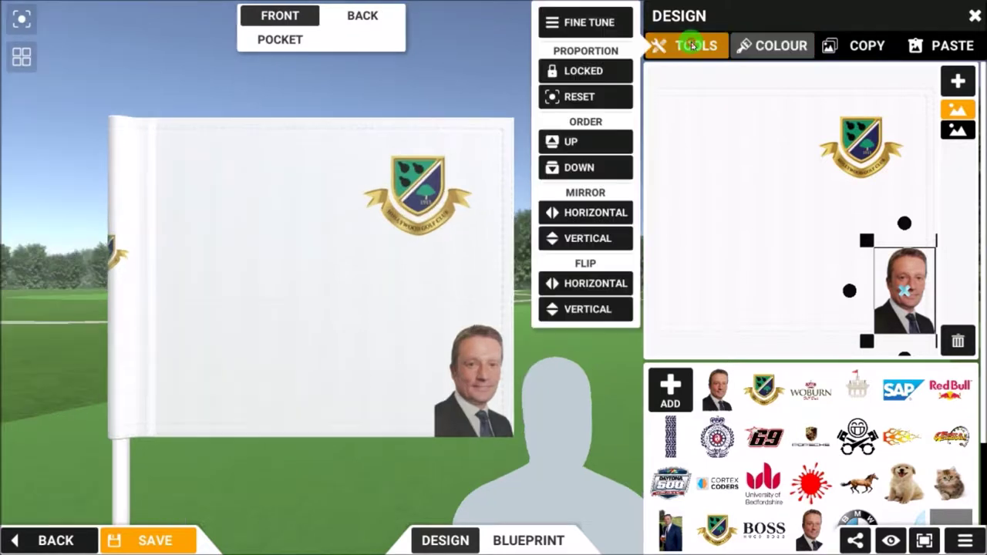
{"action": "left_click", "coordinate": [594, 220]}
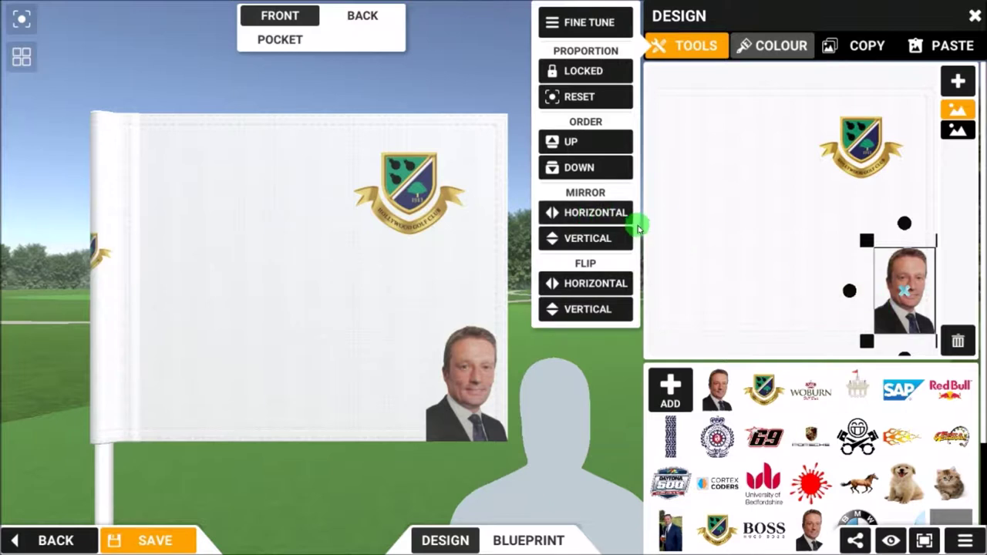
{"action": "left_click", "coordinate": [596, 214]}
Enlarge the captain's portrait slightly and align it with the front panel's lower-right corner.
{"action": "mouse_move", "coordinate": [903, 310]}
{"action": "left_mouse_down"}
{"action": "mouse_move", "coordinate": [889, 299]}
{"action": "mouse_move", "coordinate": [897, 309]}
{"action": "left_mouse_up"}
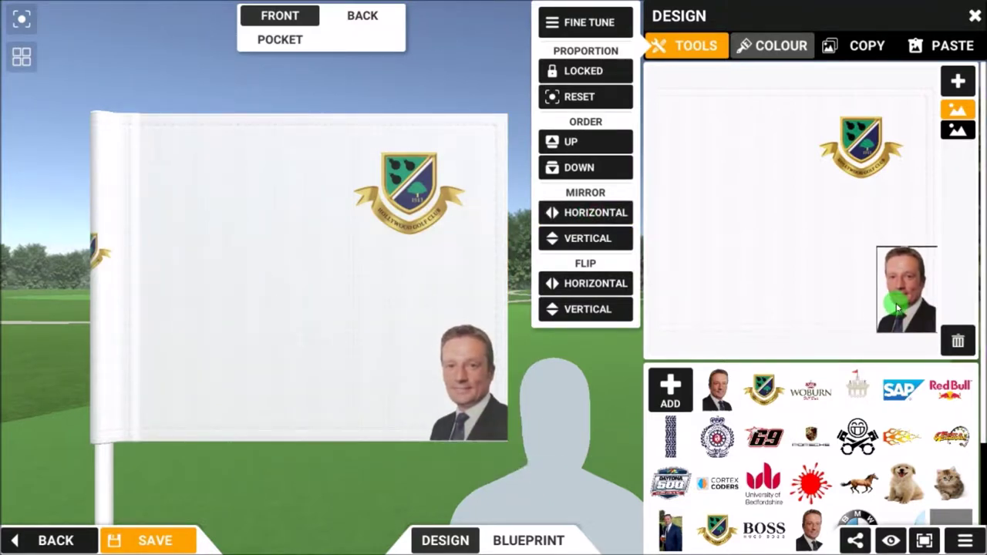
{"action": "left_click", "coordinate": [897, 308]}
{"action": "left_click_drag", "start_coordinate": [857, 236], "coordinate": [857, 229]}
{"action": "left_click", "coordinate": [901, 310]}
Enlarge the Hollywood crest slightly and shift it closer to the front panel's upper-right corner.
{"action": "left_click", "coordinate": [852, 158]}
{"action": "left_click_drag", "start_coordinate": [810, 185], "coordinate": [804, 197]}
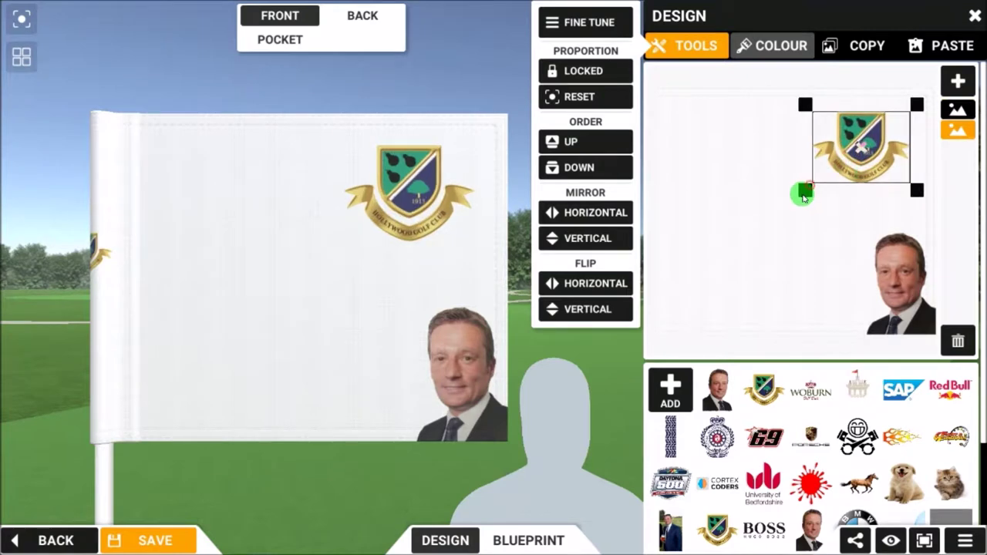
{"action": "left_click_drag", "start_coordinate": [853, 176], "coordinate": [859, 173]}
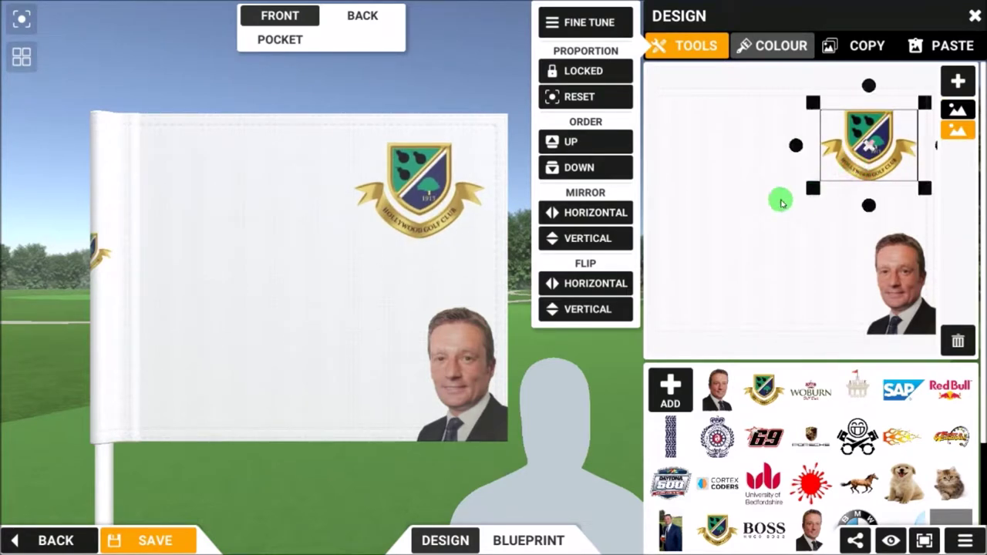
{"action": "left_click", "coordinate": [690, 231]}
Upload the Hugo Boss logo from the Client Logo Files Various folder and move it to the front panel's lower-left area.
{"action": "left_click", "coordinate": [663, 381]}
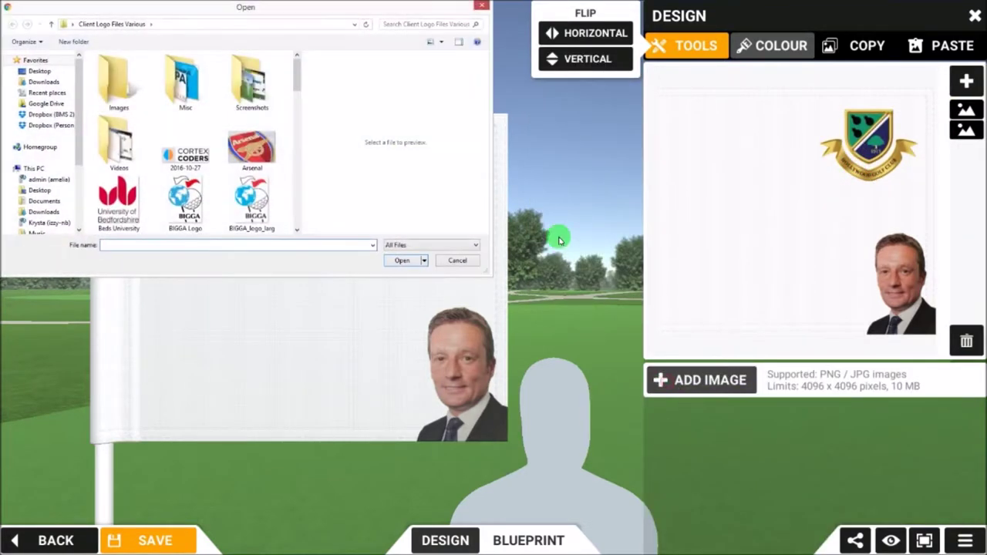
{"action": "left_click_drag", "start_coordinate": [299, 91], "coordinate": [301, 147]}
{"action": "left_click", "coordinate": [271, 176]}
{"action": "left_click", "coordinate": [393, 260]}
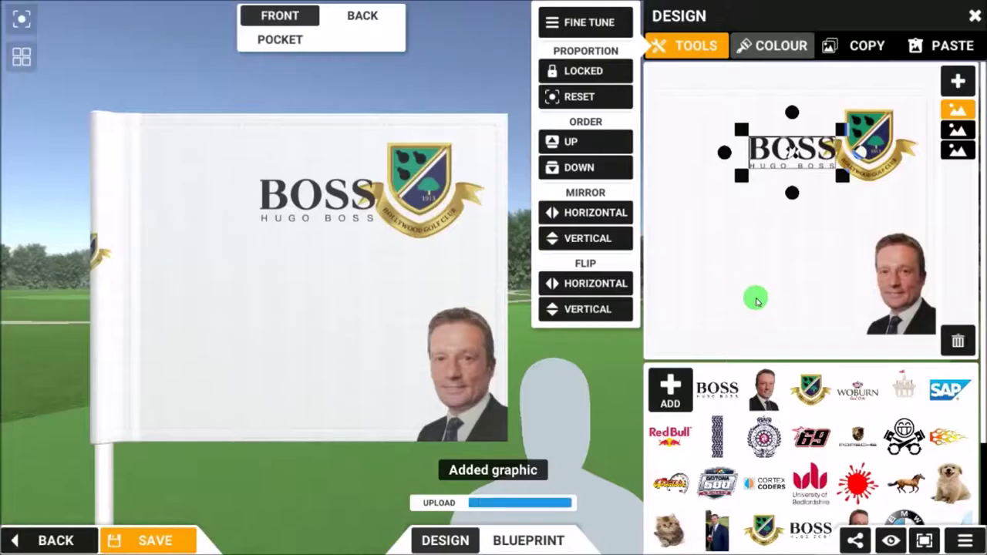
{"action": "left_click_drag", "start_coordinate": [775, 168], "coordinate": [699, 288]}
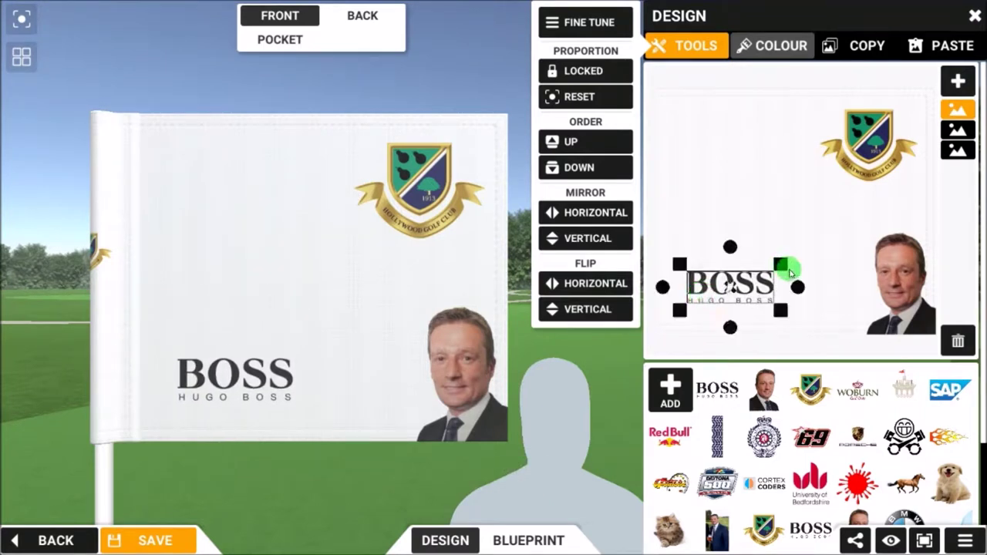
Enlarge the Hugo Boss logo and fine-position it beside the captain's portrait.
{"action": "left_click_drag", "start_coordinate": [802, 257], "coordinate": [772, 260]}
{"action": "left_click", "coordinate": [717, 286]}
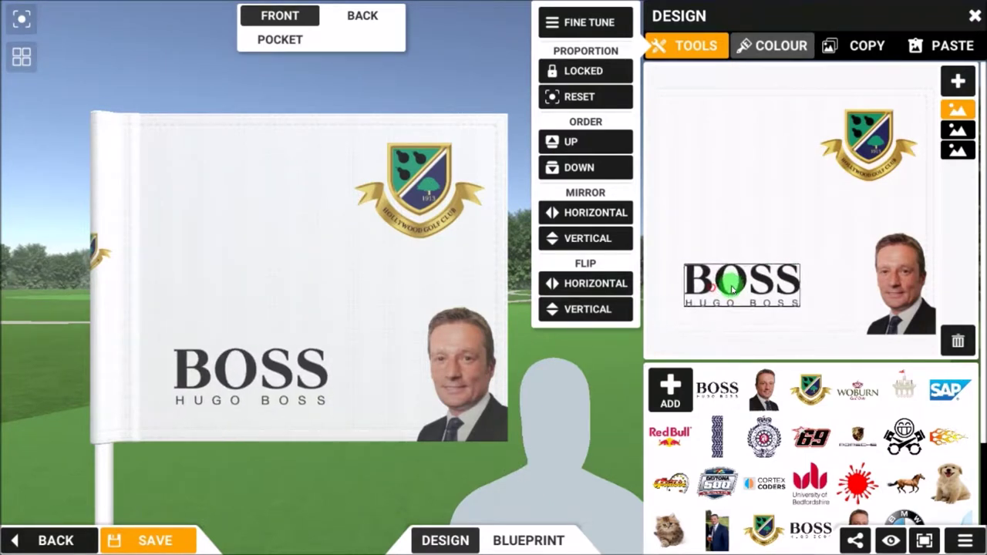
{"action": "left_click", "coordinate": [735, 219]}
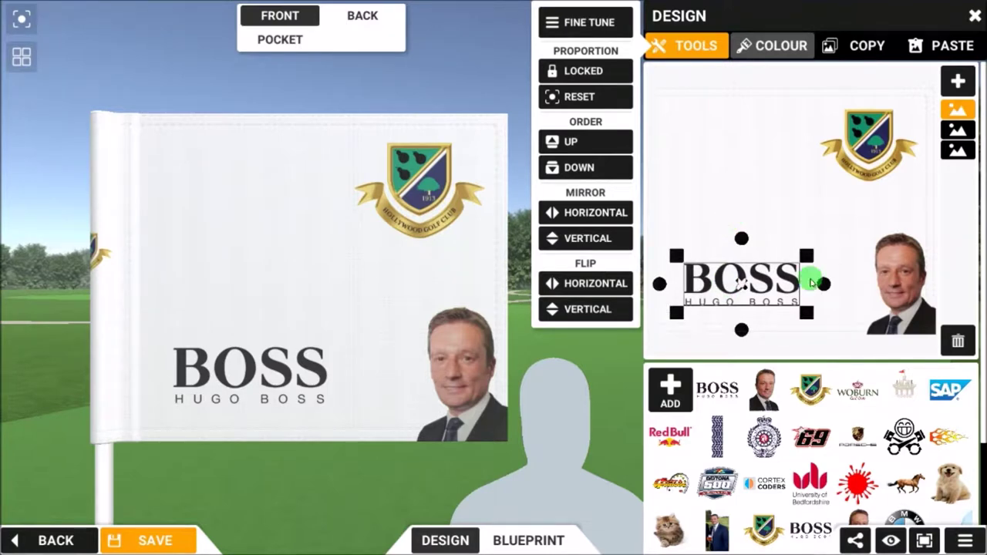
{"action": "left_click", "coordinate": [814, 195]}
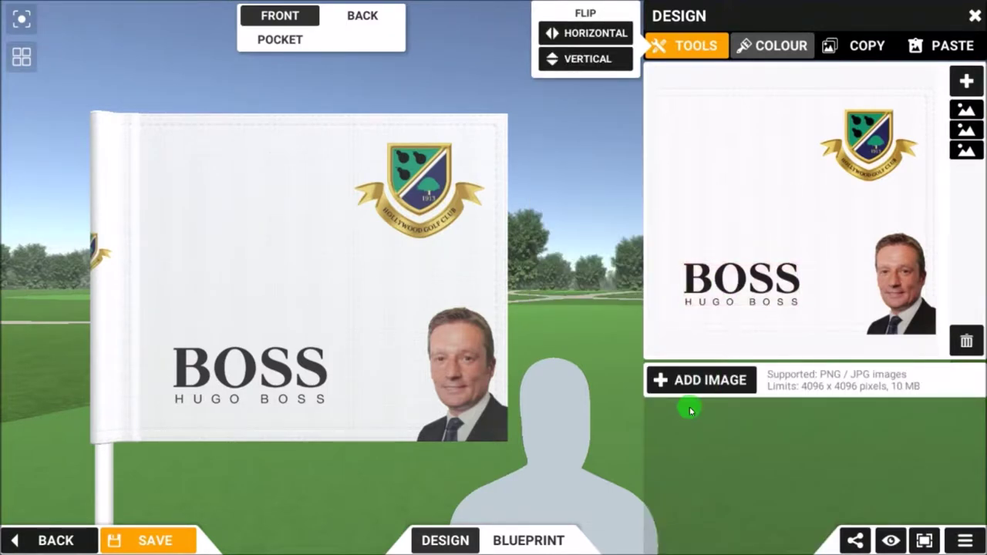
Upload the BMW Logo file as a new image and place it in the front panel's upper-left corner, above the Hugo Boss logo.
{"action": "left_click", "coordinate": [694, 380]}
{"action": "left_click_drag", "start_coordinate": [291, 90], "coordinate": [300, 115]}
{"action": "left_click", "coordinate": [124, 73]}
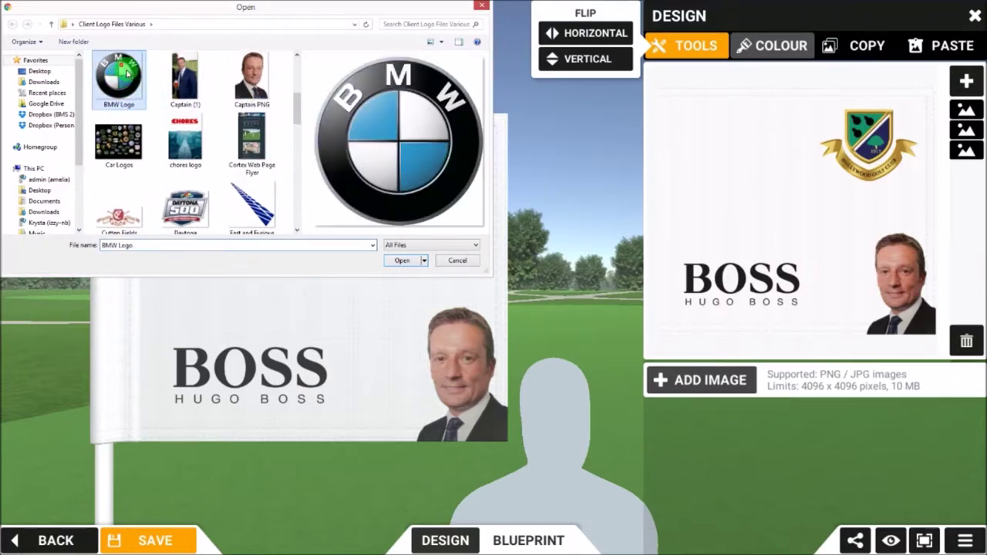
{"action": "left_click", "coordinate": [393, 263]}
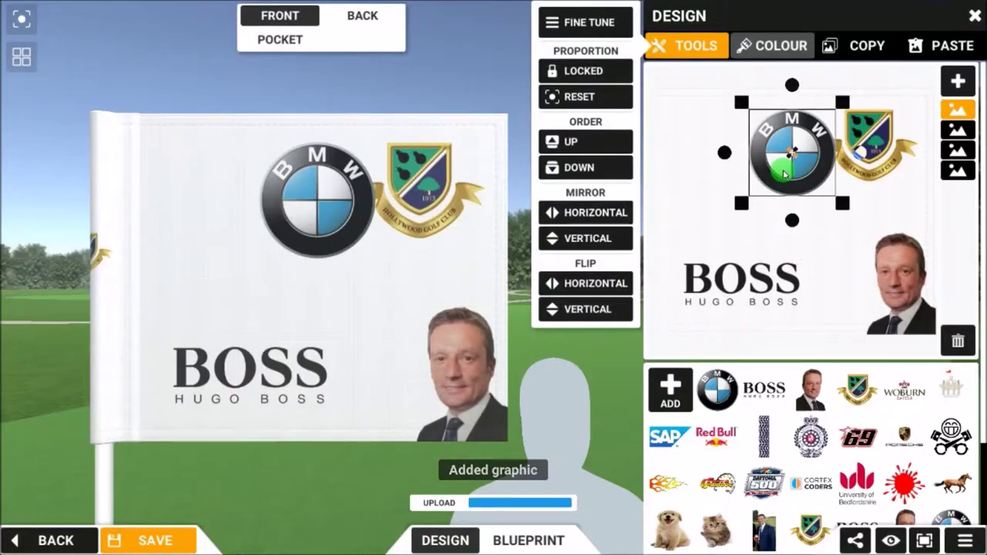
{"action": "left_click_drag", "start_coordinate": [774, 173], "coordinate": [706, 171]}
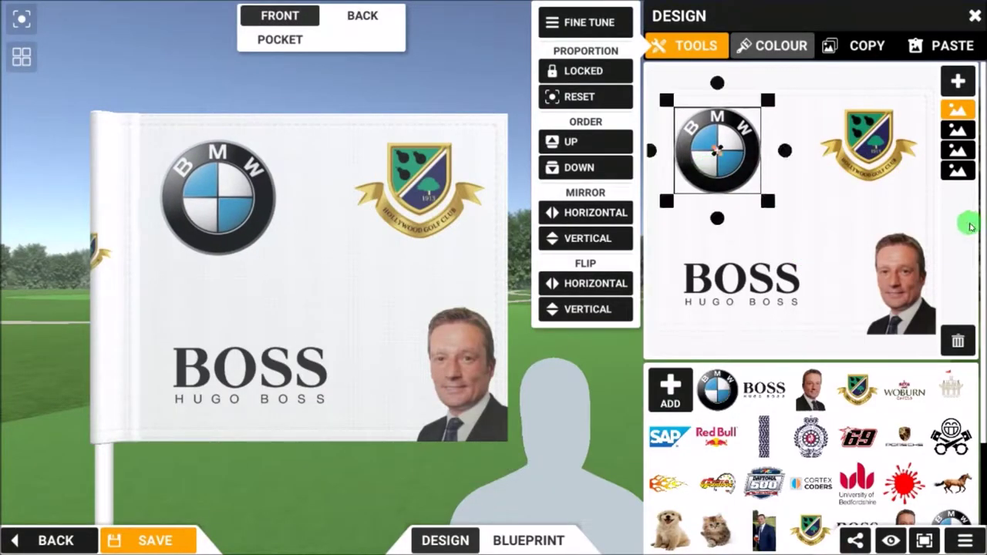
{"action": "left_click", "coordinate": [806, 219]}
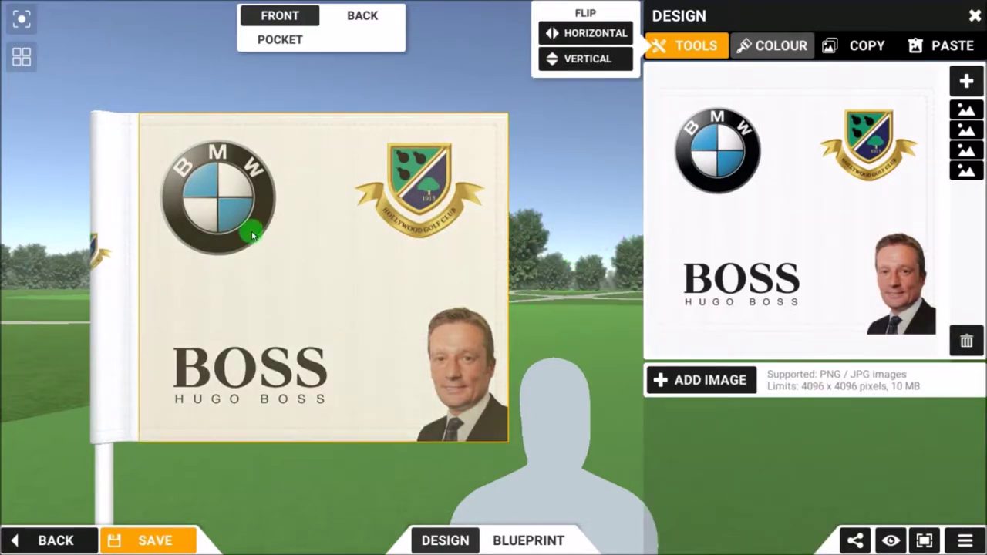
Examine the finished front panel from several angles, including a close-up with the interface hidden.
{"action": "left_click_drag", "start_coordinate": [301, 293], "coordinate": [324, 306]}
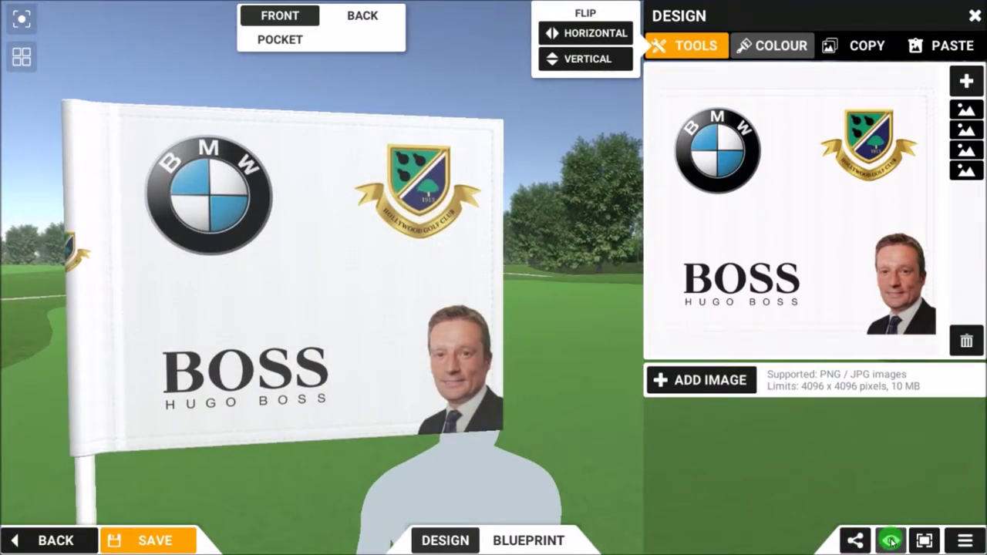
{"action": "left_click", "coordinate": [890, 541]}
{"action": "left_click_drag", "start_coordinate": [434, 316], "coordinate": [397, 286]}
{"action": "scroll", "coordinate": [397, 286], "scroll_direction": "up", "scroll_amount": 5}
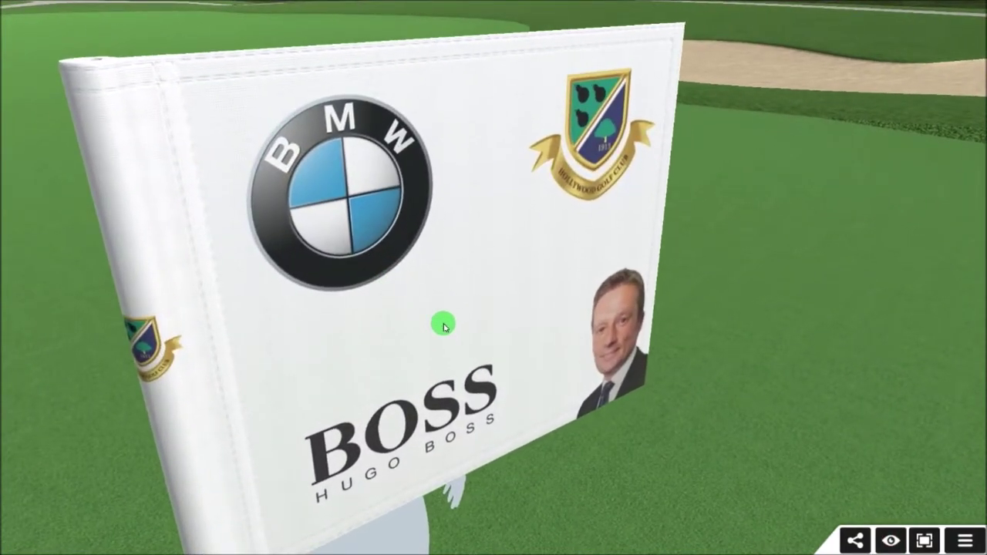
{"action": "left_click", "coordinate": [891, 540]}
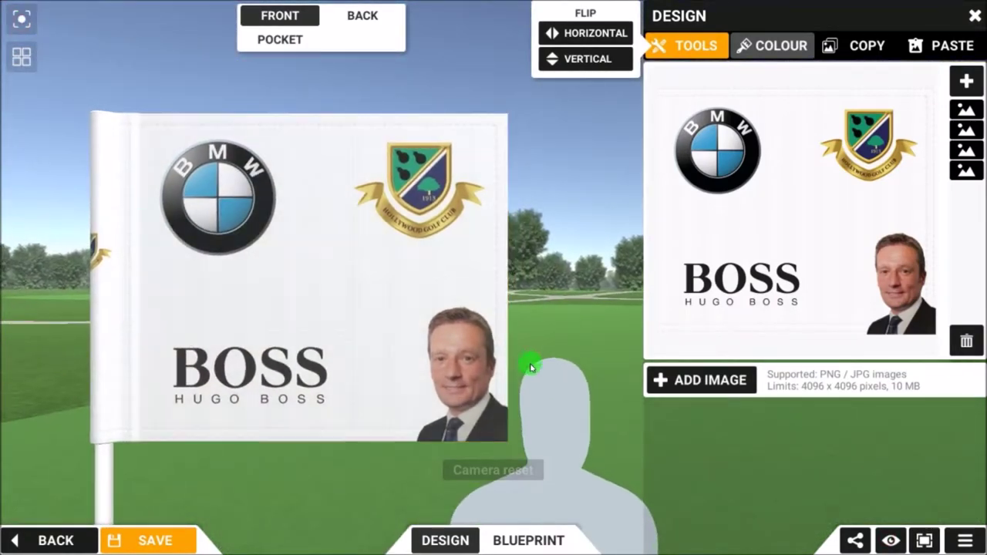
{"action": "left_click_drag", "start_coordinate": [586, 324], "coordinate": [605, 276]}
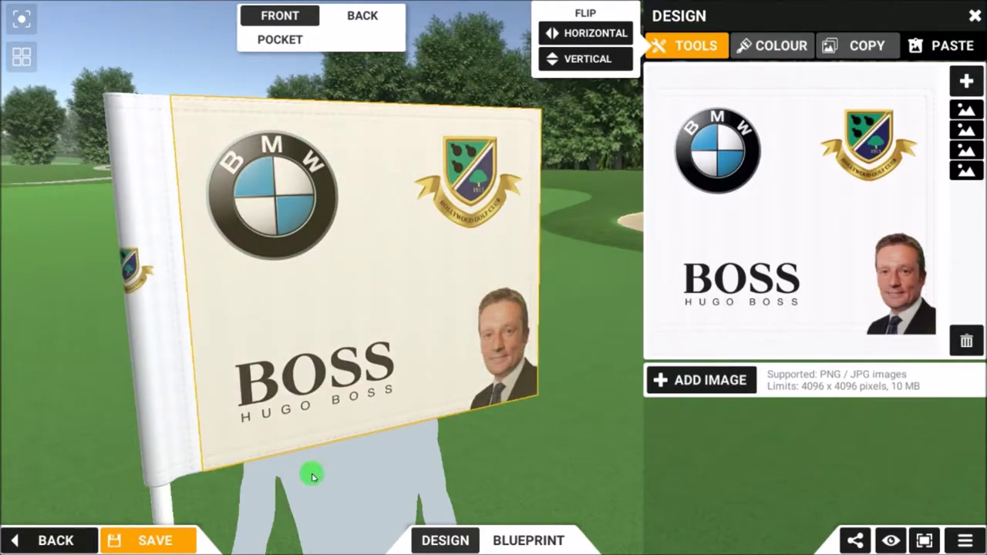
{"action": "left_click_drag", "start_coordinate": [363, 265], "coordinate": [323, 302]}
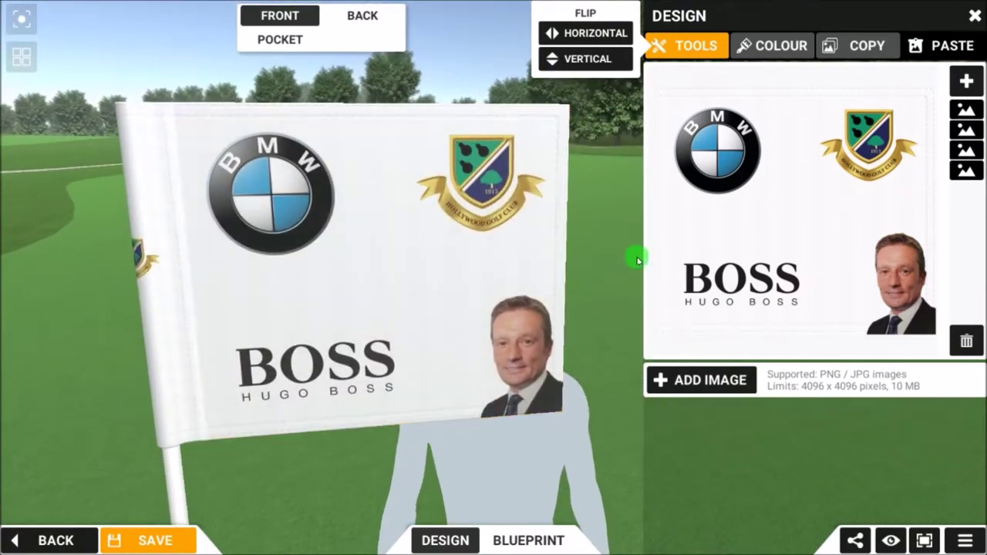
Copy the complete front panel design with no individual logo selected.
{"action": "left_click", "coordinate": [690, 157]}
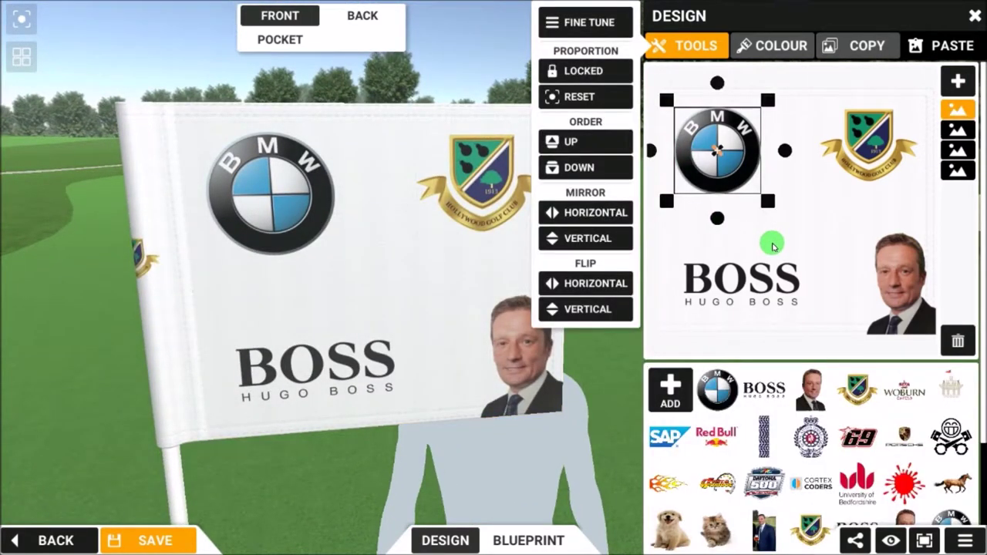
{"action": "left_click", "coordinate": [752, 290]}
{"action": "left_click", "coordinate": [816, 174]}
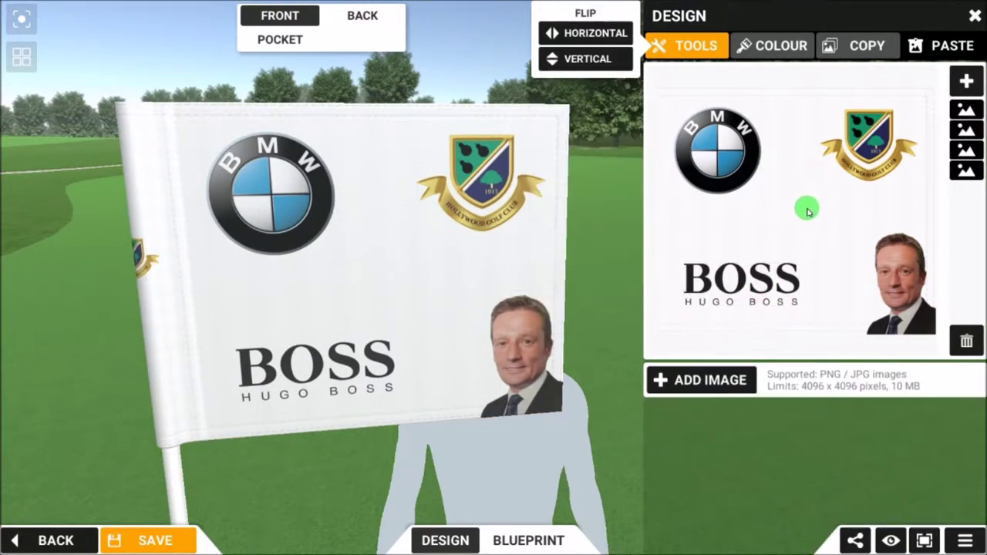
{"action": "left_click", "coordinate": [855, 48]}
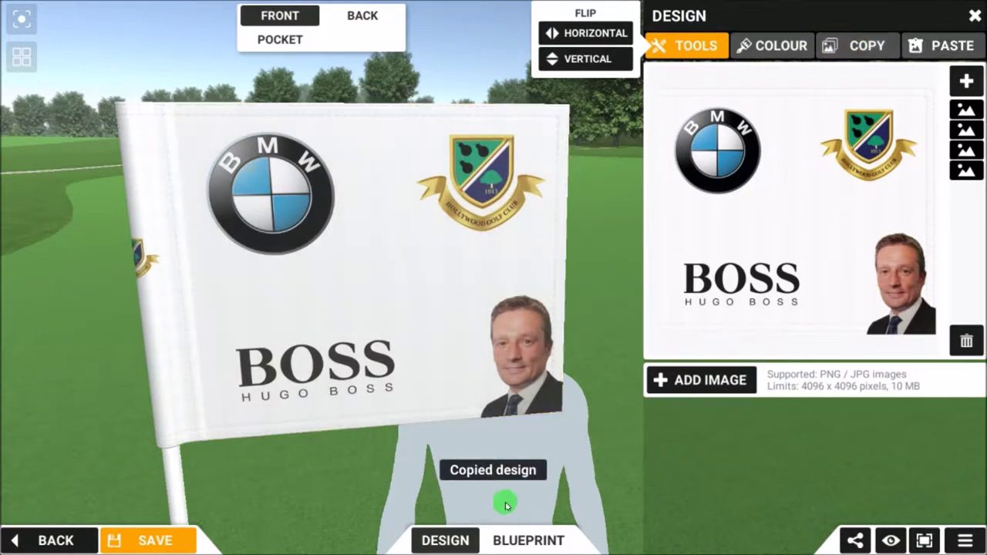
Paste the copied design onto the back panel, replacing its current red BMS design.
{"action": "left_click_drag", "start_coordinate": [367, 288], "coordinate": [532, 293]}
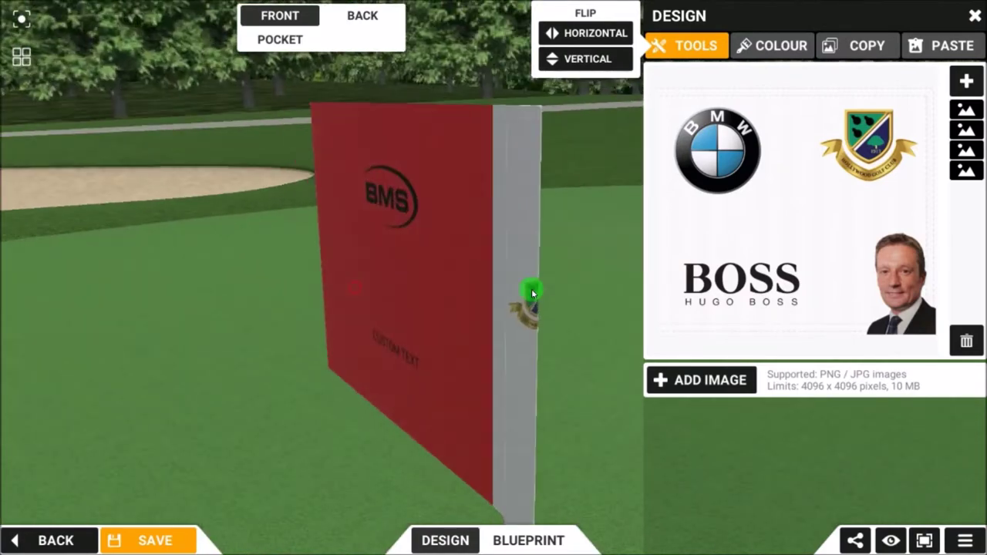
{"action": "left_click", "coordinate": [372, 14]}
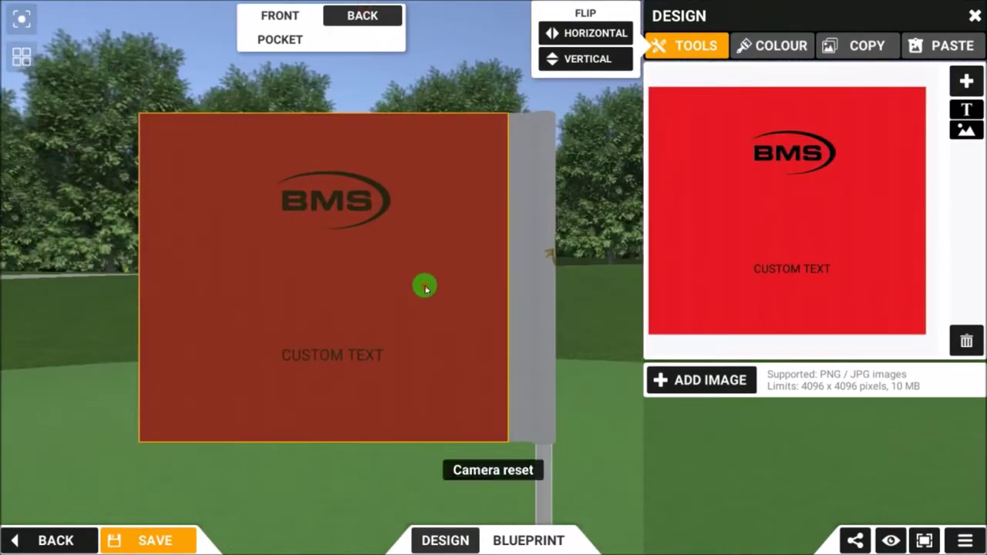
{"action": "left_click", "coordinate": [940, 53]}
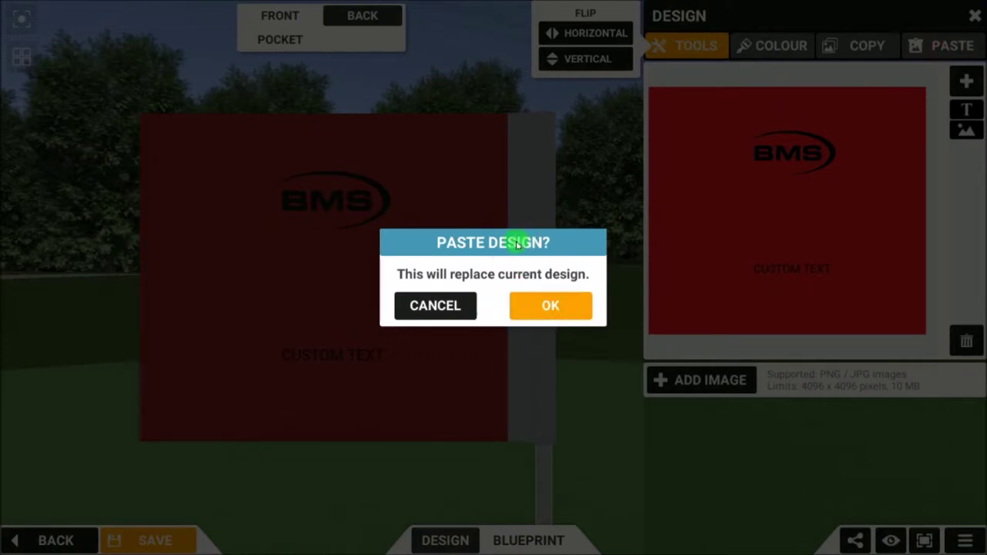
{"action": "left_click", "coordinate": [551, 308]}
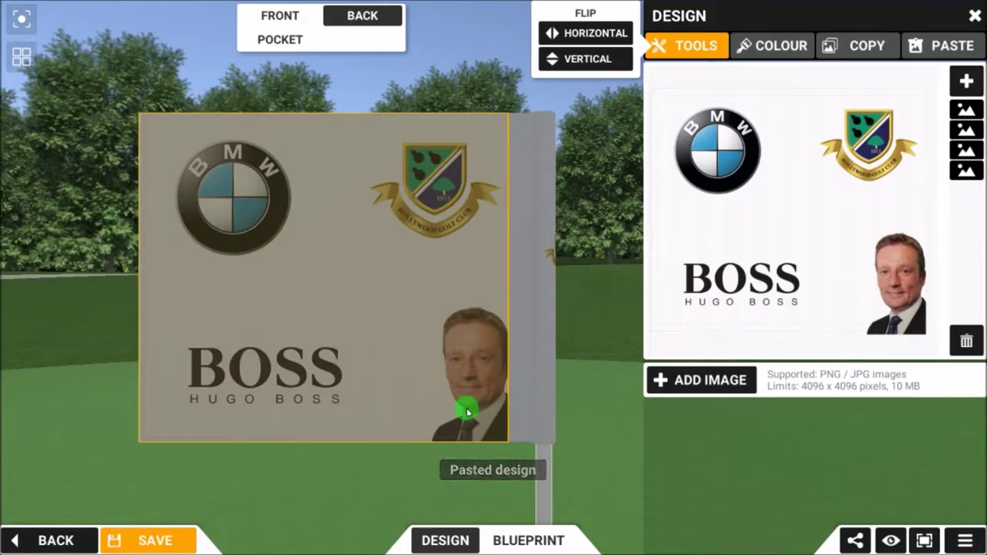
Flip the captain's portrait horizontally to the opposite side of the back panel.
{"action": "left_click_drag", "start_coordinate": [569, 307], "coordinate": [582, 249]}
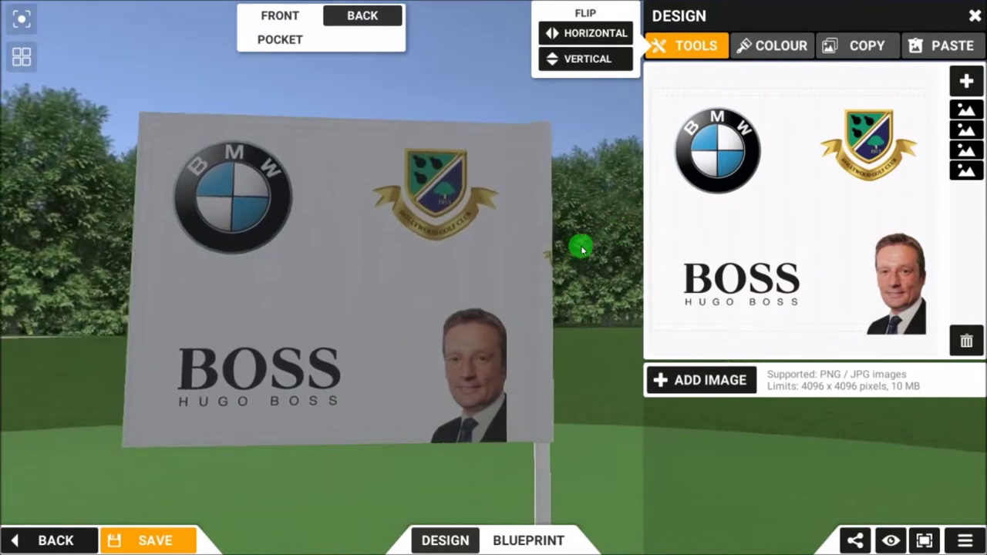
{"action": "left_click", "coordinate": [895, 288]}
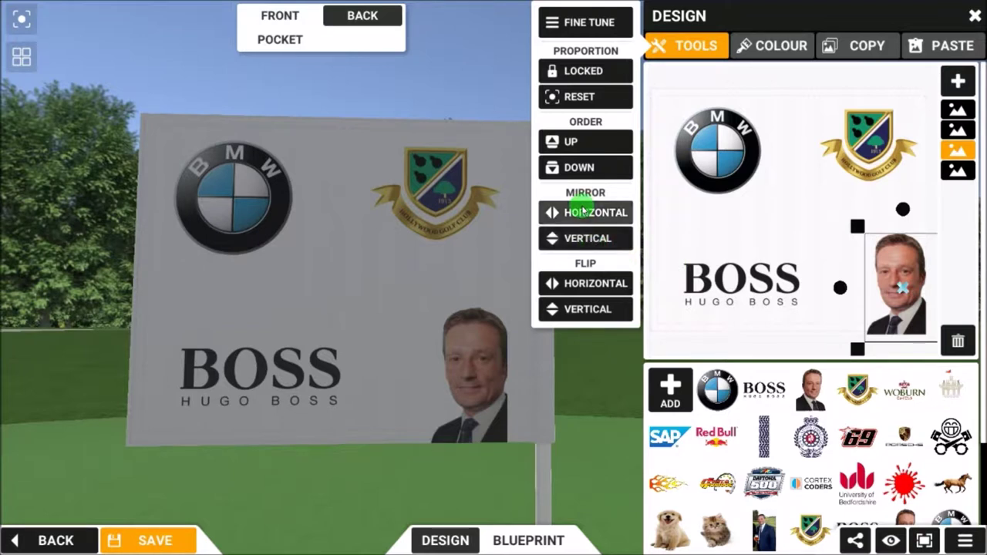
{"action": "left_click", "coordinate": [576, 285]}
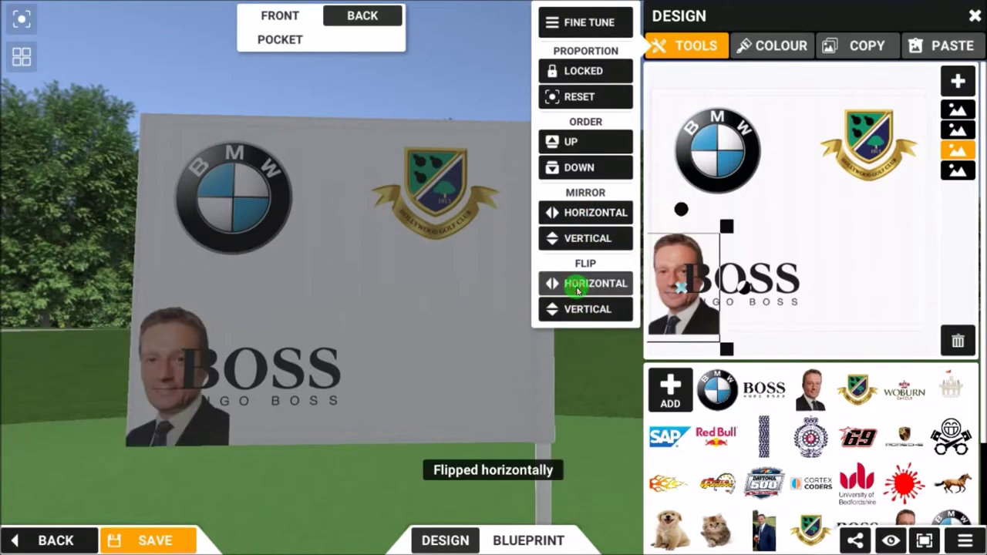
Flip the captain's portrait horizontally to the back panel's outer lower corner, away from the pole, and mirror the picture horizontally.
{"action": "left_click", "coordinate": [577, 285]}
{"action": "left_click", "coordinate": [577, 285]}
{"action": "left_click", "coordinate": [576, 285]}
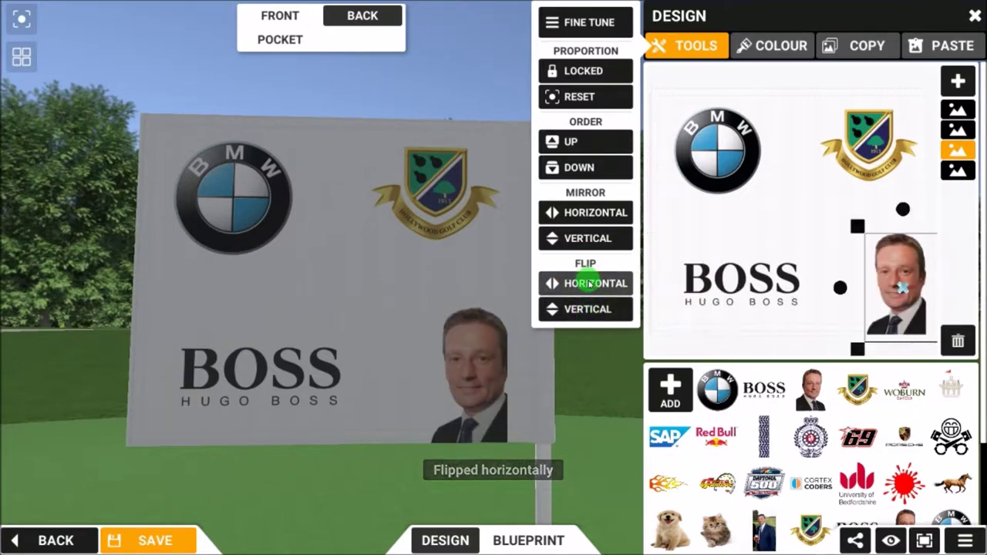
{"action": "left_click", "coordinate": [571, 284]}
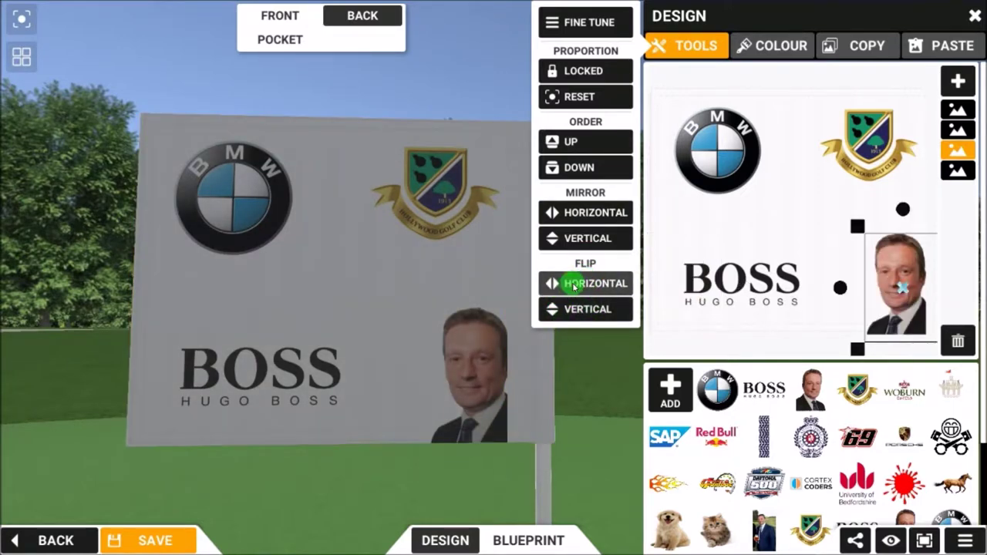
{"action": "left_click", "coordinate": [591, 214]}
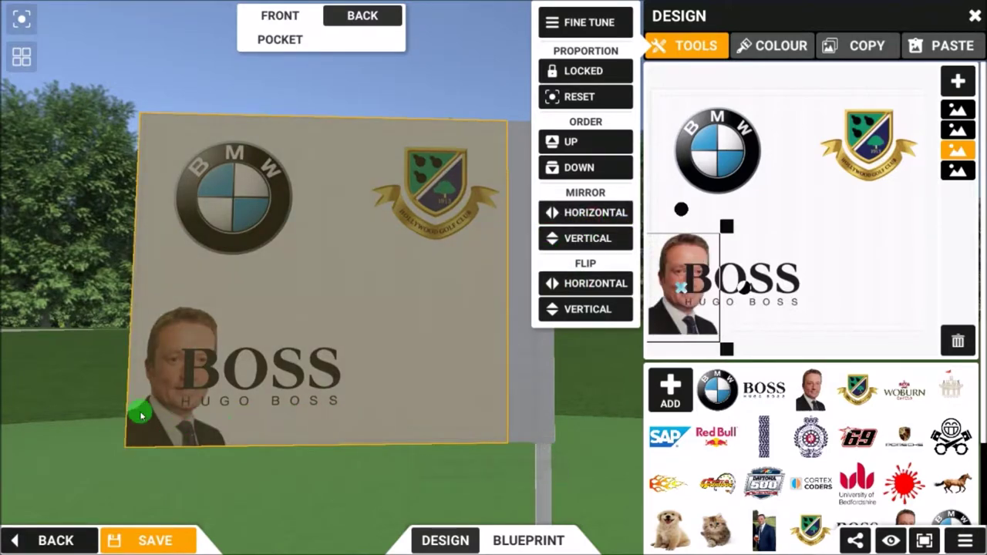
{"action": "left_click", "coordinate": [239, 394]}
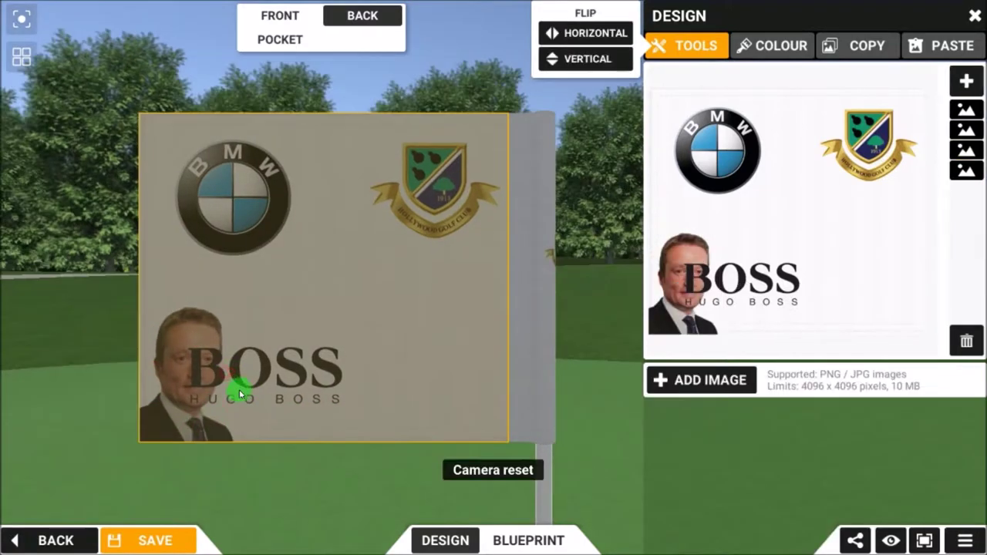
{"action": "left_click_drag", "start_coordinate": [230, 398], "coordinate": [416, 396]}
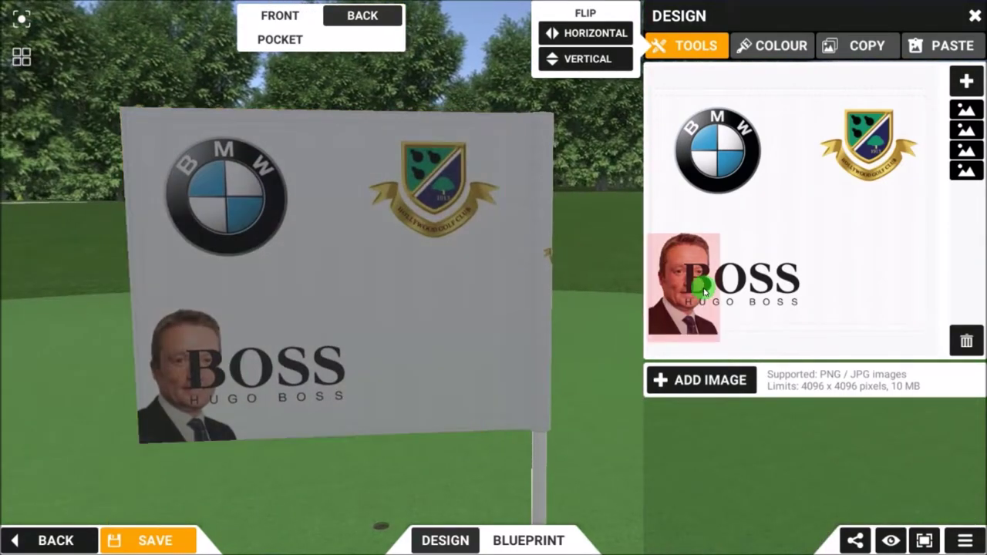
Flip the BOSS logo horizontally to the pole side of the back panel, trying horizontal mirroring but keeping the lettering readable.
{"action": "left_click", "coordinate": [763, 278]}
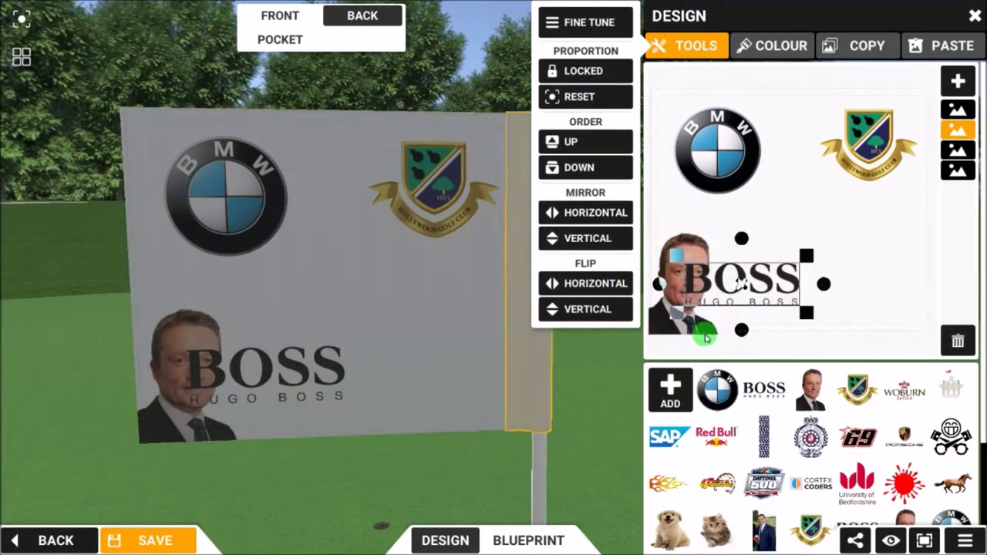
{"action": "left_click", "coordinate": [586, 284]}
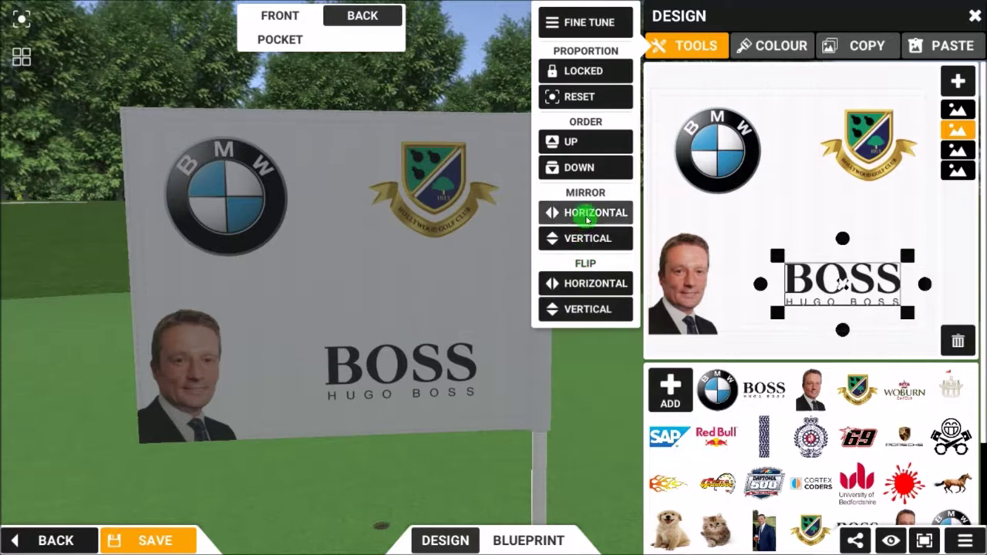
{"action": "left_click", "coordinate": [587, 219]}
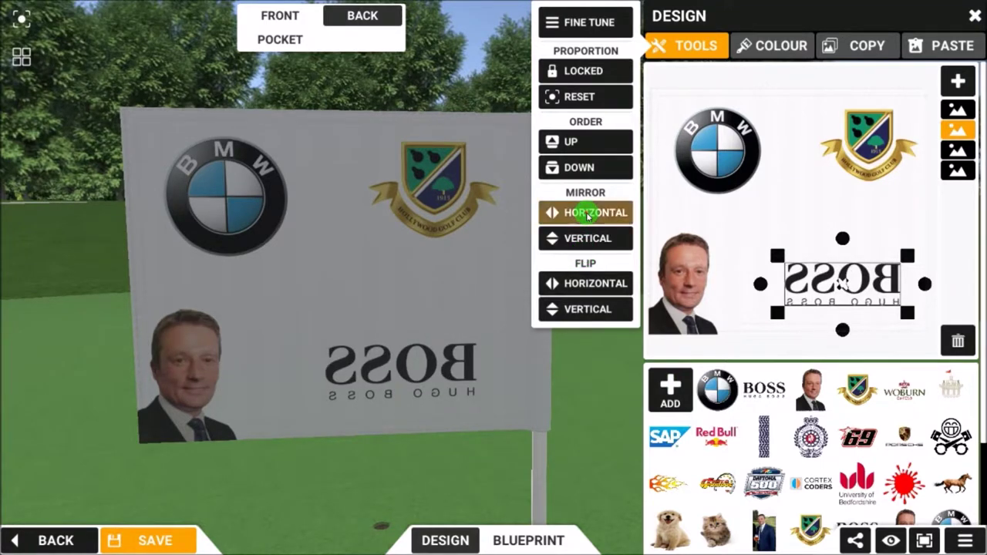
{"action": "left_click", "coordinate": [588, 217]}
{"action": "left_click_drag", "start_coordinate": [249, 307], "coordinate": [277, 339]}
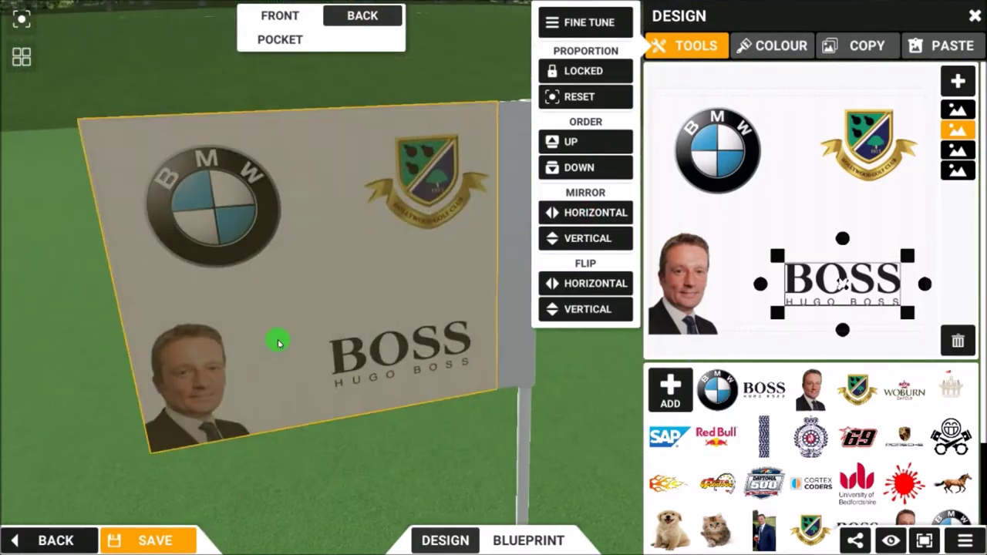
Try flipping the BMW logo horizontally onto the club crest, select each layer in turn, and flip the logo back.
{"action": "left_click", "coordinate": [711, 181]}
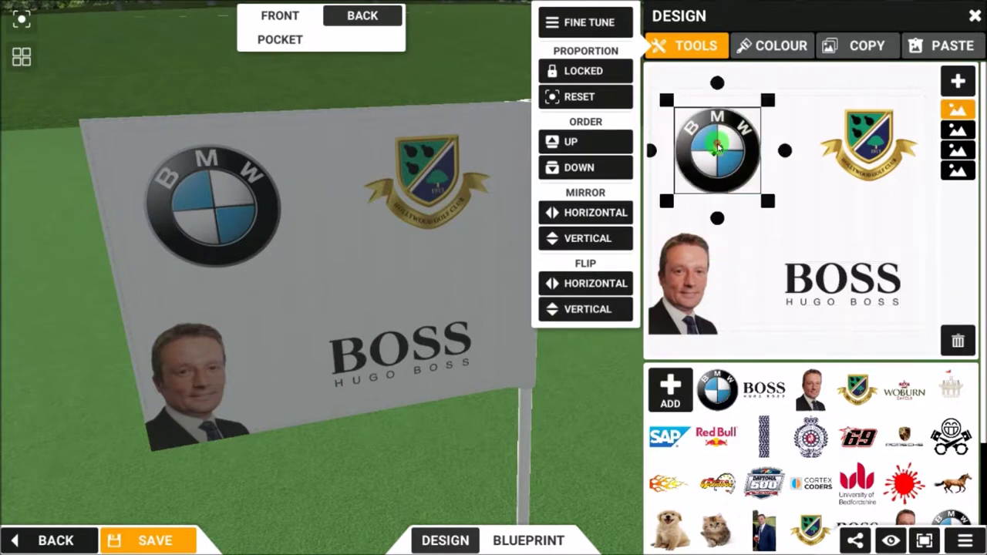
{"action": "left_click", "coordinate": [588, 289]}
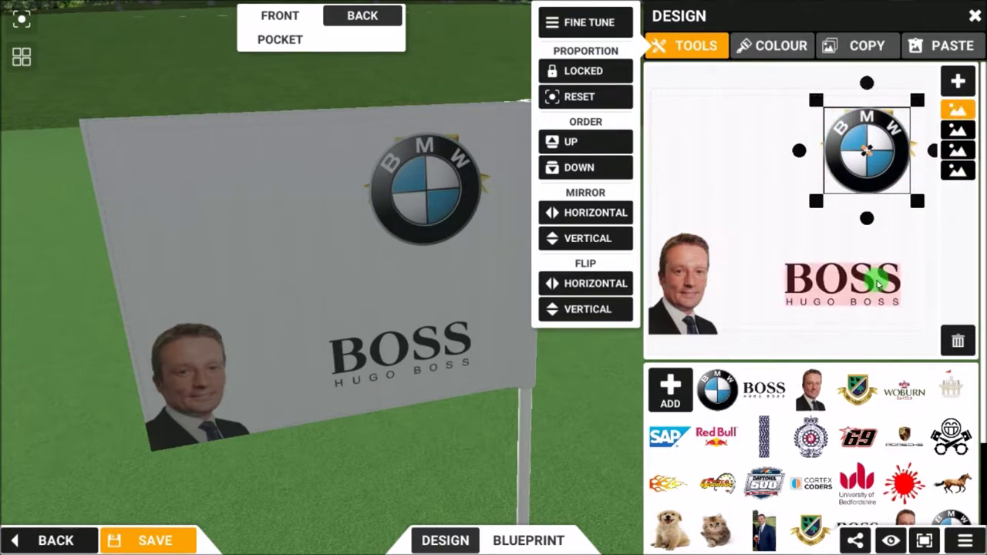
{"action": "left_click", "coordinate": [960, 131]}
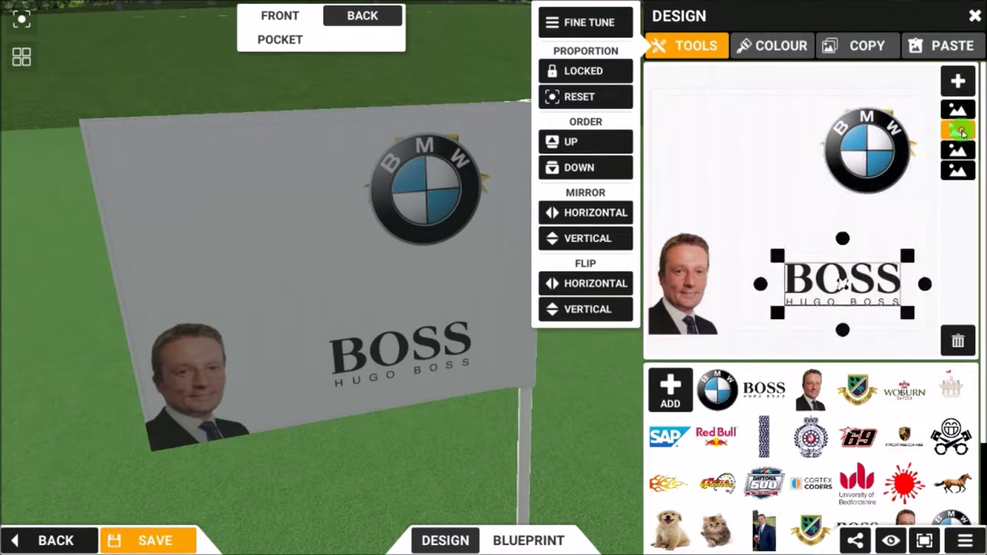
{"action": "left_click", "coordinate": [960, 150]}
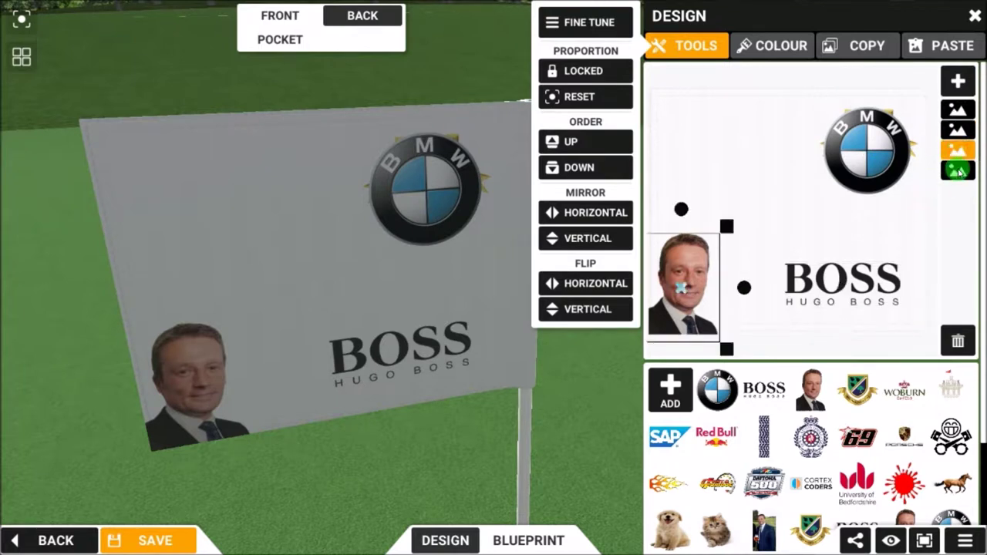
{"action": "left_click", "coordinate": [958, 171]}
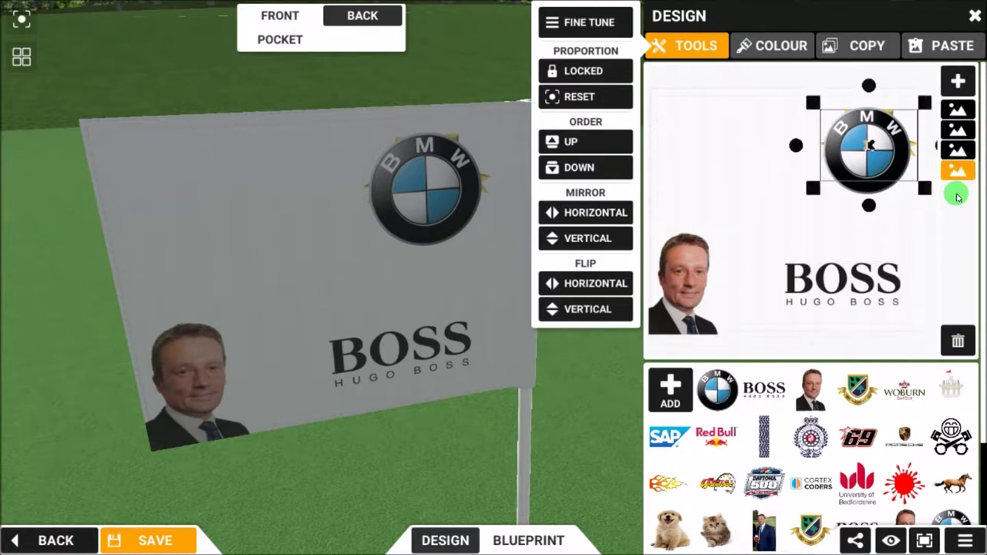
{"action": "left_click", "coordinate": [960, 112]}
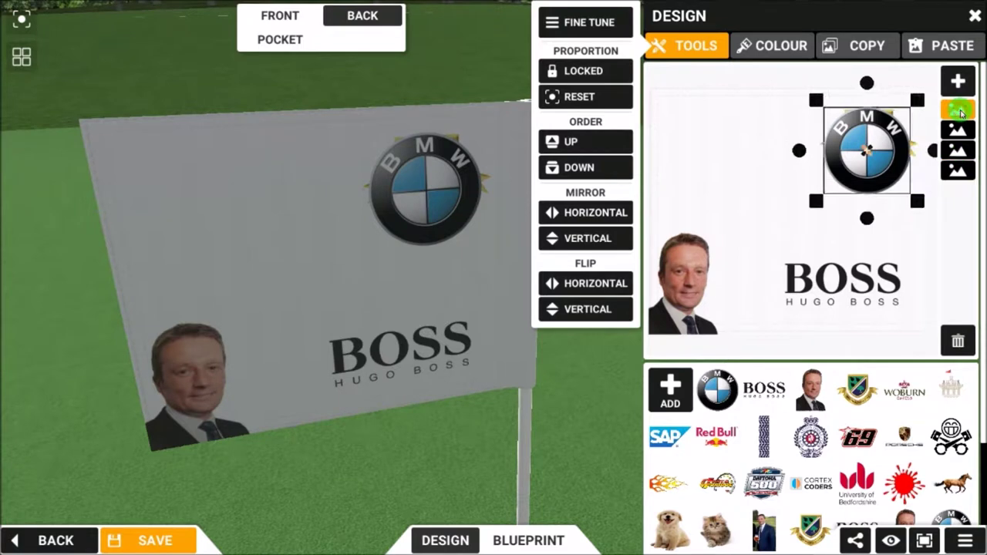
{"action": "left_click", "coordinate": [954, 110]}
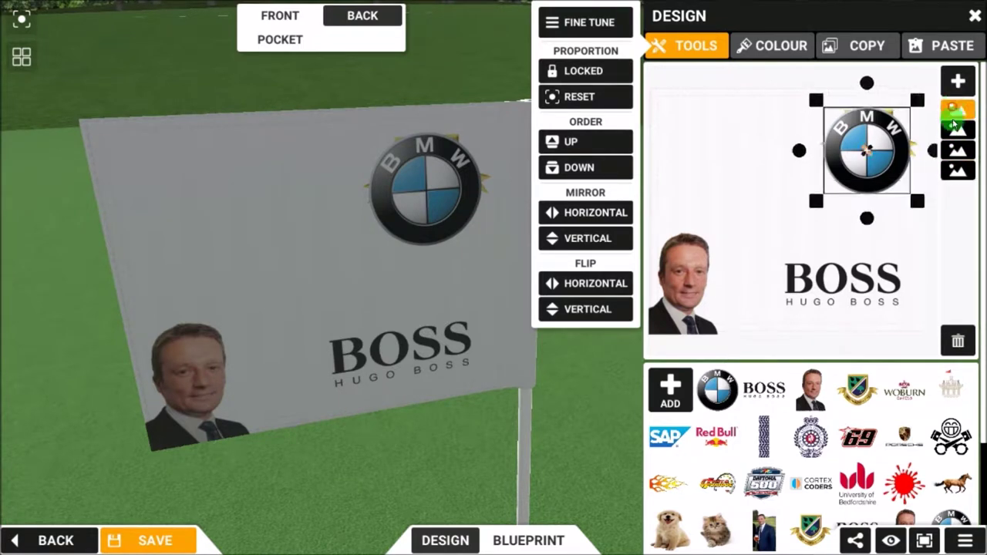
{"action": "left_click", "coordinate": [609, 284]}
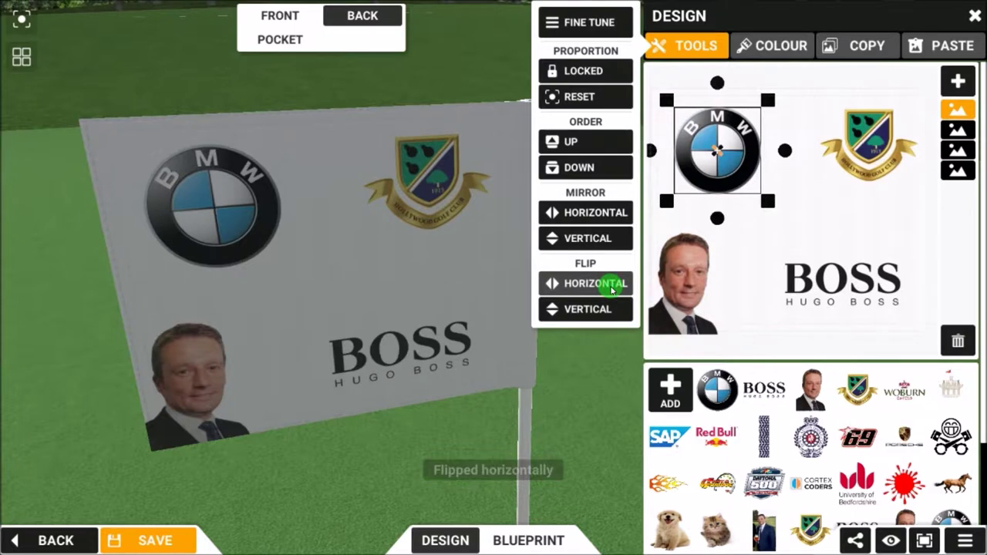
Swap the club crest and the BMW logo across the back panel by selecting each layer and flipping it horizontally.
{"action": "left_click", "coordinate": [954, 131]}
{"action": "left_click", "coordinate": [956, 152]}
{"action": "left_click", "coordinate": [956, 171]}
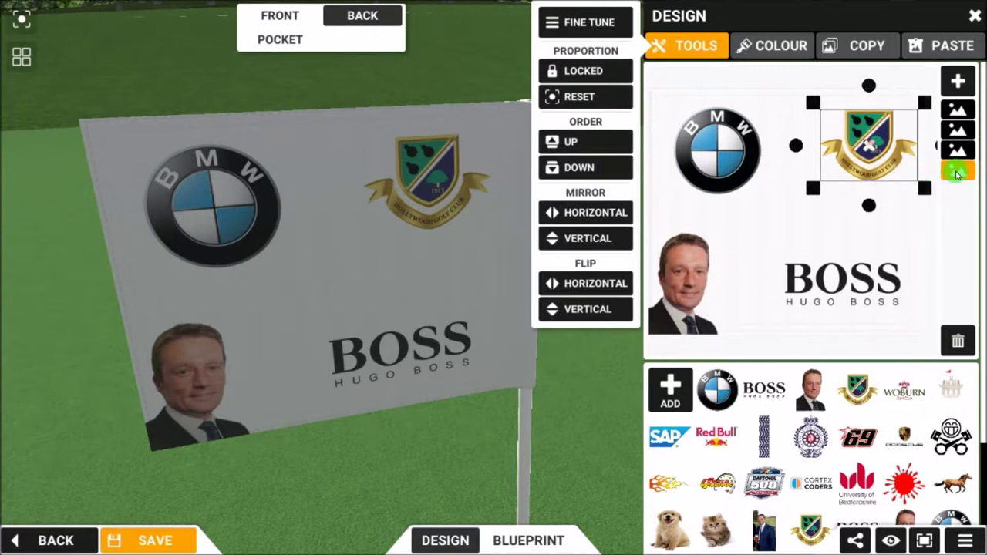
{"action": "left_click", "coordinate": [613, 284]}
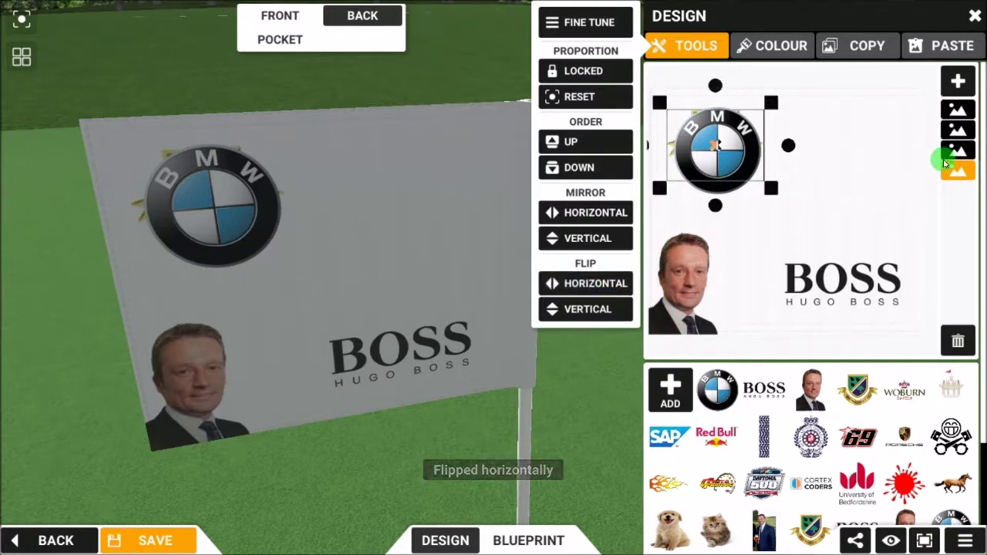
{"action": "left_click", "coordinate": [966, 131]}
{"action": "left_click", "coordinate": [959, 108]}
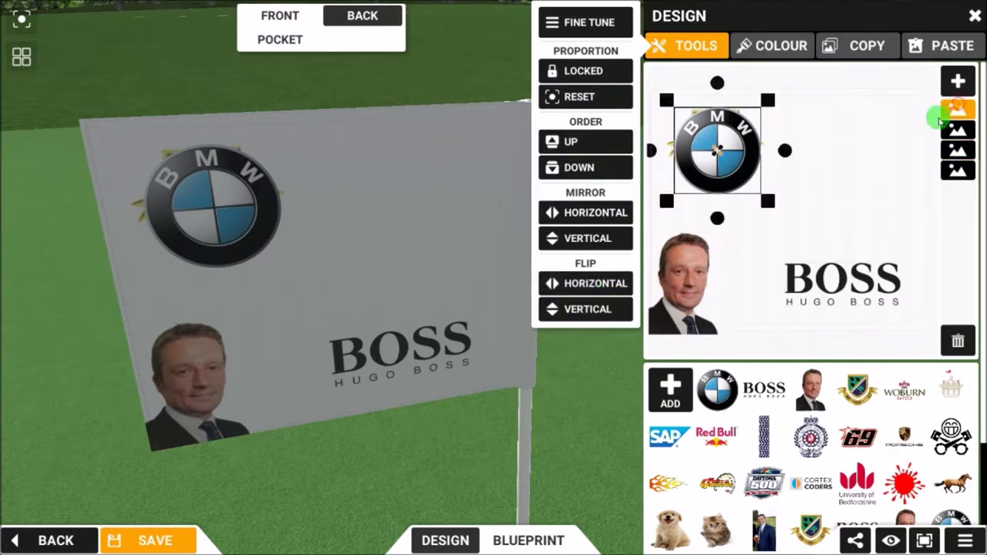
{"action": "left_click", "coordinate": [573, 286]}
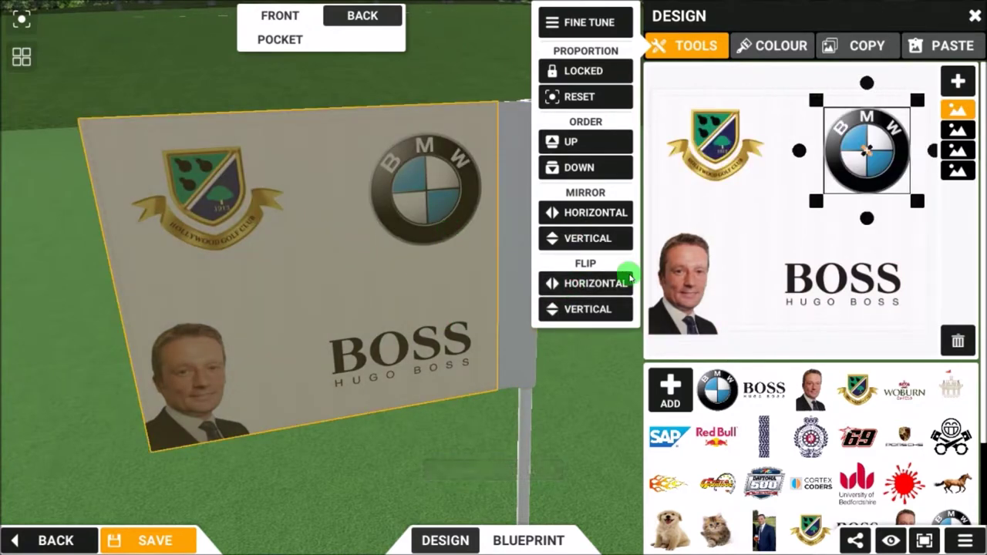
{"action": "left_click", "coordinate": [783, 193]}
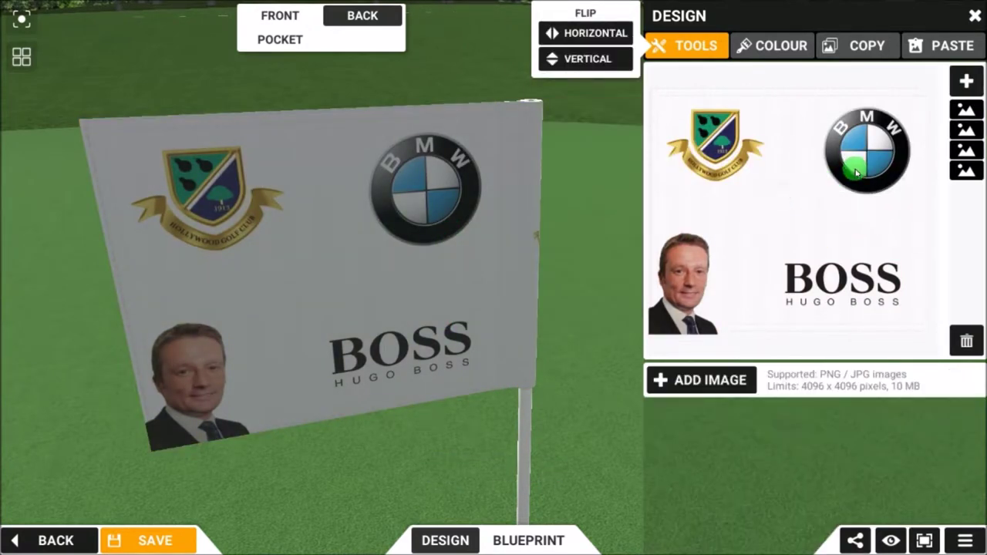
{"action": "left_click", "coordinate": [966, 131]}
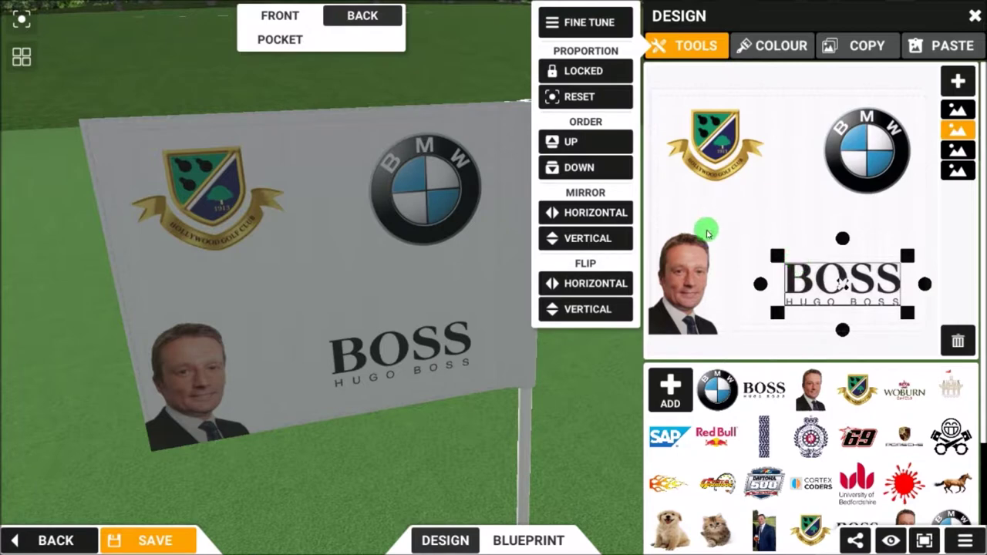
{"action": "left_click", "coordinate": [806, 206]}
{"action": "left_click", "coordinate": [690, 377]}
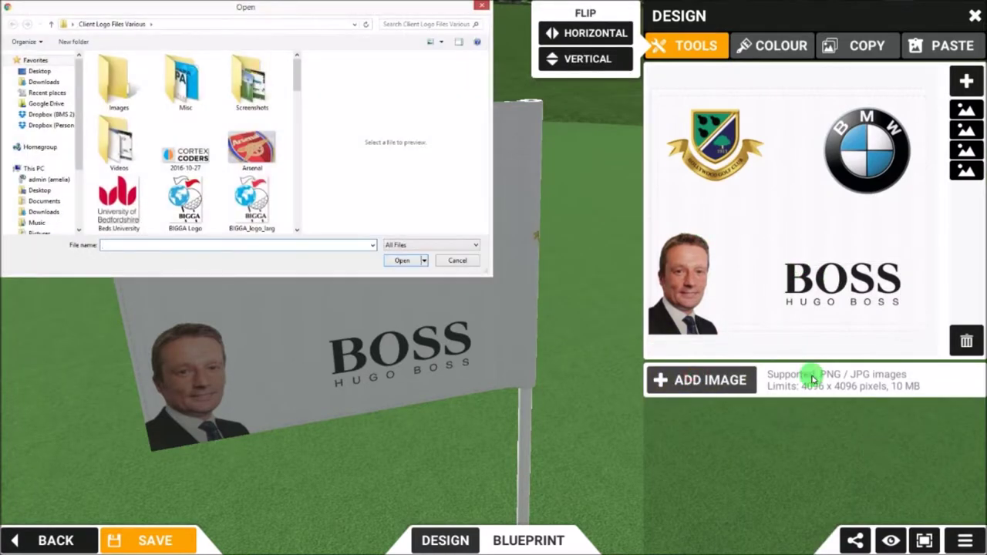
{"action": "left_click", "coordinate": [457, 263]}
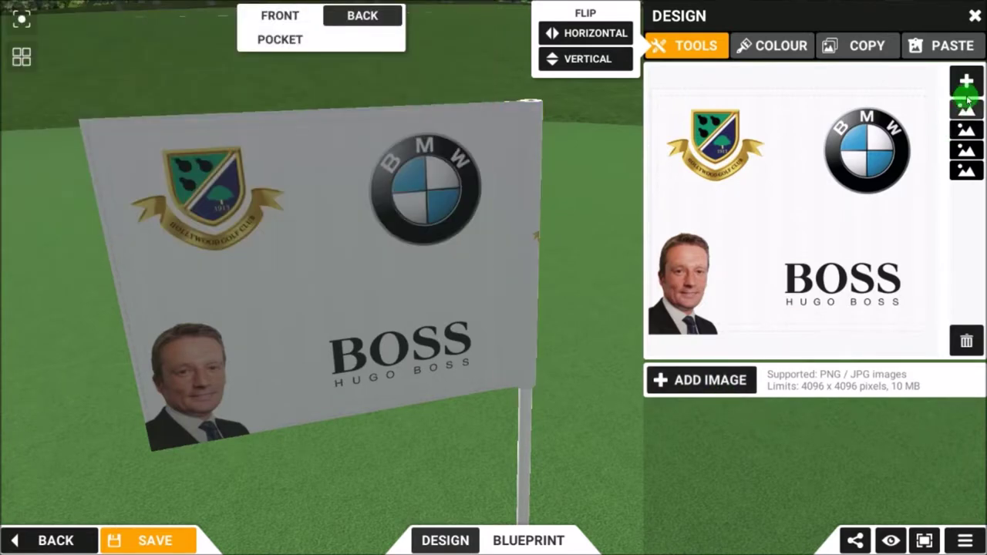
Add a new graphic layer to the back panel, change its image to the red paint splat, and place it overlapping the BMW logo.
{"action": "left_click", "coordinate": [966, 81]}
{"action": "left_click", "coordinate": [900, 99]}
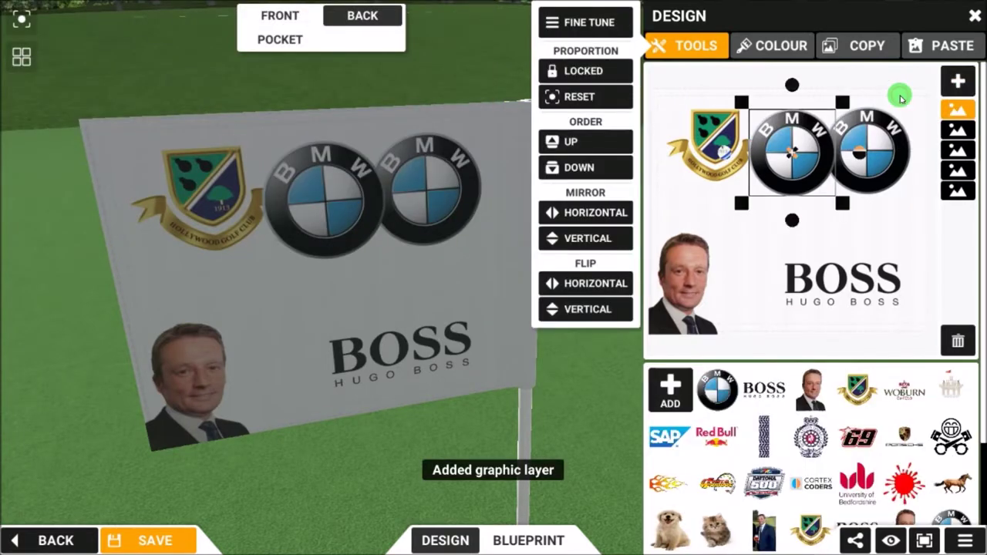
{"action": "left_click_drag", "start_coordinate": [782, 187], "coordinate": [797, 233]}
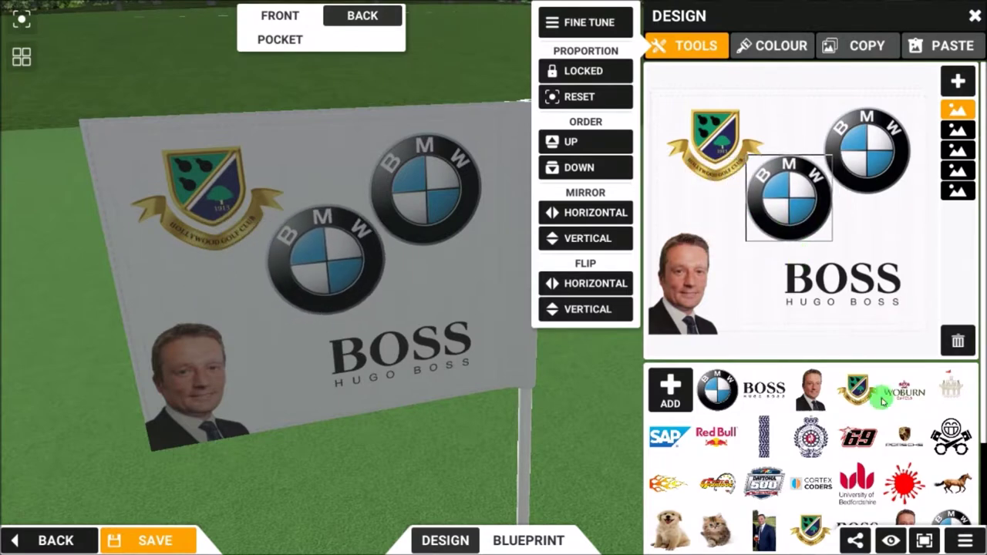
{"action": "left_click", "coordinate": [904, 483]}
{"action": "left_click_drag", "start_coordinate": [788, 224], "coordinate": [840, 198]}
Move the red splat layer down behind the BMW logo and back up in front of it.
{"action": "left_click", "coordinate": [617, 182]}
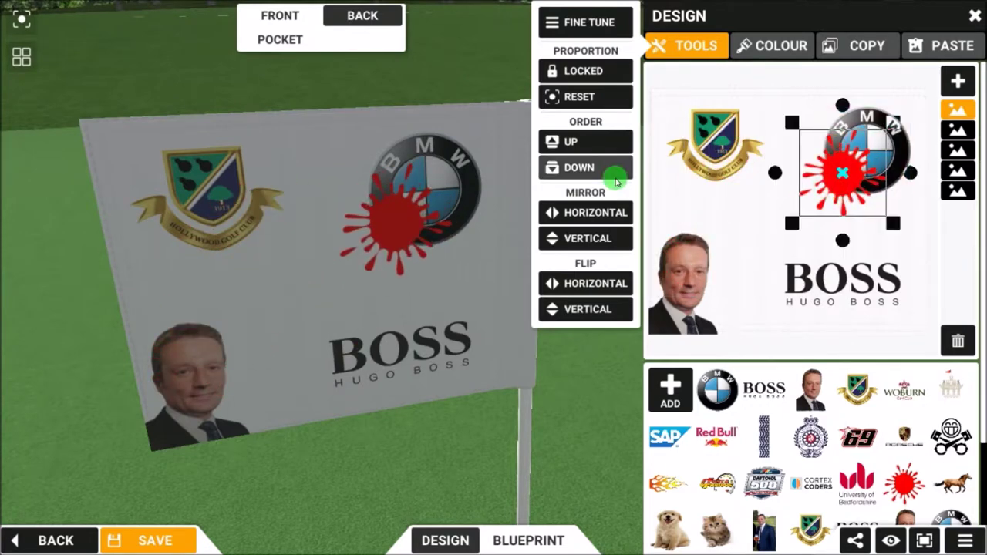
{"action": "left_click", "coordinate": [574, 165]}
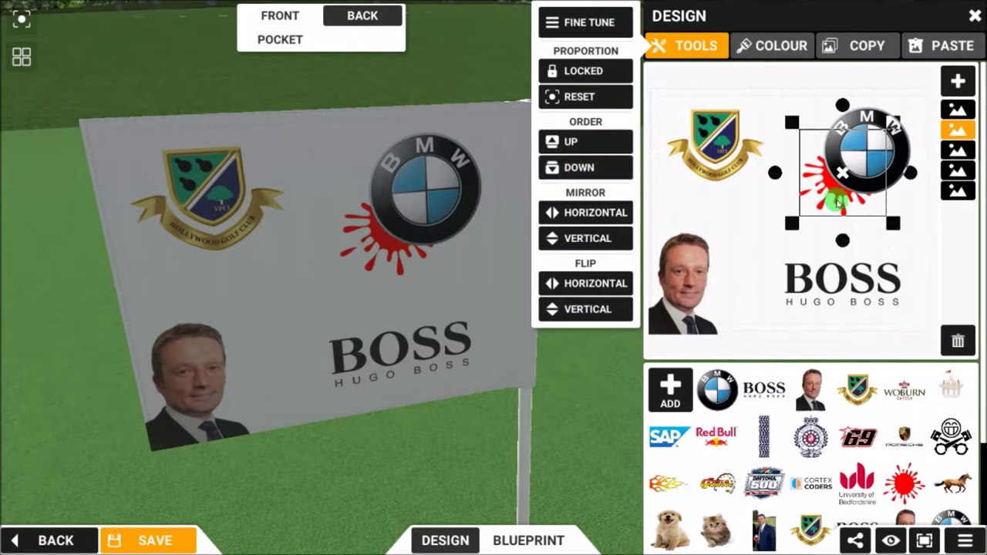
{"action": "left_click", "coordinate": [599, 142]}
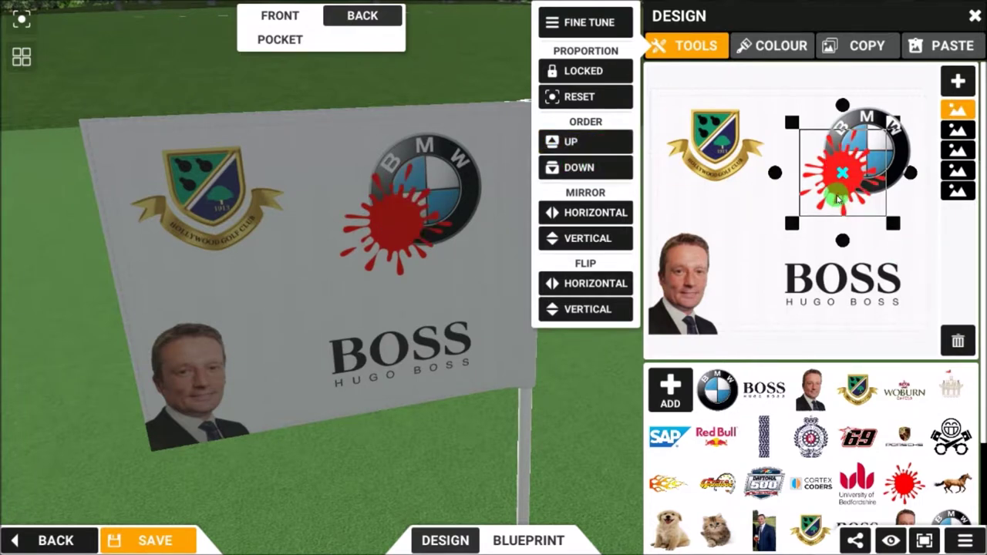
Nudge the red splat slightly away from the BMW logo and delete its layer from the back panel.
{"action": "left_click_drag", "start_coordinate": [841, 176], "coordinate": [832, 179]}
{"action": "left_click", "coordinate": [958, 344]}
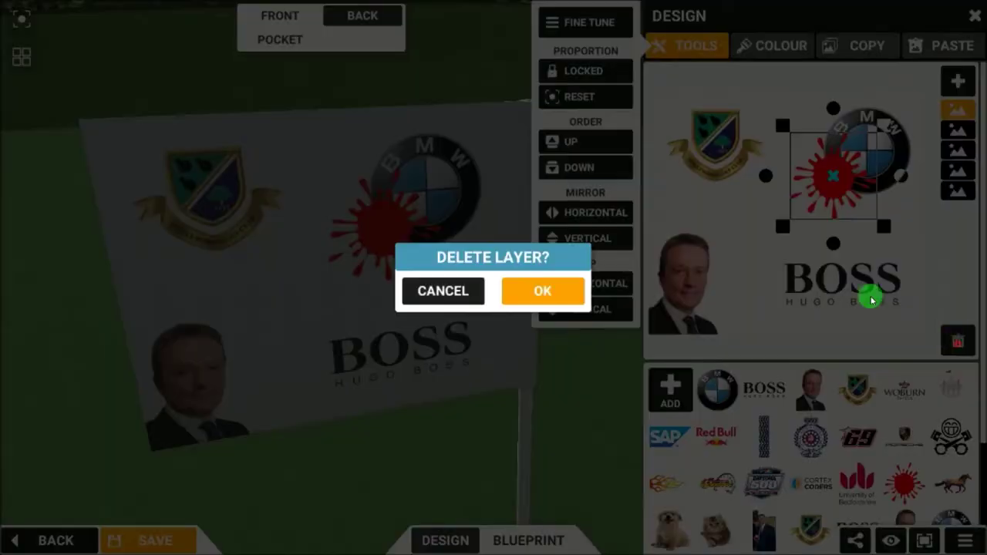
{"action": "left_click", "coordinate": [543, 291]}
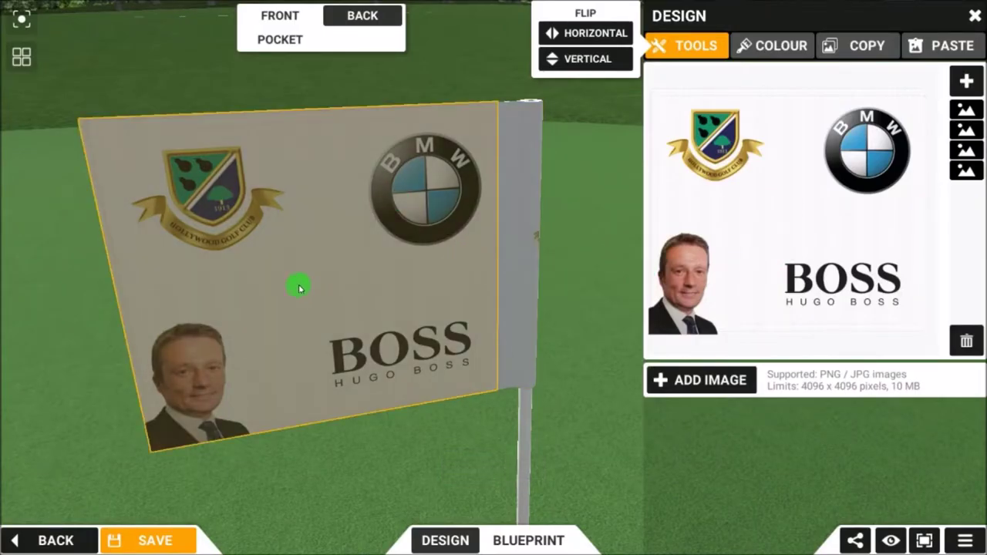
Switch to the front panel and examine its design from different angles around the flag.
{"action": "left_click", "coordinate": [276, 17]}
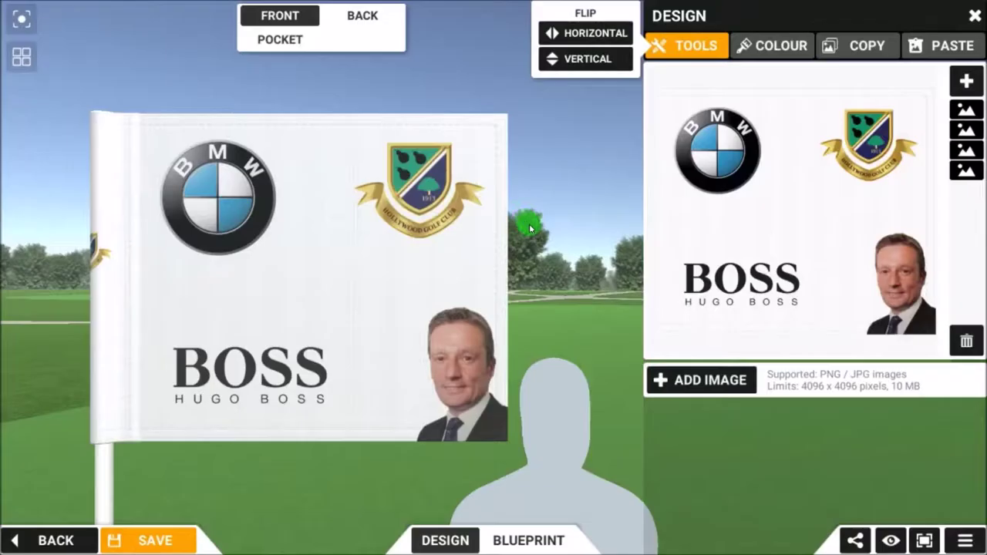
{"action": "mouse_move", "coordinate": [458, 255]}
{"action": "left_mouse_down"}
{"action": "mouse_move", "coordinate": [330, 315]}
{"action": "mouse_move", "coordinate": [456, 257]}
{"action": "left_mouse_up"}
{"action": "left_click", "coordinate": [21, 56]}
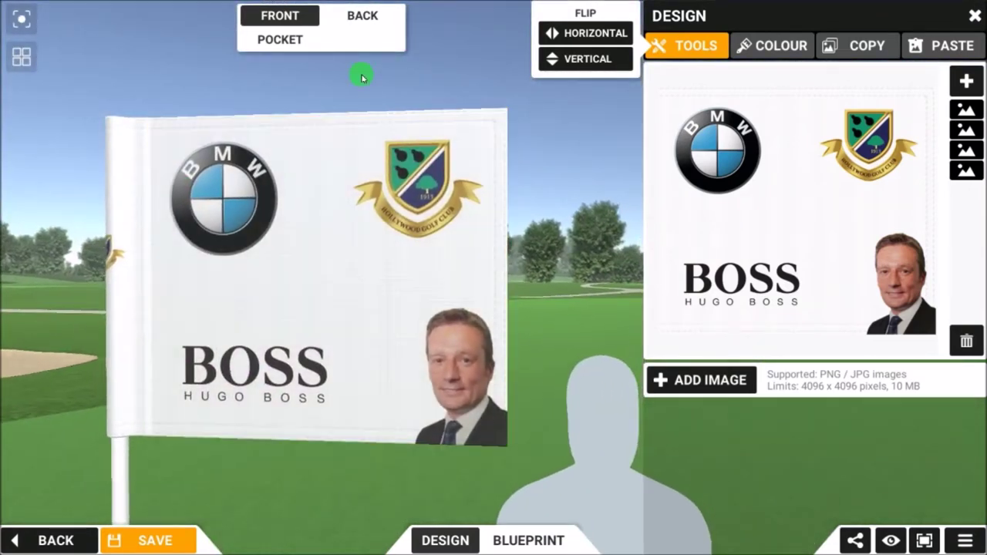
{"action": "left_click_drag", "start_coordinate": [339, 193], "coordinate": [557, 202]}
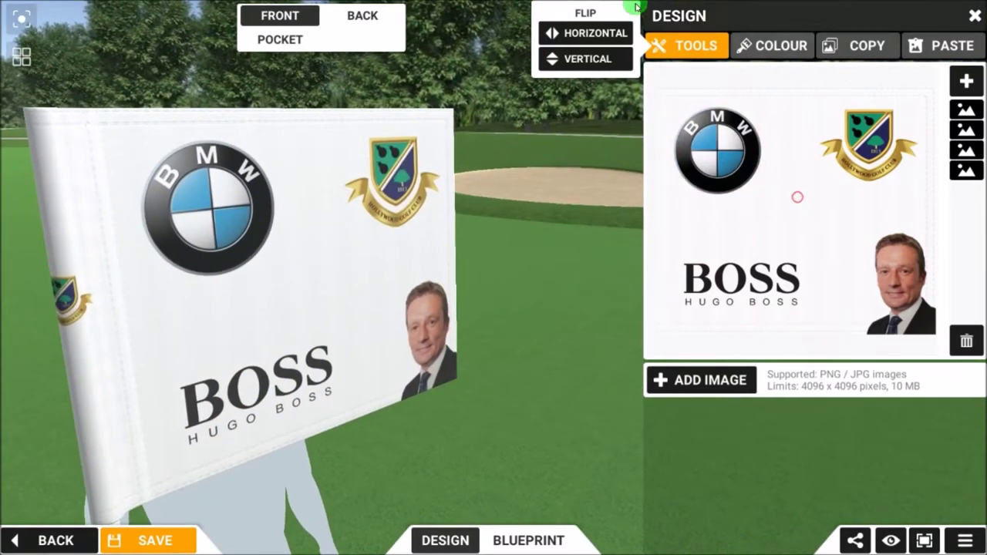
Try navy blue, lime green, bright red, PMS Rhod. Red C and mauve as the front panel's background colour, and return it to white.
{"action": "left_click", "coordinate": [696, 47]}
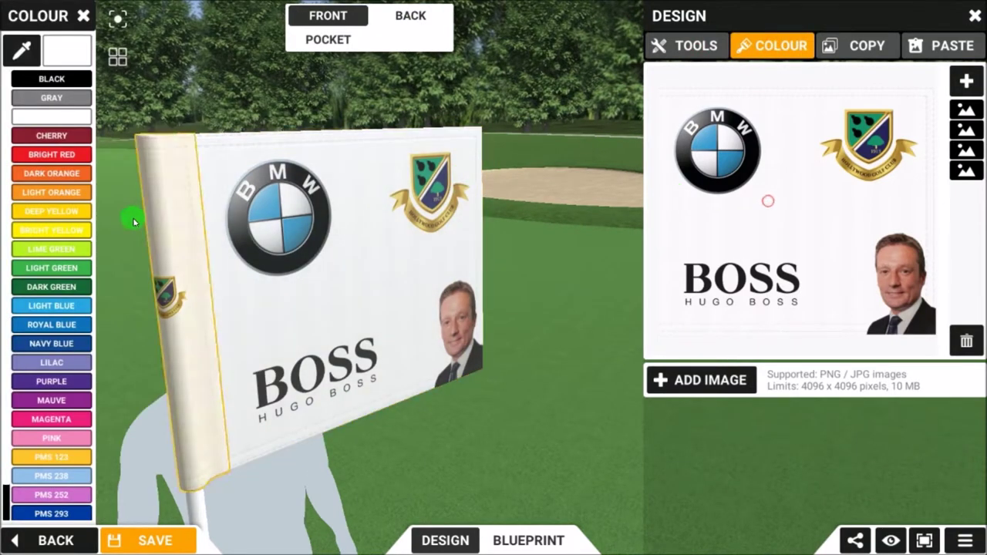
{"action": "left_click", "coordinate": [51, 343]}
{"action": "left_click", "coordinate": [52, 249]}
{"action": "left_click", "coordinate": [66, 156]}
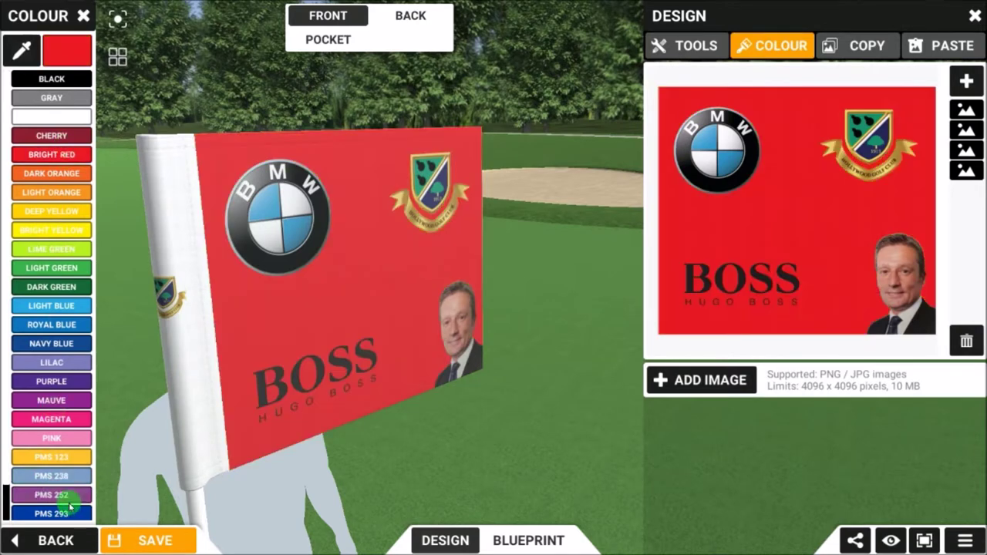
{"action": "scroll", "coordinate": [62, 455], "scroll_direction": "down", "scroll_amount": 2}
{"action": "left_click", "coordinate": [64, 513]}
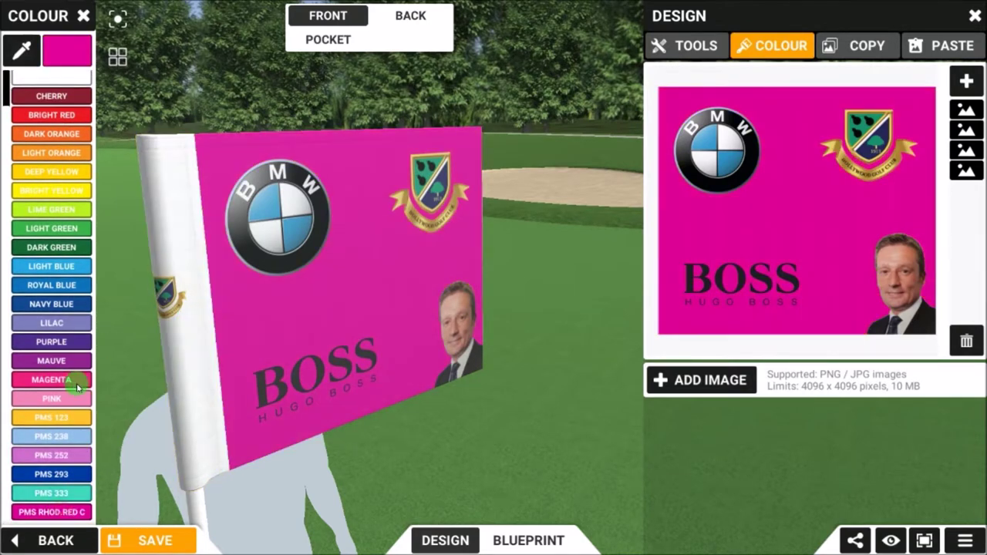
{"action": "left_click", "coordinate": [68, 362]}
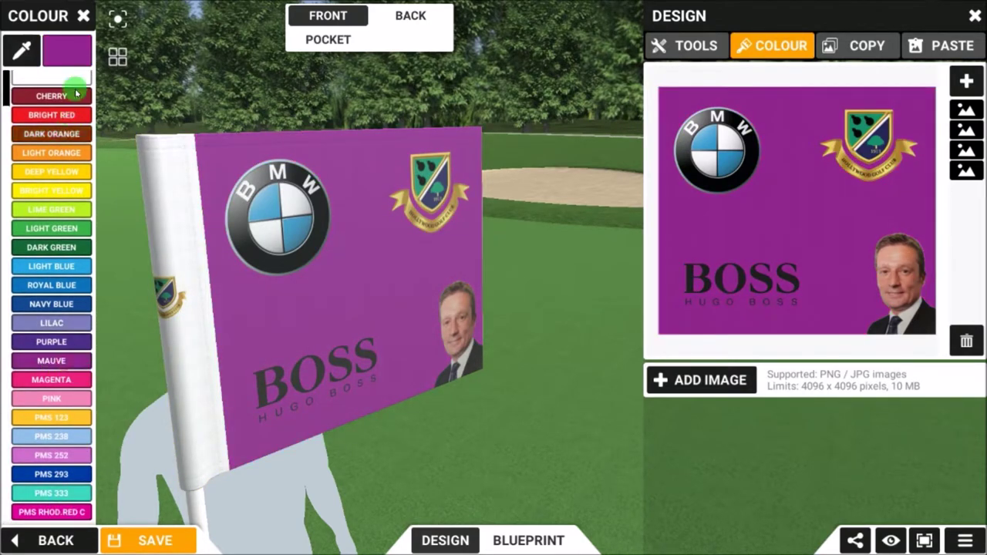
{"action": "scroll", "coordinate": [69, 116], "scroll_direction": "up", "scroll_amount": 2}
{"action": "left_click", "coordinate": [56, 116]}
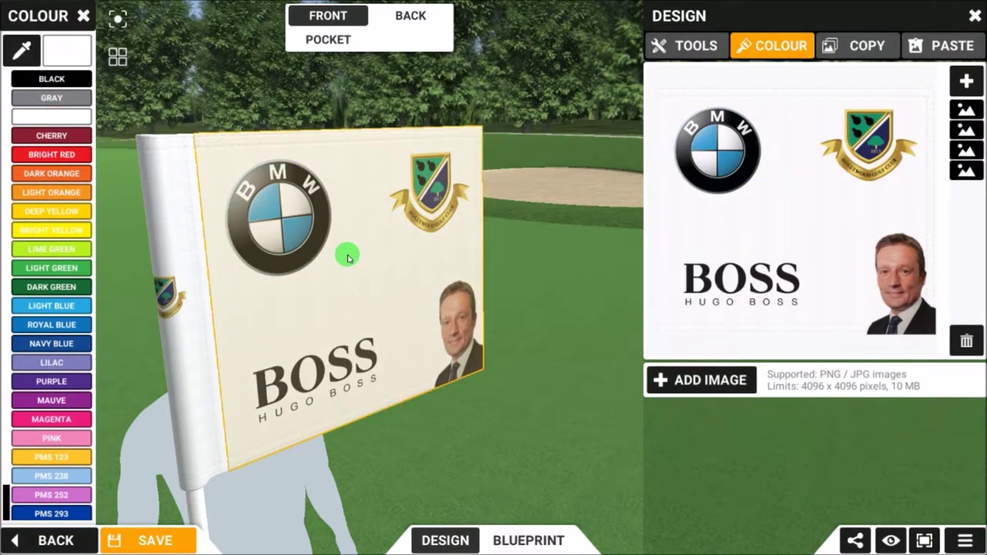
Switch to the pocket panel, enlarge its club crest around the centre, and check how it wraps the tube.
{"action": "left_click", "coordinate": [182, 239]}
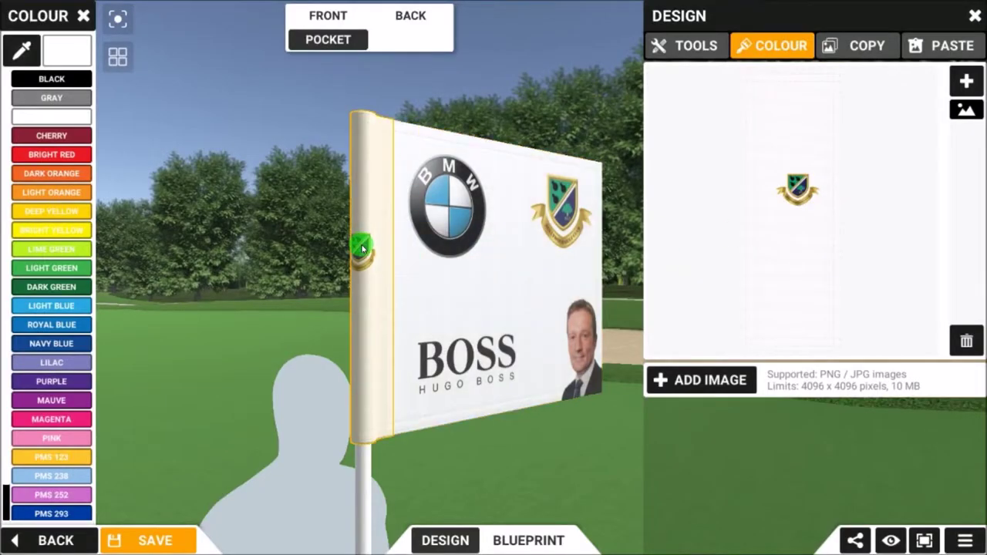
{"action": "left_click", "coordinate": [362, 247]}
{"action": "left_click", "coordinate": [798, 188]}
{"action": "left_click_drag", "start_coordinate": [771, 217], "coordinate": [749, 229]}
{"action": "left_click_drag", "start_coordinate": [408, 254], "coordinate": [360, 302]}
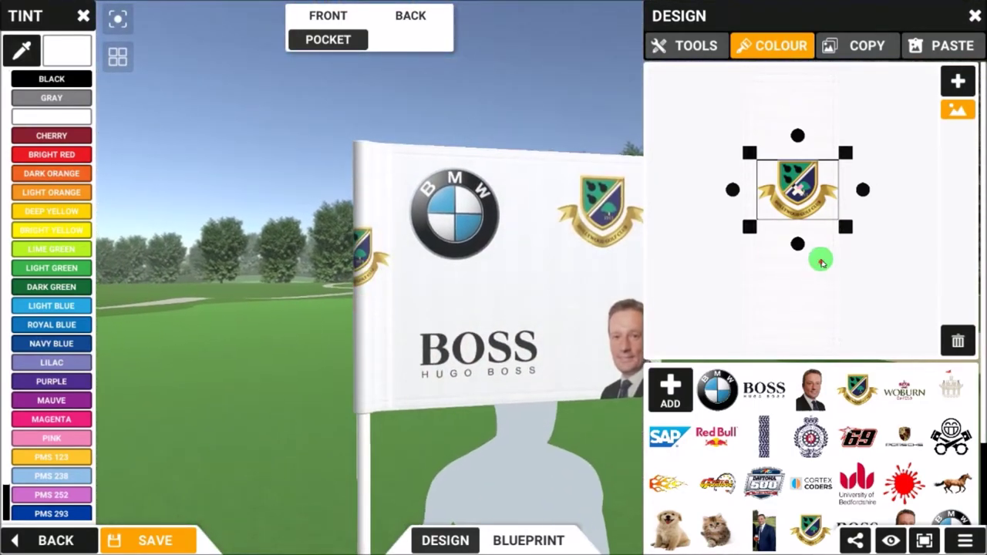
{"action": "left_click", "coordinate": [801, 212]}
{"action": "left_click_drag", "start_coordinate": [566, 312], "coordinate": [385, 304]}
{"action": "left_click_drag", "start_coordinate": [828, 258], "coordinate": [804, 209]}
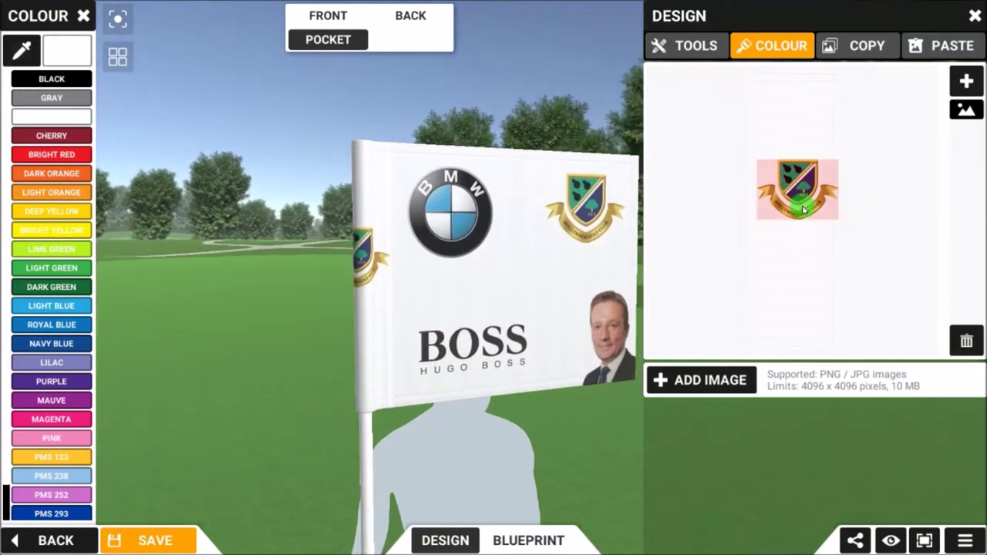
Replace the pocket's crest with the image file Captain (1), uploaded from the Client Logo Files Various folder.
{"action": "left_click", "coordinate": [785, 210]}
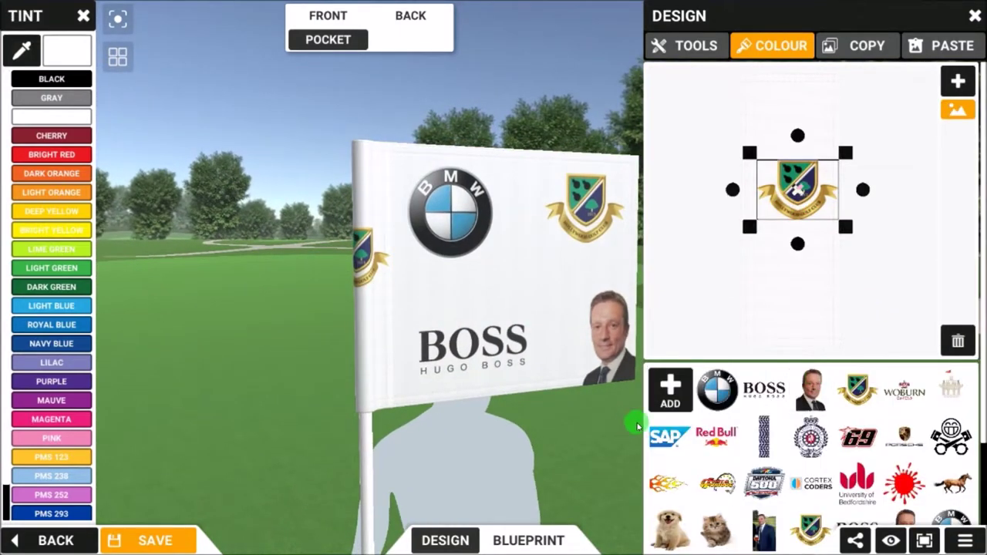
{"action": "left_click", "coordinate": [667, 403]}
{"action": "left_click_drag", "start_coordinate": [298, 78], "coordinate": [298, 101]}
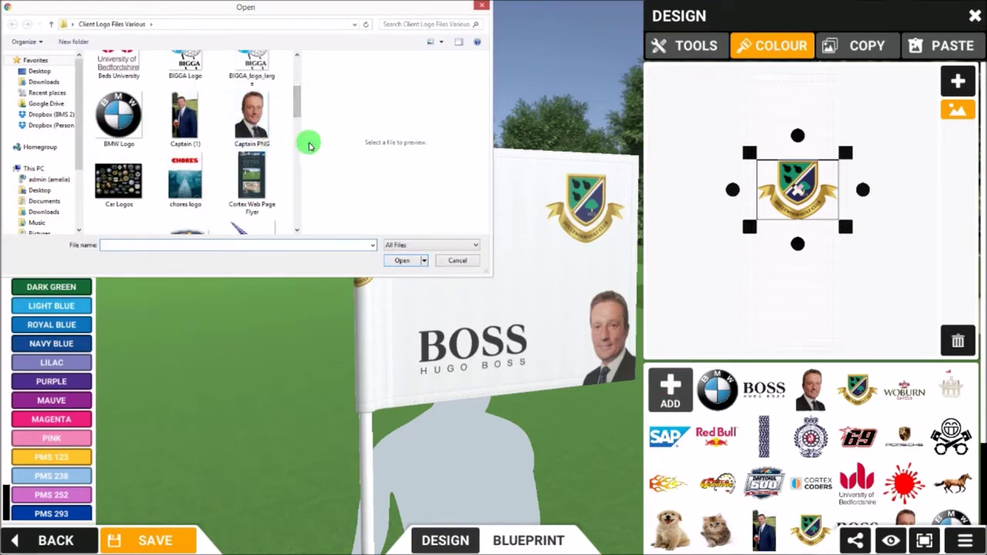
{"action": "left_click", "coordinate": [192, 118]}
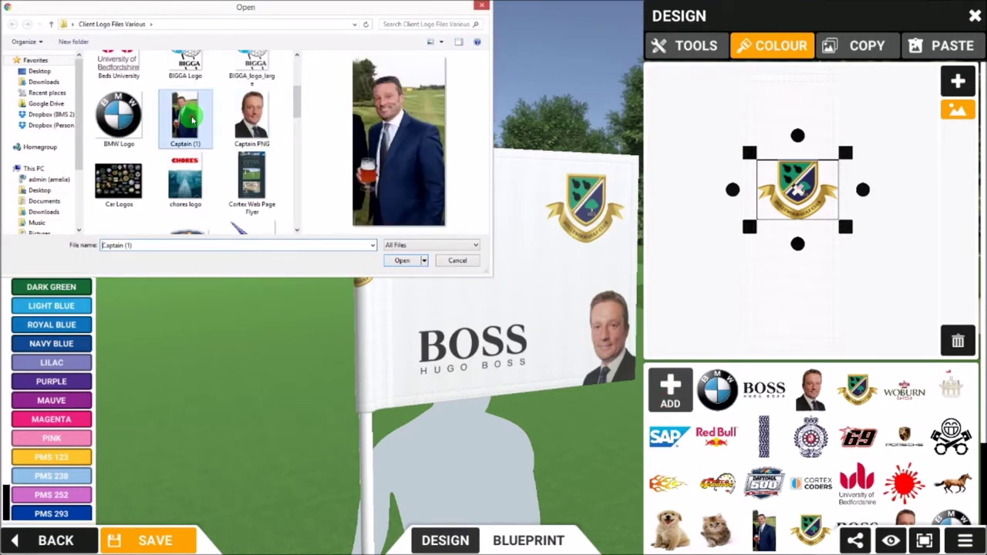
{"action": "left_click", "coordinate": [406, 261]}
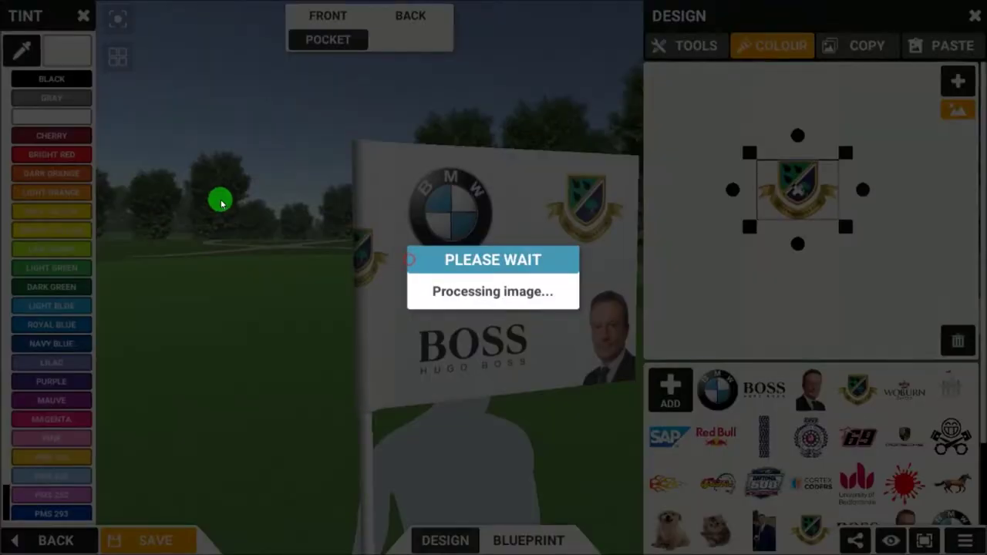
Enlarge and reposition the captain photo until it covers the full width and nearly the full height of the pocket panel.
{"action": "mouse_move", "coordinate": [791, 235]}
{"action": "left_mouse_down"}
{"action": "mouse_move", "coordinate": [830, 271]}
{"action": "mouse_move", "coordinate": [655, 271]}
{"action": "mouse_move", "coordinate": [781, 235]}
{"action": "left_mouse_up"}
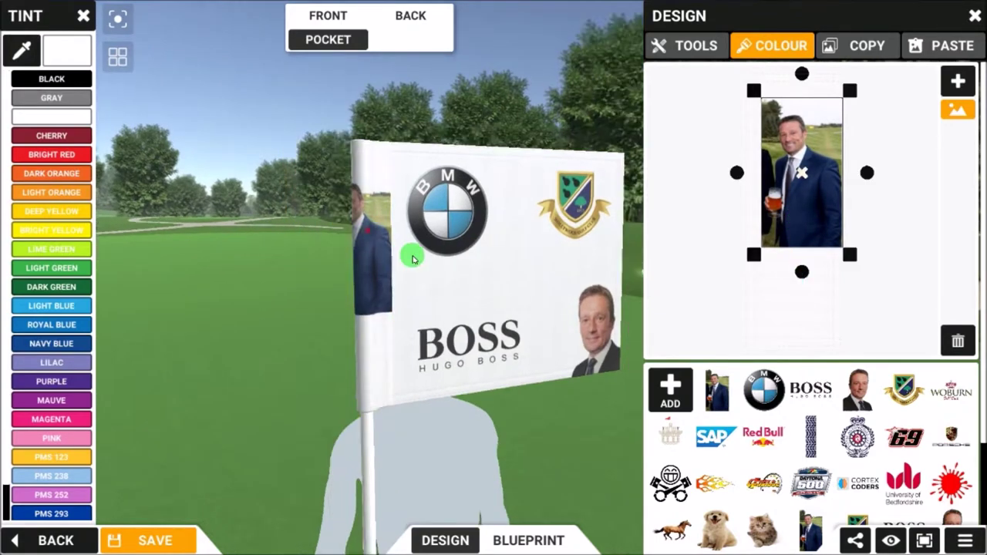
{"action": "left_click_drag", "start_coordinate": [830, 229], "coordinate": [821, 206]}
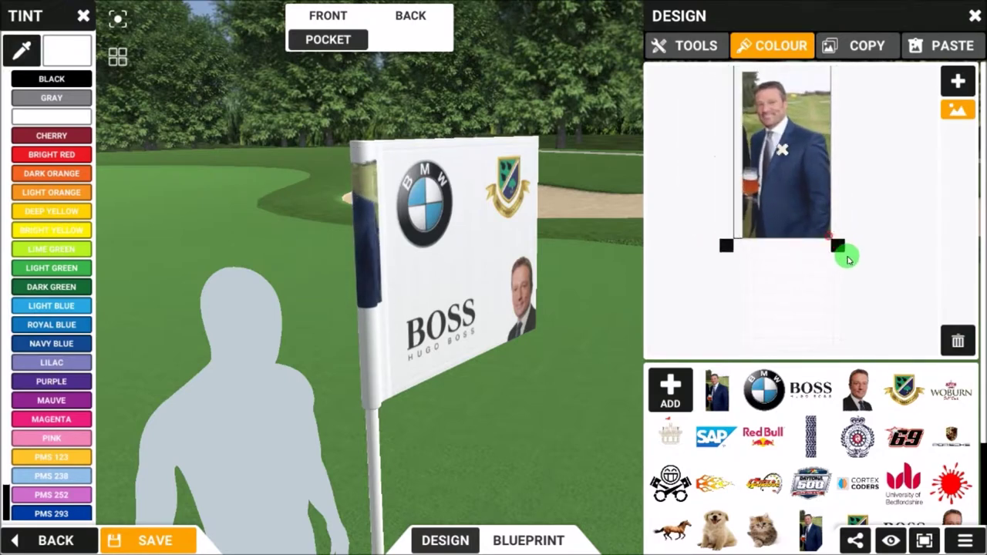
{"action": "left_click_drag", "start_coordinate": [804, 288], "coordinate": [804, 316]}
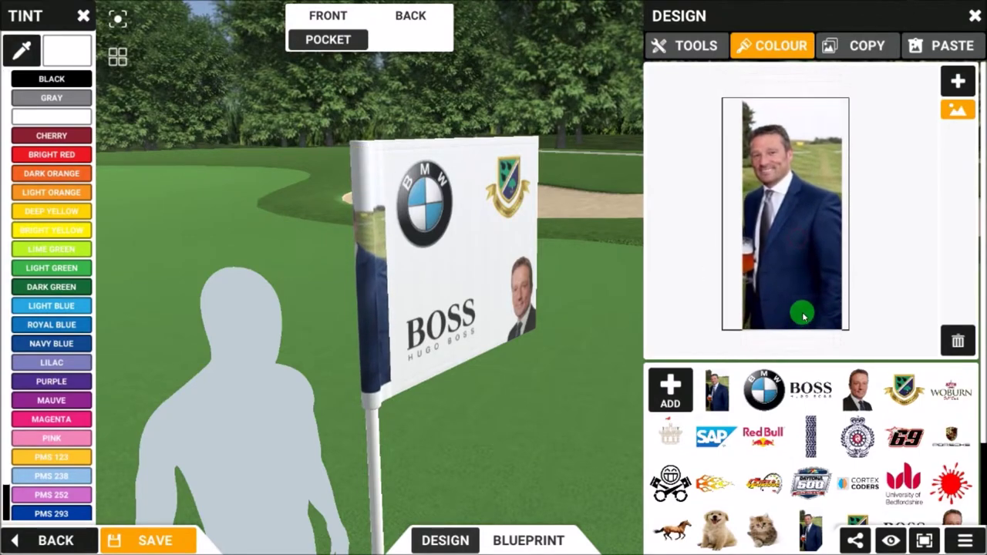
{"action": "left_click_drag", "start_coordinate": [368, 372], "coordinate": [293, 370]}
{"action": "left_click_drag", "start_coordinate": [855, 113], "coordinate": [845, 91]}
{"action": "left_click_drag", "start_coordinate": [406, 260], "coordinate": [482, 347]}
{"action": "left_click", "coordinate": [370, 260]}
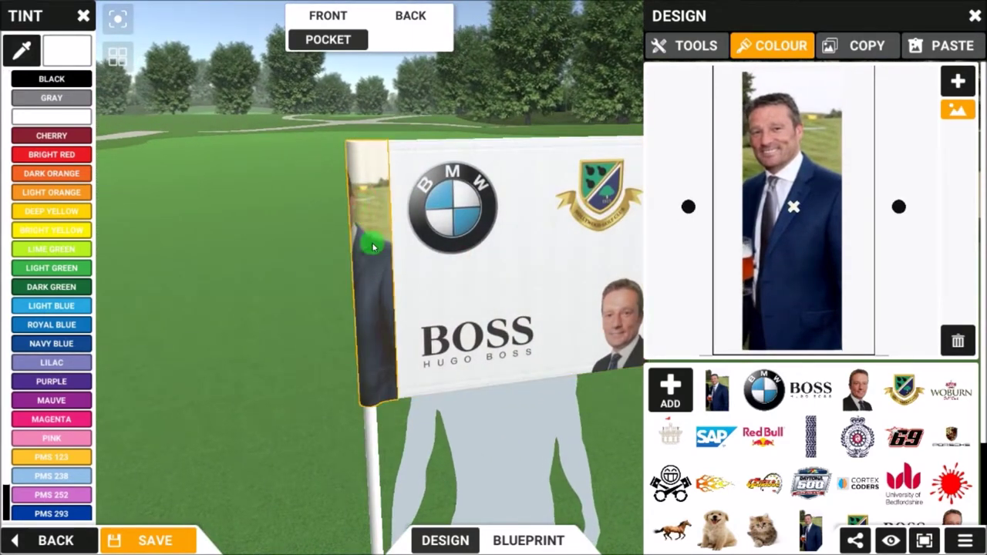
Mirror the pocket's captain photo horizontally and nudge it slightly to position the face around the tube.
{"action": "left_click", "coordinate": [690, 44]}
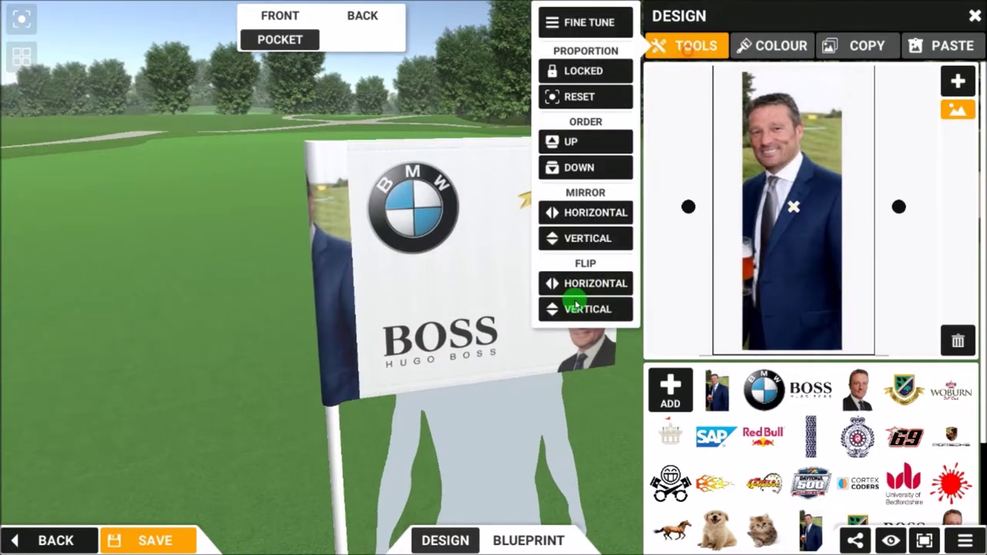
{"action": "left_click", "coordinate": [591, 285]}
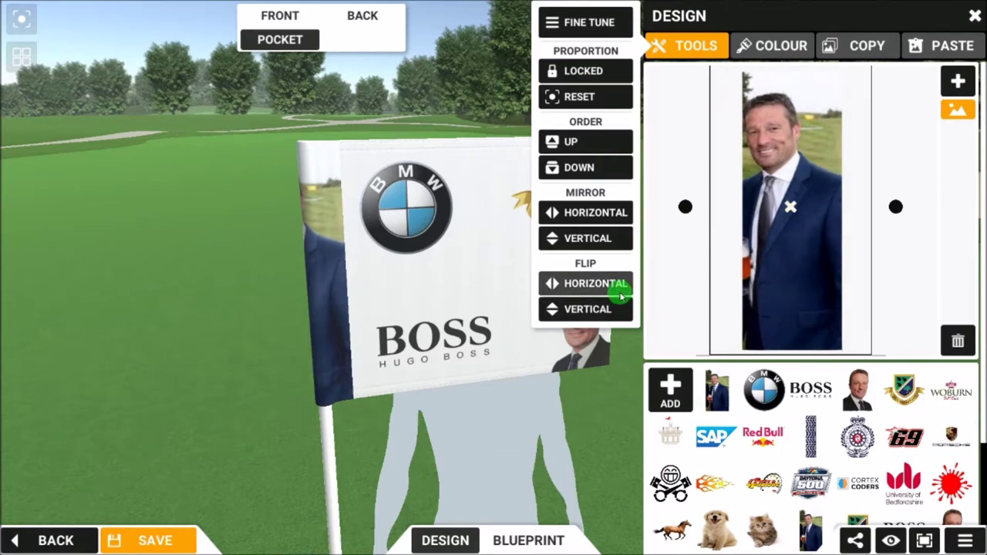
{"action": "left_click", "coordinate": [594, 214]}
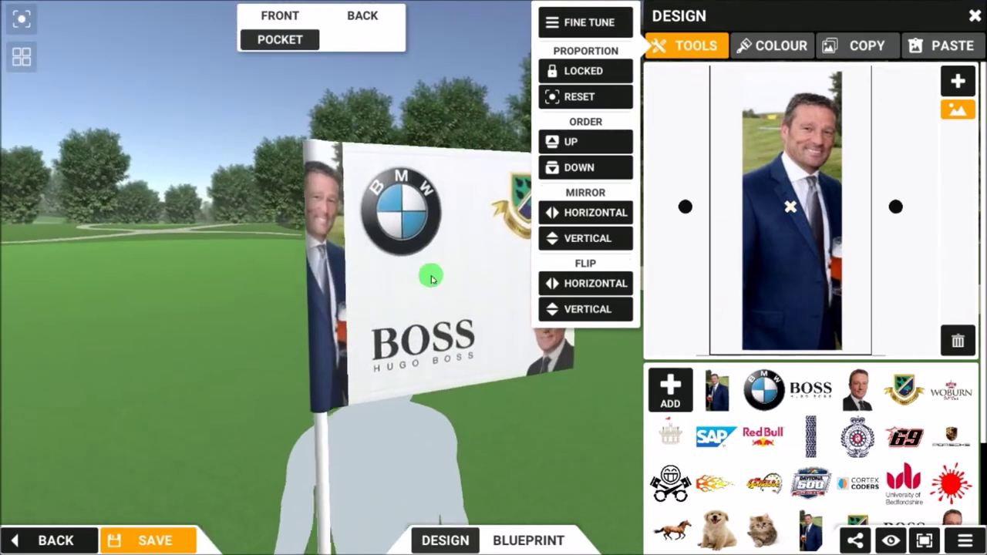
{"action": "mouse_move", "coordinate": [776, 242]}
{"action": "left_mouse_down"}
{"action": "mouse_move", "coordinate": [756, 248]}
{"action": "mouse_move", "coordinate": [771, 247]}
{"action": "left_mouse_up"}
{"action": "left_click_drag", "start_coordinate": [489, 304], "coordinate": [231, 258]}
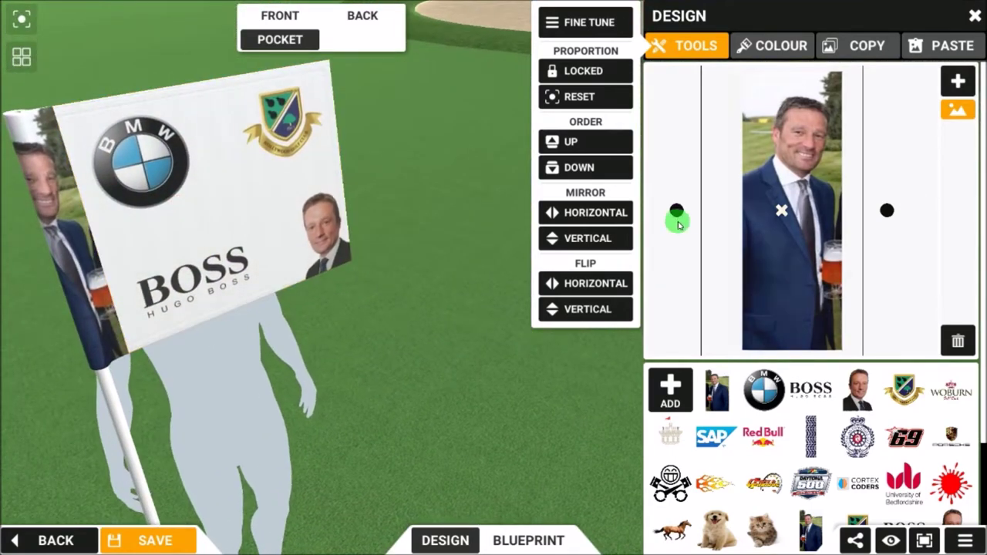
{"action": "left_click_drag", "start_coordinate": [235, 242], "coordinate": [224, 478]}
{"action": "left_click_drag", "start_coordinate": [420, 279], "coordinate": [463, 231]}
Return from the design editor to the flag configurator and copy a shared link to the design.
{"action": "left_click", "coordinate": [717, 44]}
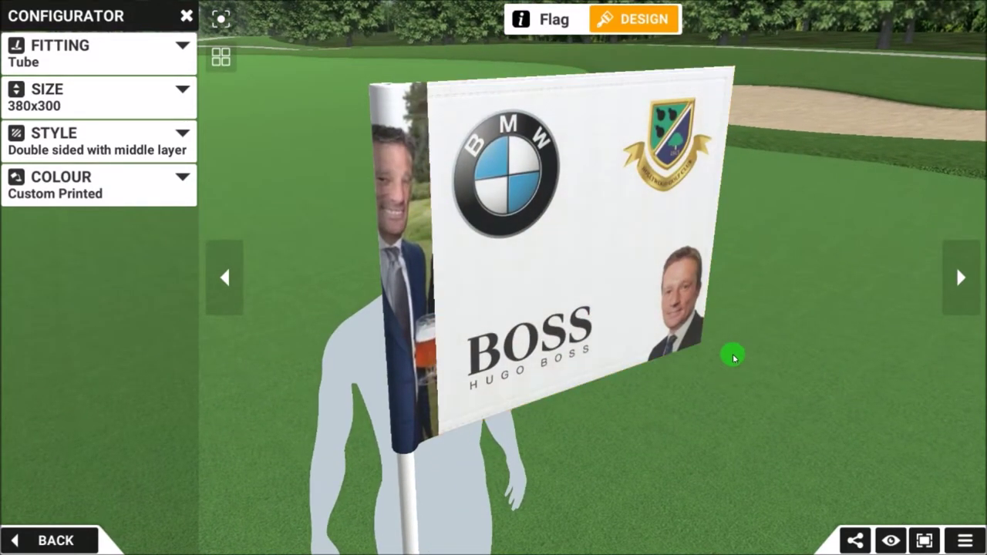
{"action": "left_click", "coordinate": [858, 539]}
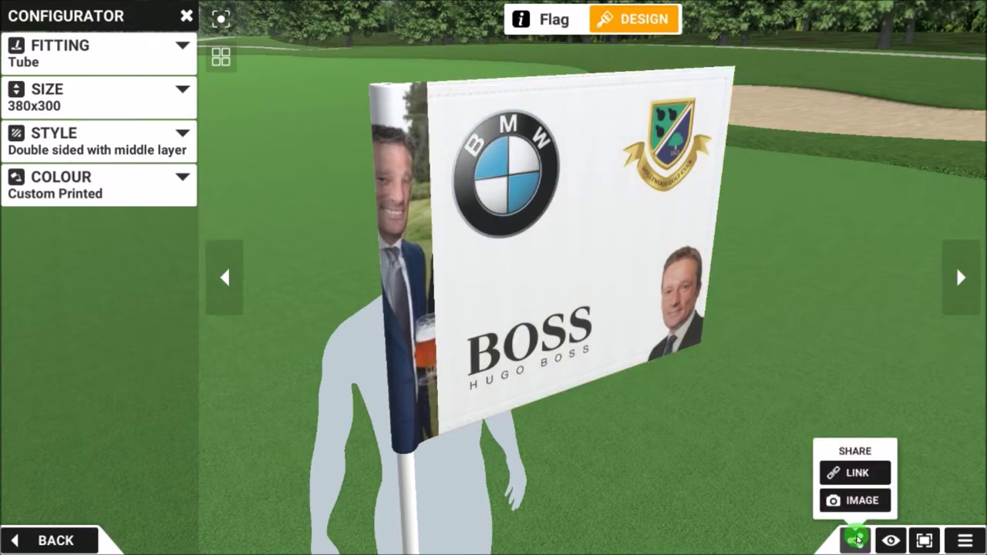
{"action": "left_click", "coordinate": [863, 475]}
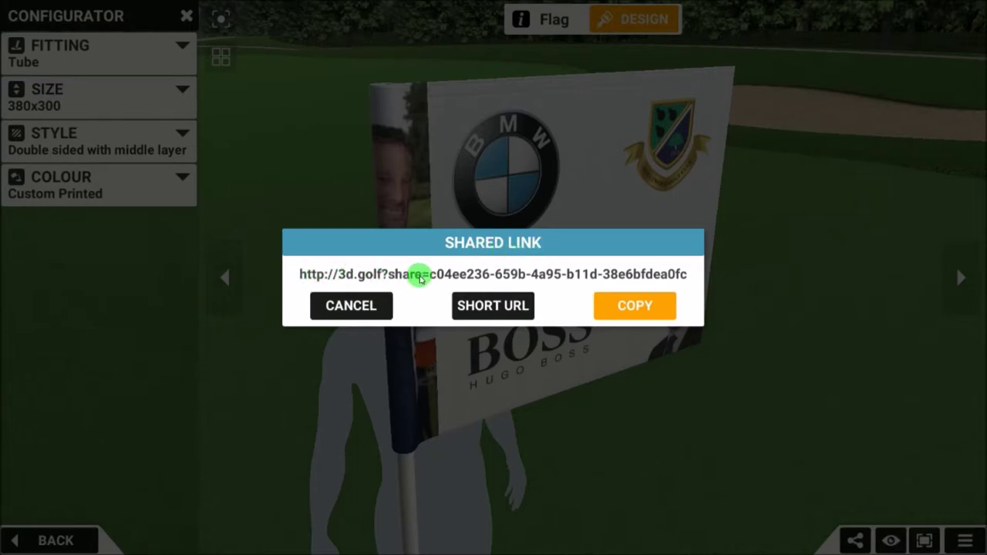
{"action": "left_click", "coordinate": [637, 308]}
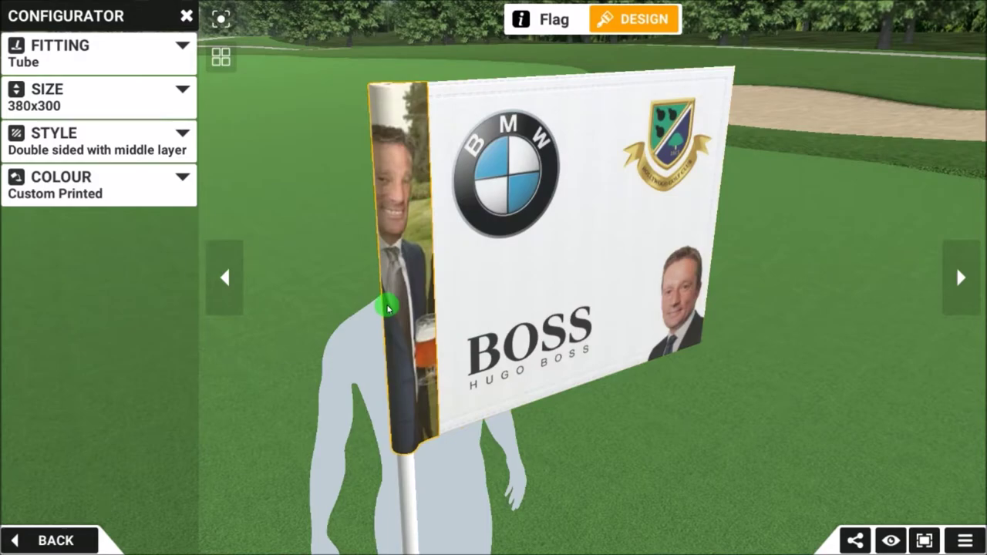
Examine the finished flag from several angles and return to the overview of the flag, pin and holecup.
{"action": "left_click_drag", "start_coordinate": [638, 207], "coordinate": [557, 432]}
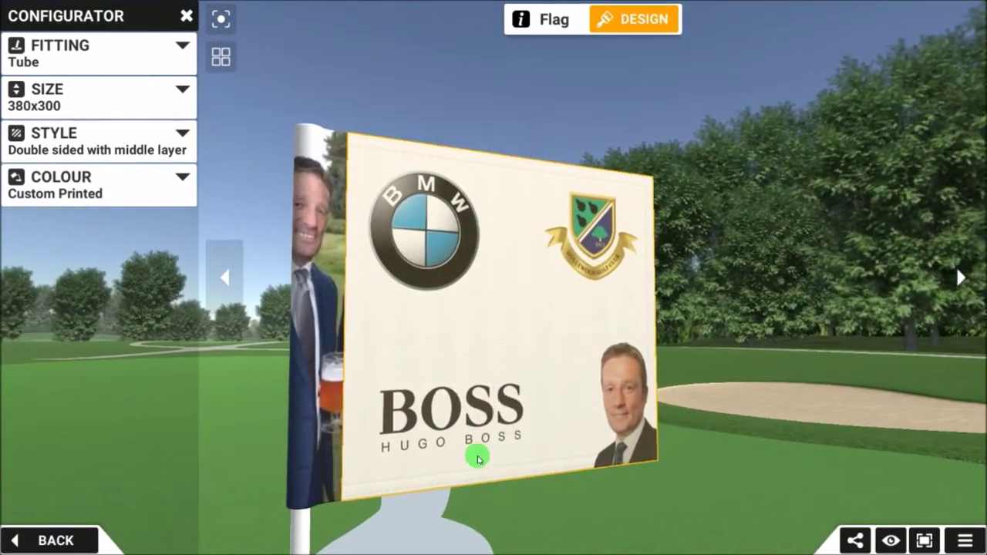
{"action": "left_click_drag", "start_coordinate": [381, 273], "coordinate": [429, 276]}
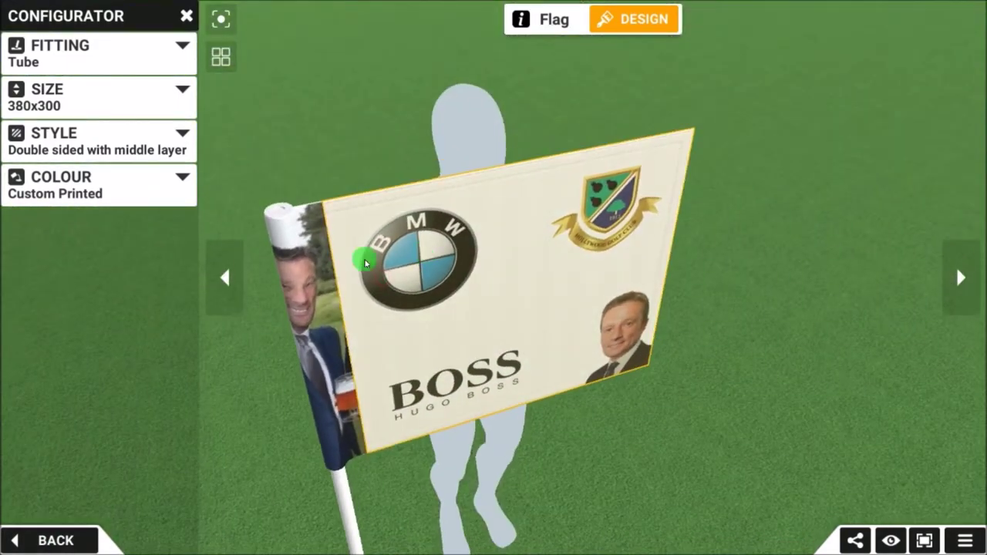
{"action": "left_click_drag", "start_coordinate": [459, 321], "coordinate": [364, 407]}
{"action": "left_click", "coordinate": [28, 546]}
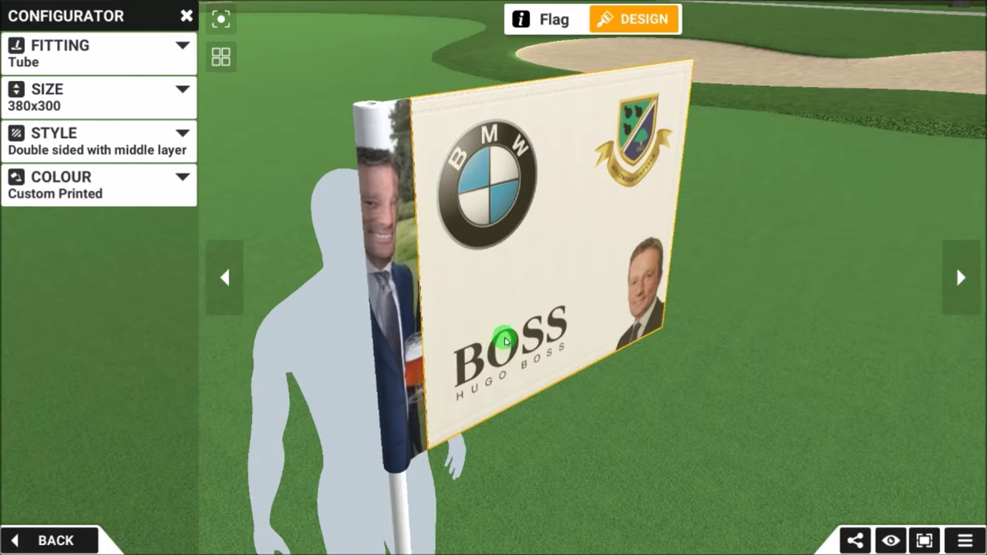
{"action": "left_click", "coordinate": [91, 546]}
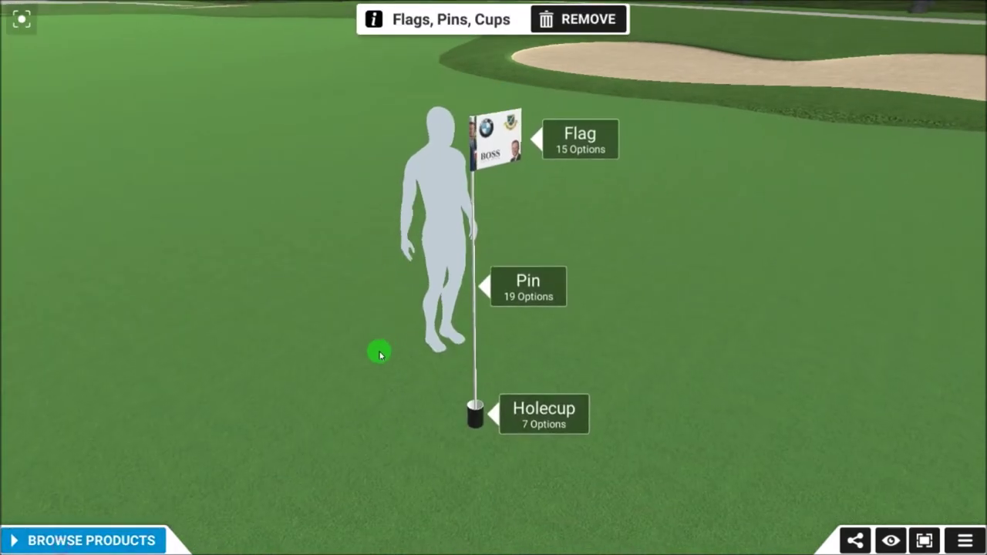
Set the pin's stick style to 4 Stripes and return to the product overview.
{"action": "left_click", "coordinate": [516, 306]}
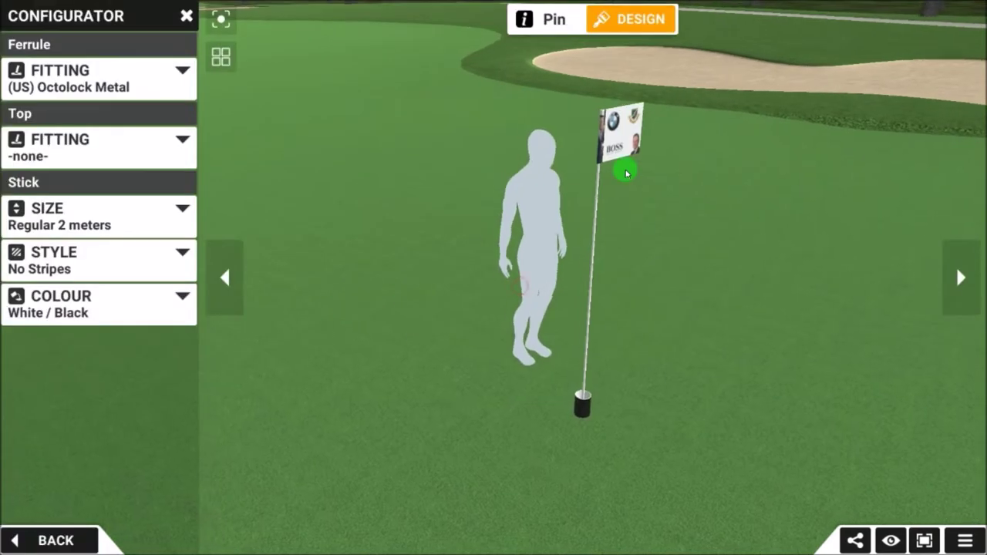
{"action": "left_click", "coordinate": [99, 256]}
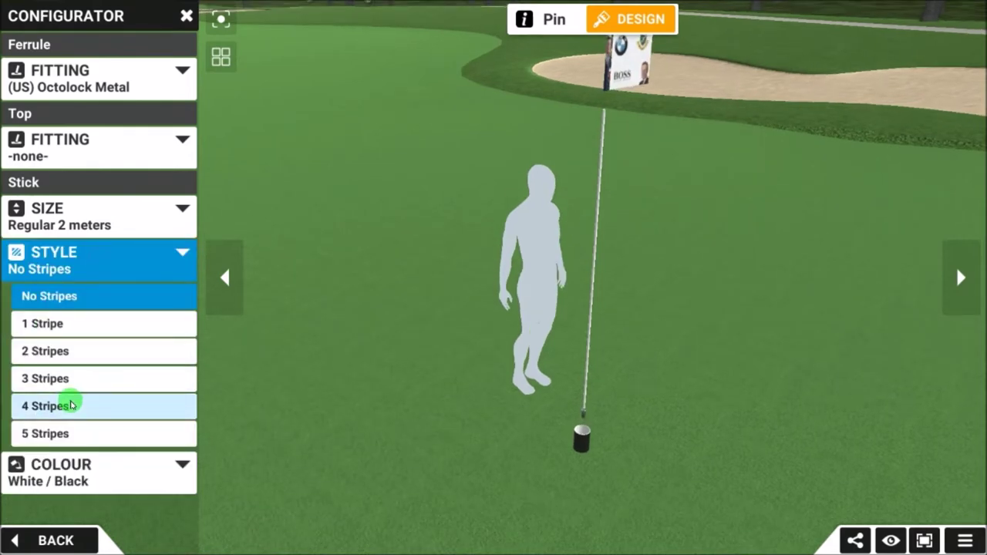
{"action": "left_click", "coordinate": [68, 404]}
{"action": "left_click", "coordinate": [66, 539]}
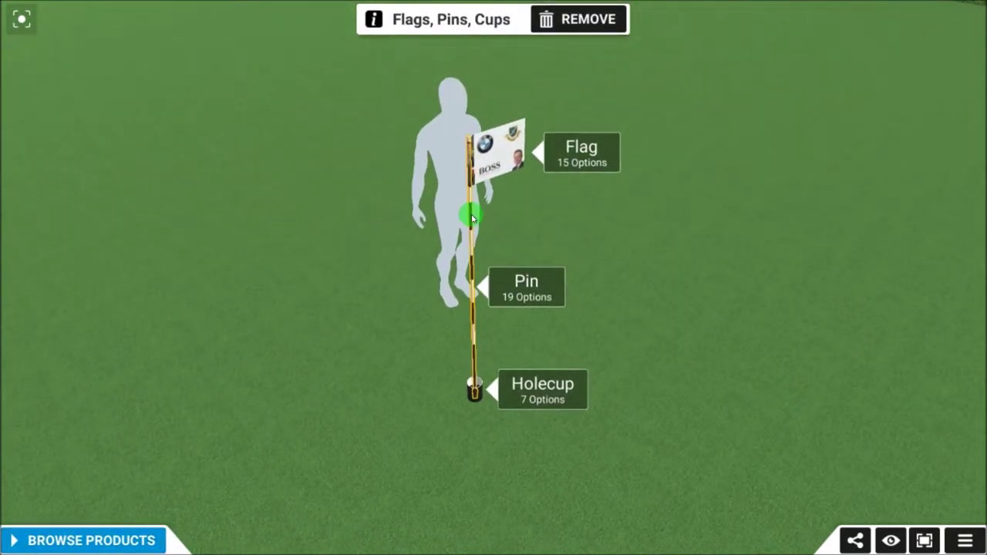
Recolour the pin's stripes, trying navy blue before choosing bright red, and save the customization before returning to the overview.
{"action": "left_click", "coordinate": [473, 219]}
{"action": "left_click", "coordinate": [604, 202]}
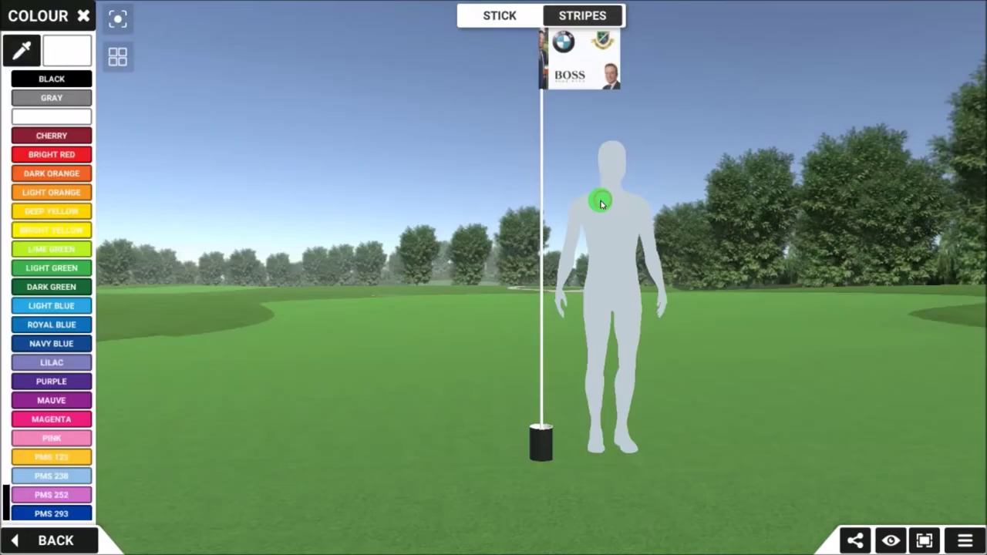
{"action": "left_click", "coordinate": [57, 347]}
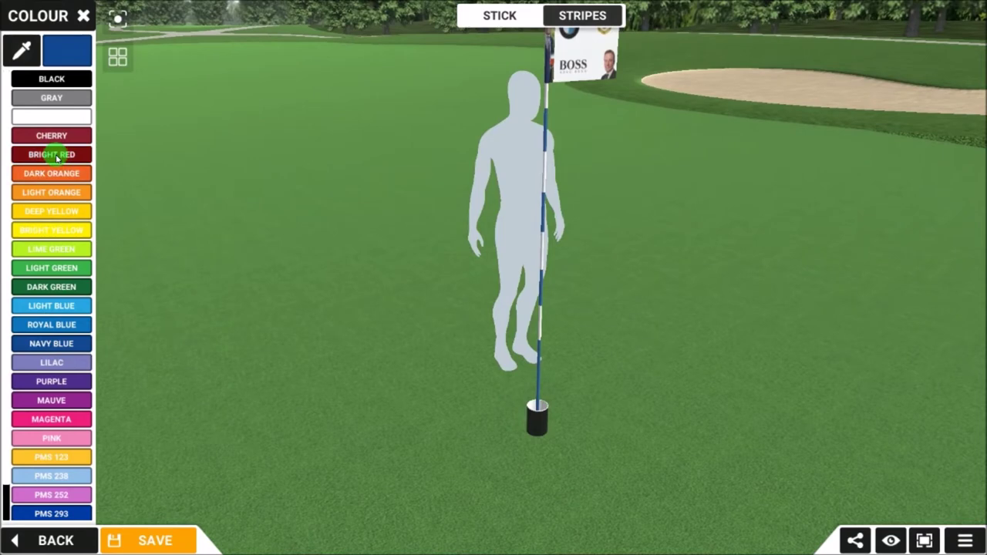
{"action": "left_click", "coordinate": [149, 540]}
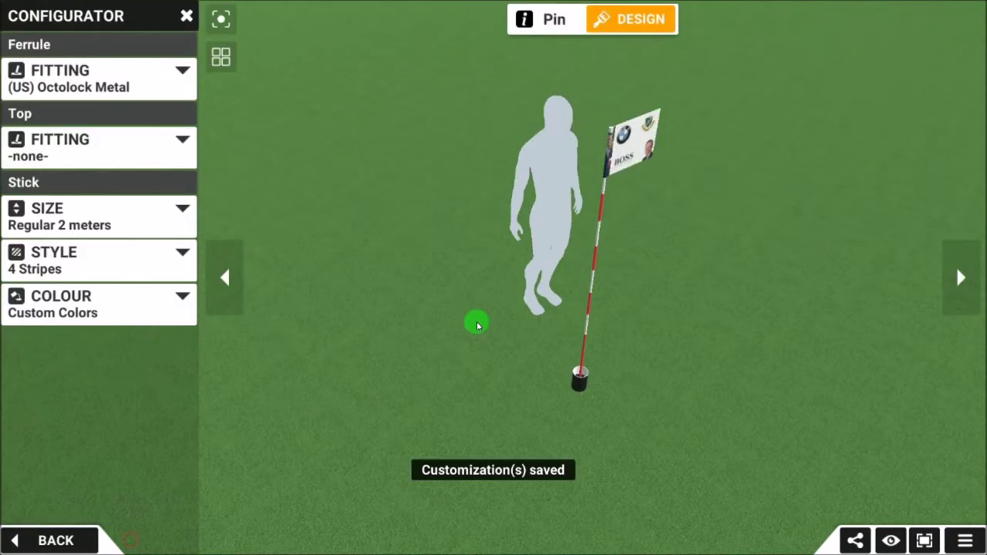
{"action": "left_click", "coordinate": [30, 540]}
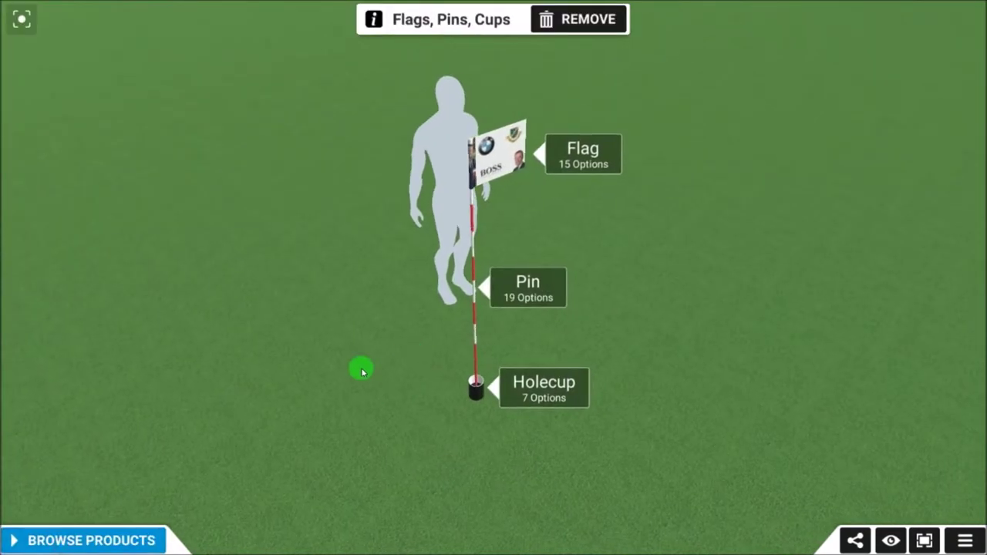
Browse the Outdoor Display products, previewing the Feather Flag, Driving Range Banner and Popup Display.
{"action": "left_click", "coordinate": [111, 538]}
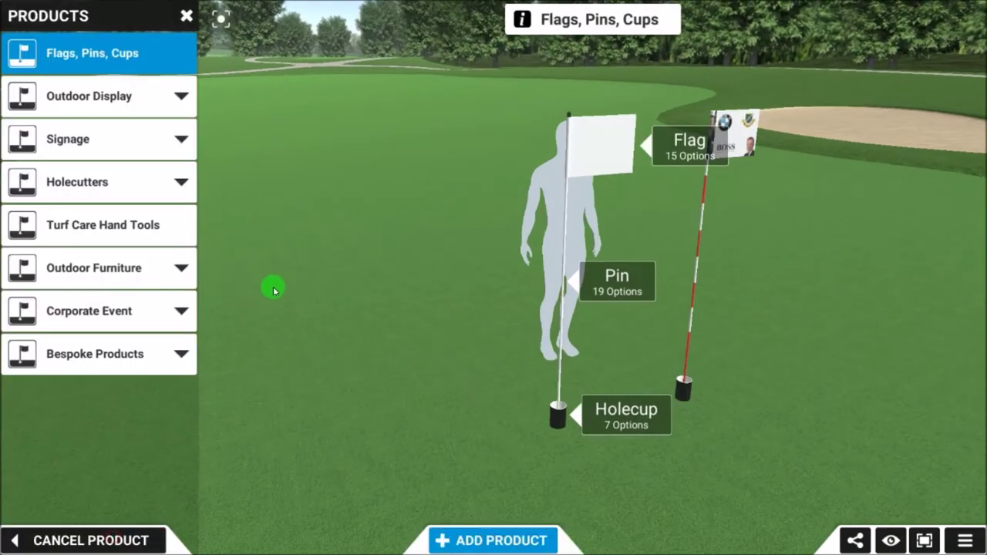
{"action": "left_click", "coordinate": [90, 108]}
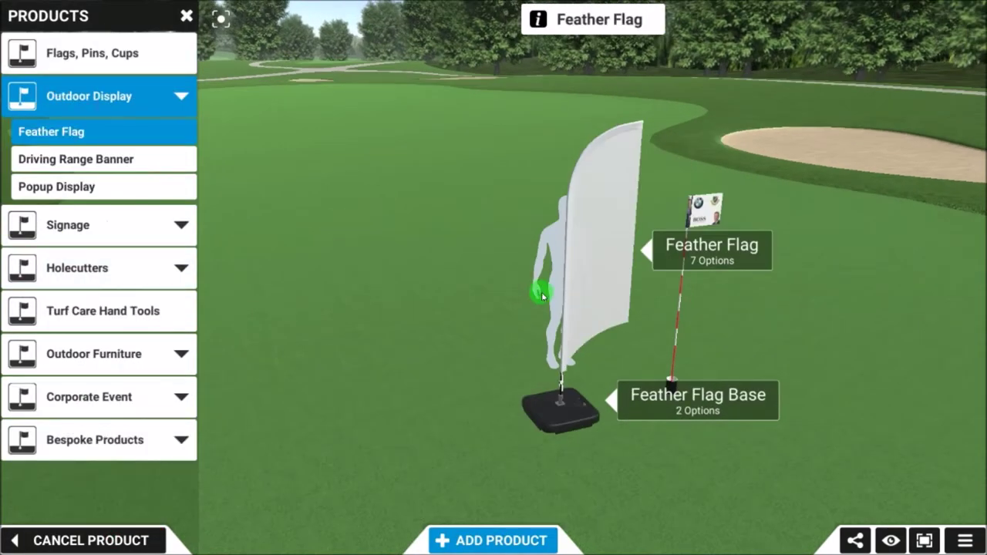
{"action": "left_click", "coordinate": [78, 167]}
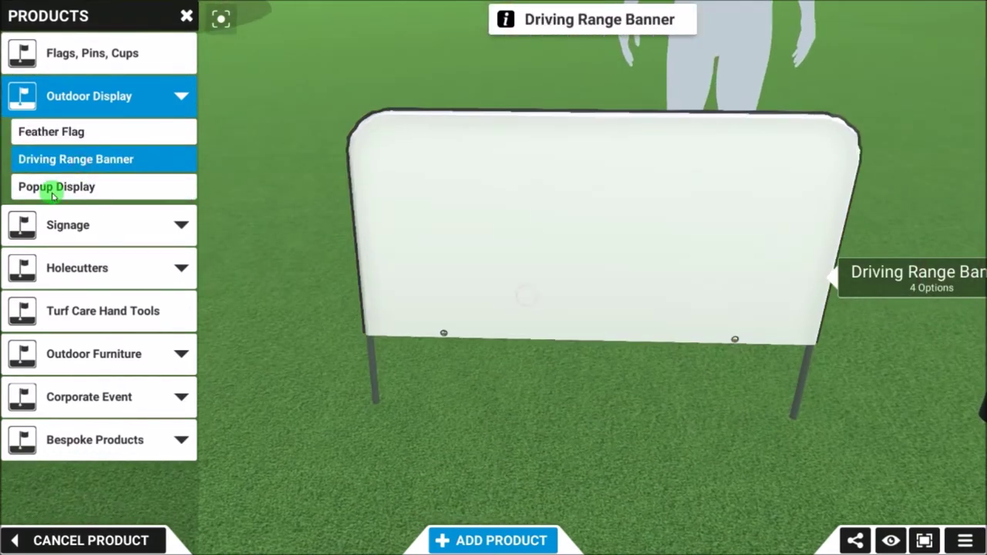
{"action": "left_click", "coordinate": [50, 190]}
{"action": "mouse_move", "coordinate": [535, 253]}
{"action": "left_mouse_down"}
{"action": "mouse_move", "coordinate": [670, 275]}
{"action": "mouse_move", "coordinate": [632, 304]}
{"action": "mouse_move", "coordinate": [425, 240]}
{"action": "mouse_move", "coordinate": [571, 279]}
{"action": "mouse_move", "coordinate": [452, 245]}
{"action": "mouse_move", "coordinate": [341, 236]}
{"action": "mouse_move", "coordinate": [120, 262]}
{"action": "left_mouse_up"}
Add a Tee Marker Round from the Signage products to the scene and open its face in the design editor.
{"action": "left_click", "coordinate": [96, 226]}
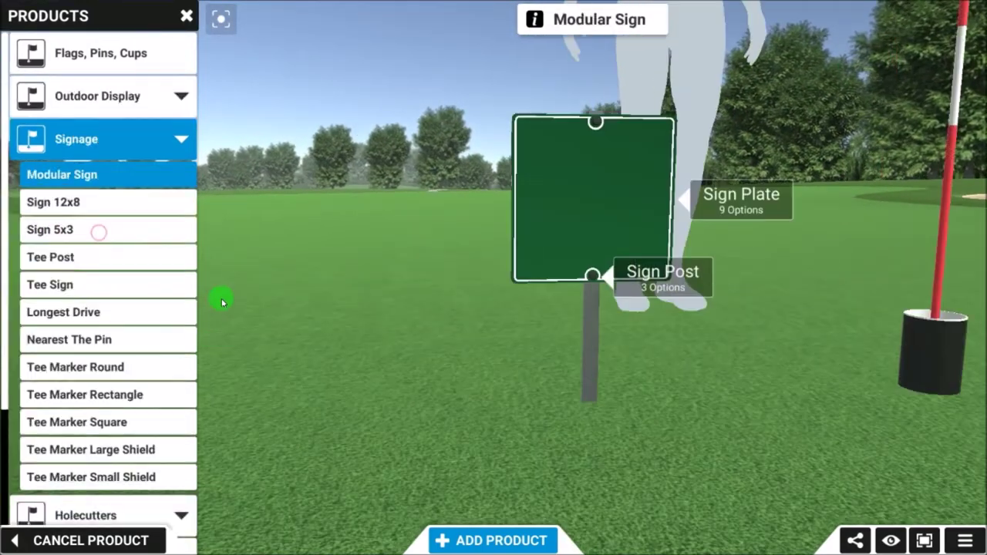
{"action": "left_click", "coordinate": [92, 373]}
{"action": "mouse_move", "coordinate": [478, 376]}
{"action": "left_mouse_down"}
{"action": "mouse_move", "coordinate": [478, 275]}
{"action": "mouse_move", "coordinate": [716, 326]}
{"action": "mouse_move", "coordinate": [691, 320]}
{"action": "left_mouse_up"}
{"action": "left_click", "coordinate": [736, 282]}
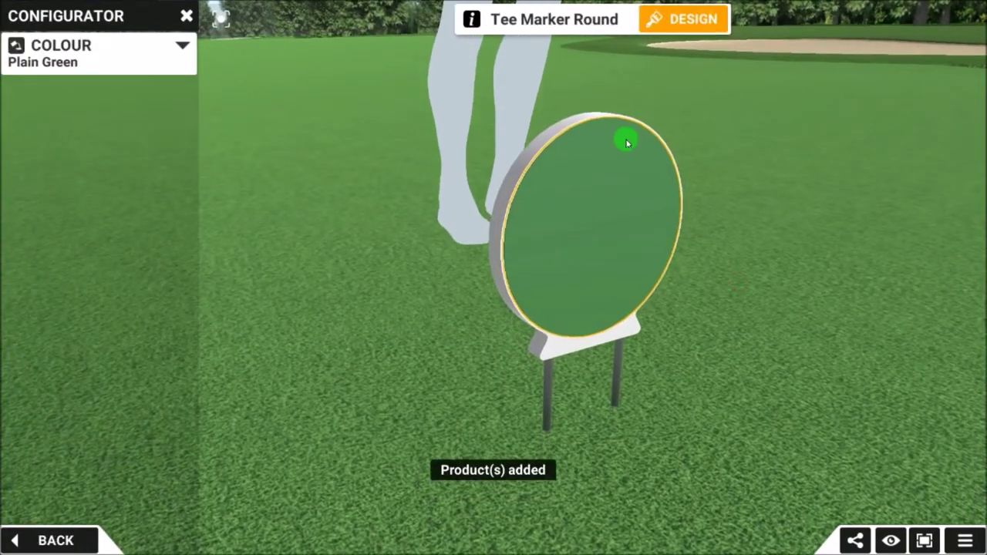
{"action": "left_click", "coordinate": [679, 22]}
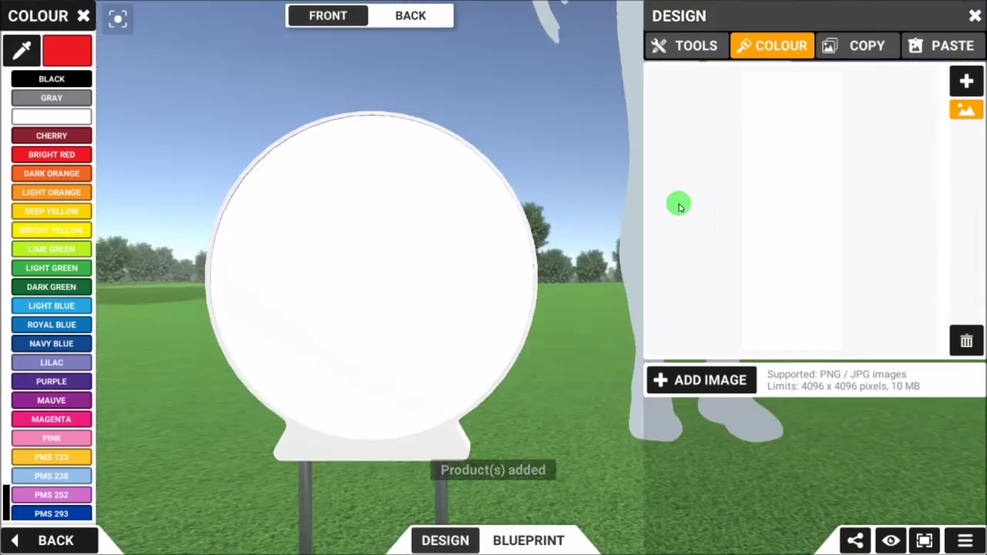
Paste the copied flag design onto the front of the round tee marker and inspect it at an angle.
{"action": "left_click", "coordinate": [892, 99]}
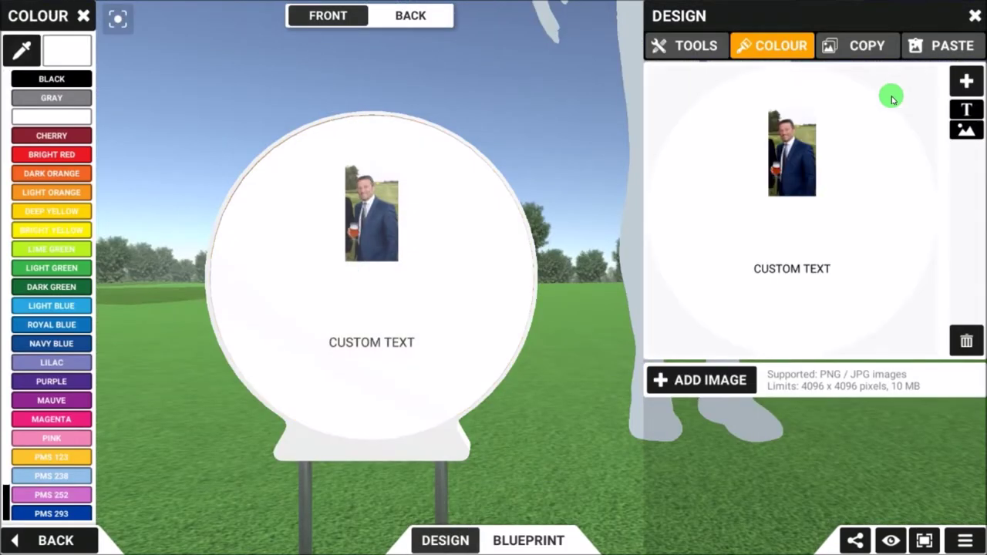
{"action": "left_click", "coordinate": [920, 53]}
{"action": "left_click", "coordinate": [535, 312]}
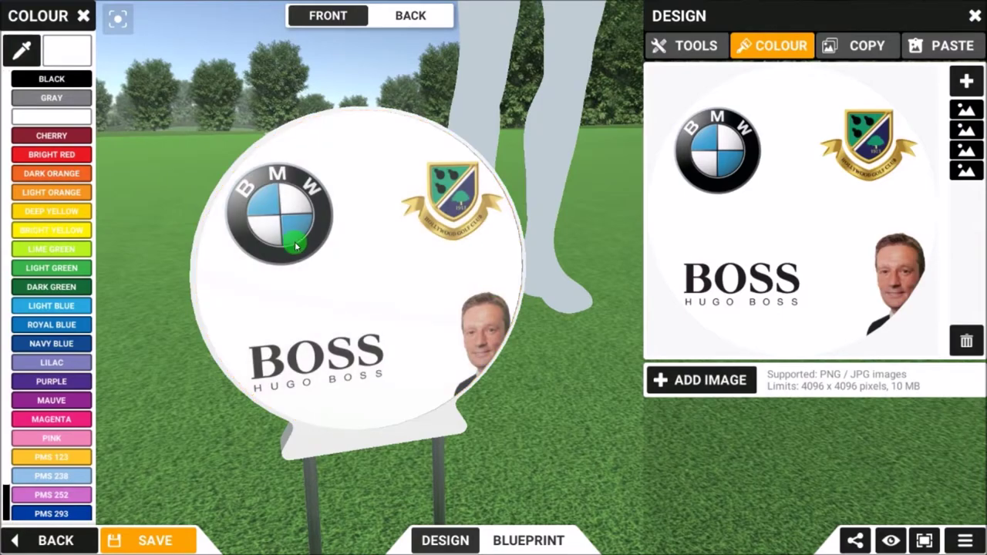
{"action": "left_click", "coordinate": [355, 286]}
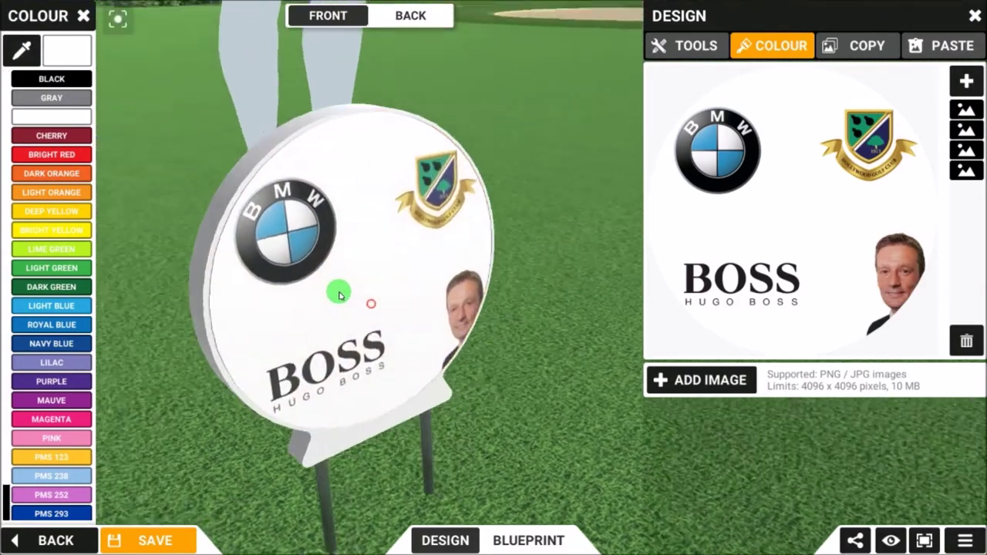
Move the Boss logo slightly up and the portrait photo inward so that both fit on the round front face.
{"action": "left_click", "coordinate": [741, 287]}
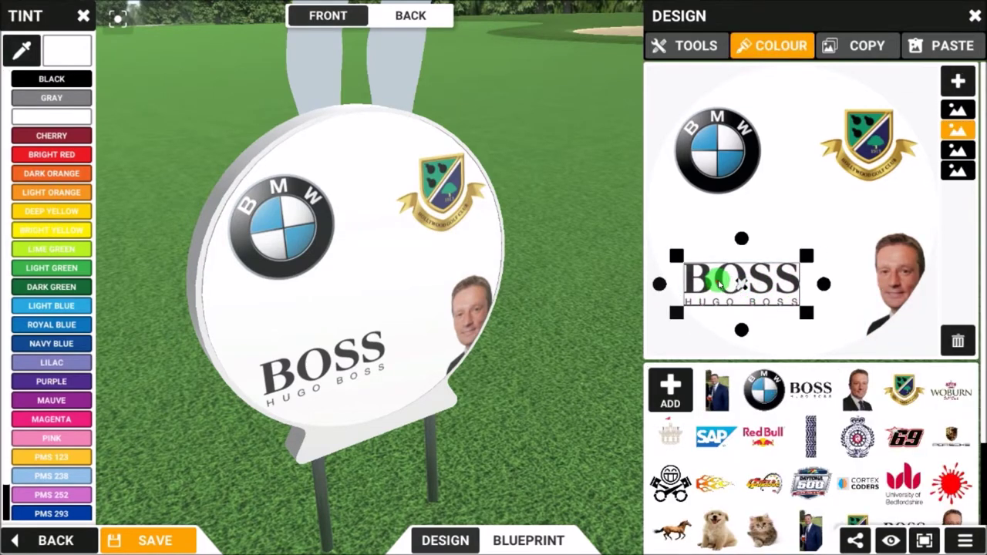
{"action": "left_click_drag", "start_coordinate": [719, 286], "coordinate": [710, 262]}
{"action": "left_click", "coordinate": [883, 277]}
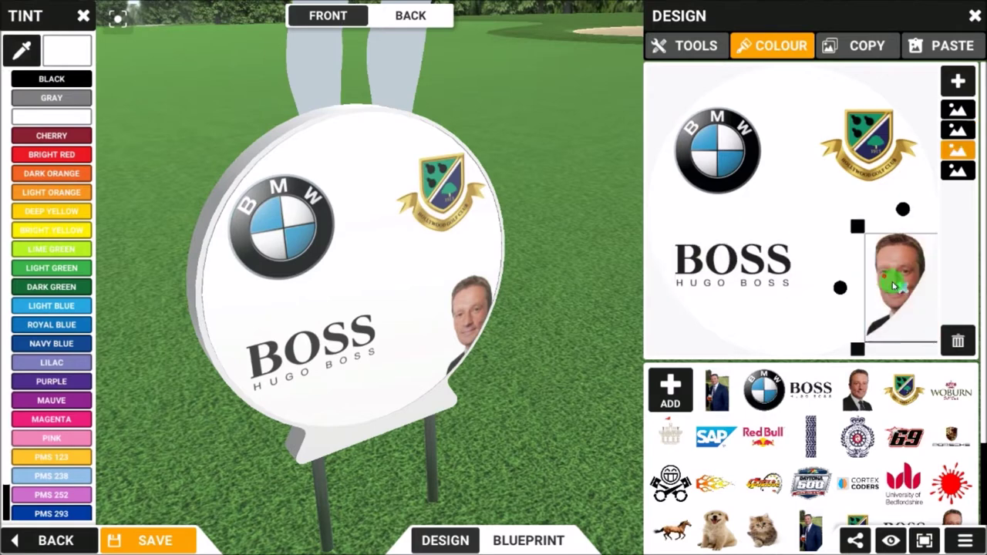
{"action": "left_click_drag", "start_coordinate": [871, 263], "coordinate": [860, 256]}
{"action": "left_click", "coordinate": [731, 287]}
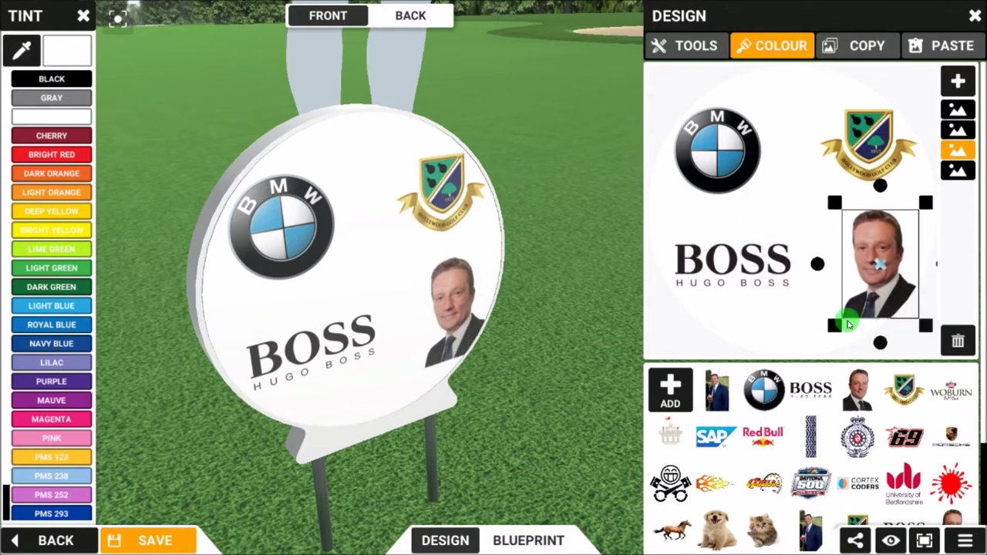
{"action": "left_click_drag", "start_coordinate": [540, 251], "coordinate": [419, 182]}
Delete the portrait, golf club crest and Boss logo layers from the marker's front, keeping only the BMW logo.
{"action": "left_click", "coordinate": [958, 341]}
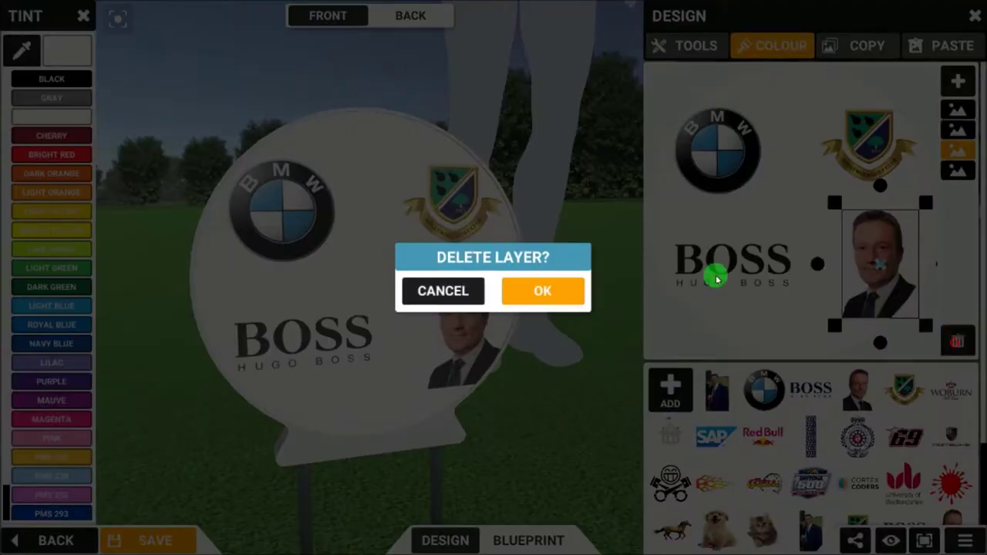
{"action": "left_click", "coordinate": [524, 287]}
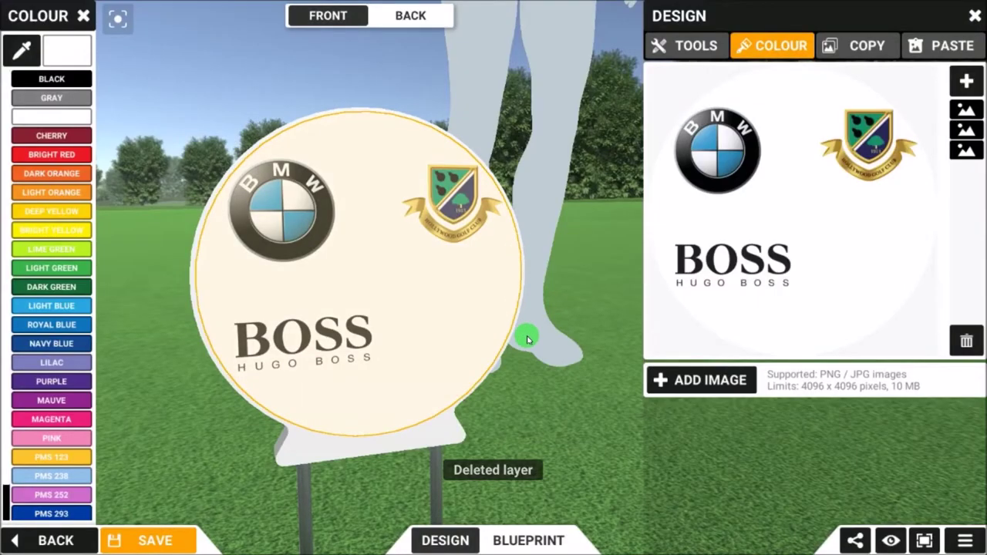
{"action": "left_click", "coordinate": [889, 139]}
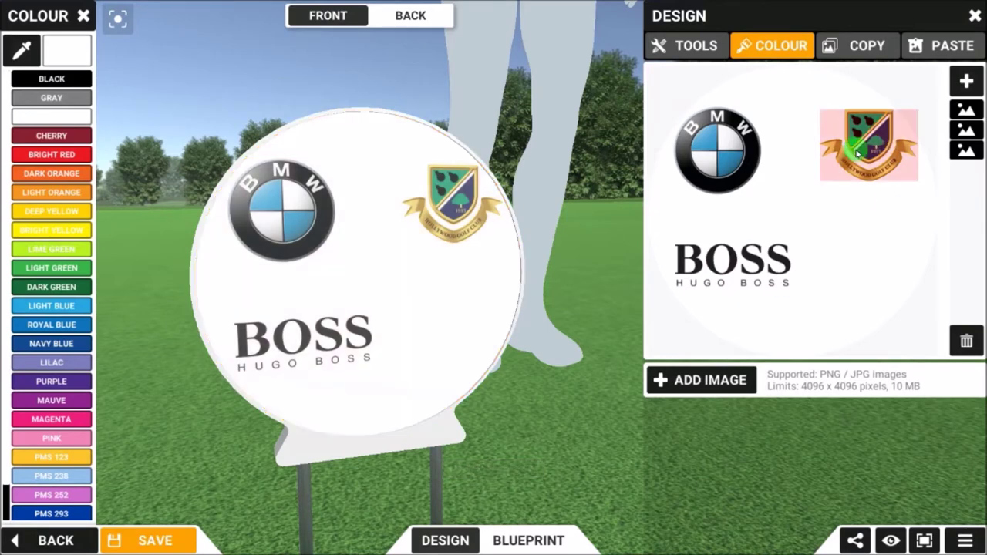
{"action": "left_click", "coordinate": [956, 340]}
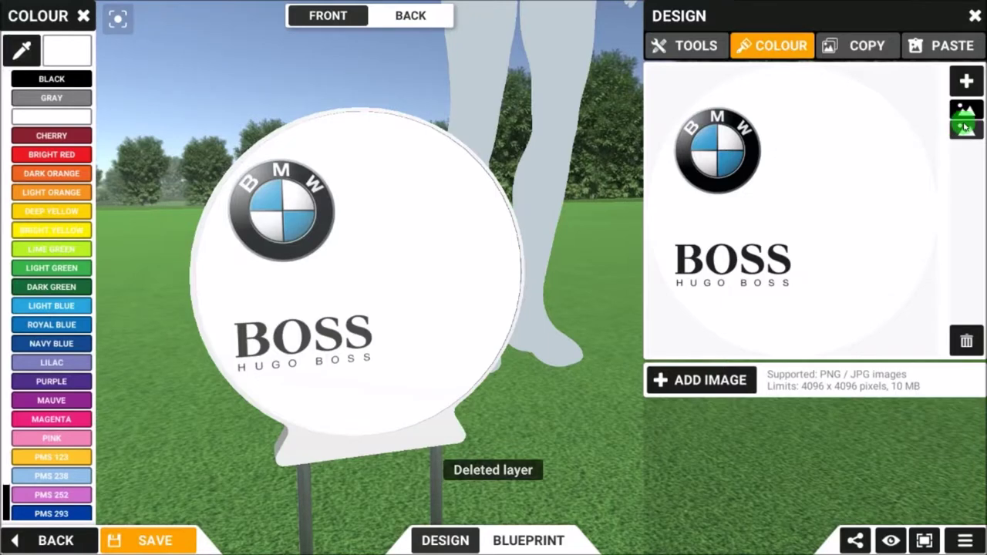
{"action": "left_click", "coordinate": [938, 334]}
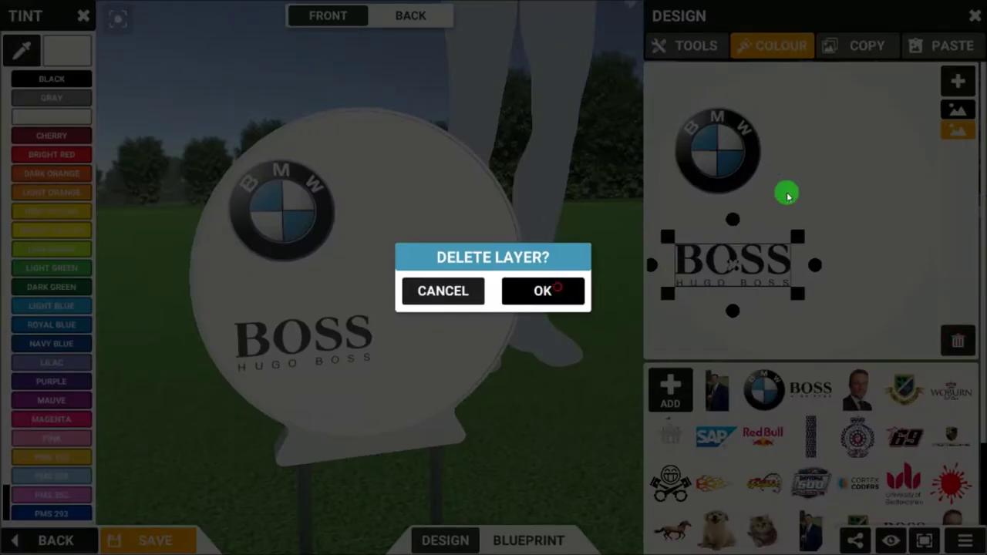
{"action": "left_click", "coordinate": [556, 290]}
Move the BMW logo to the middle of the marker's front and show the fine size and angle controls.
{"action": "left_click", "coordinate": [725, 172]}
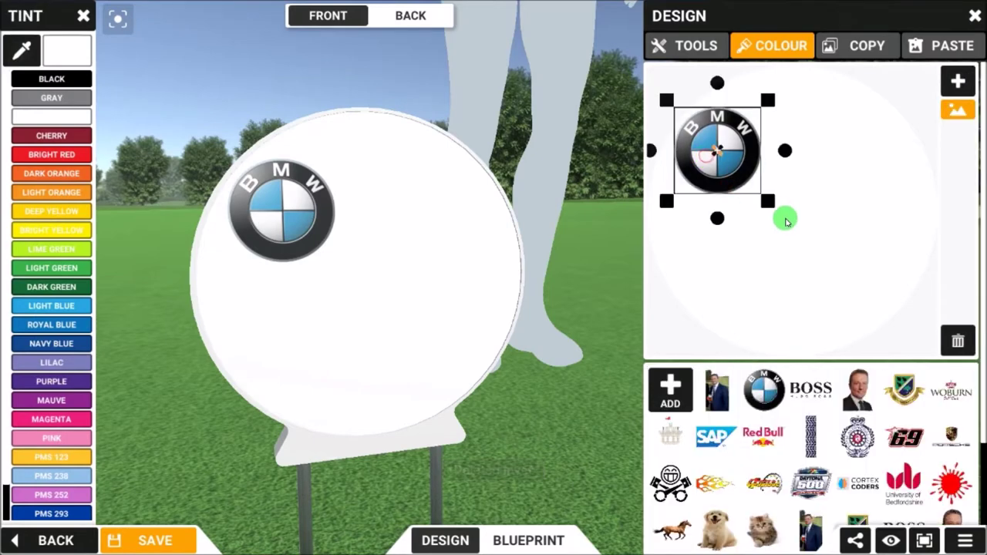
{"action": "double_click", "coordinate": [722, 167]}
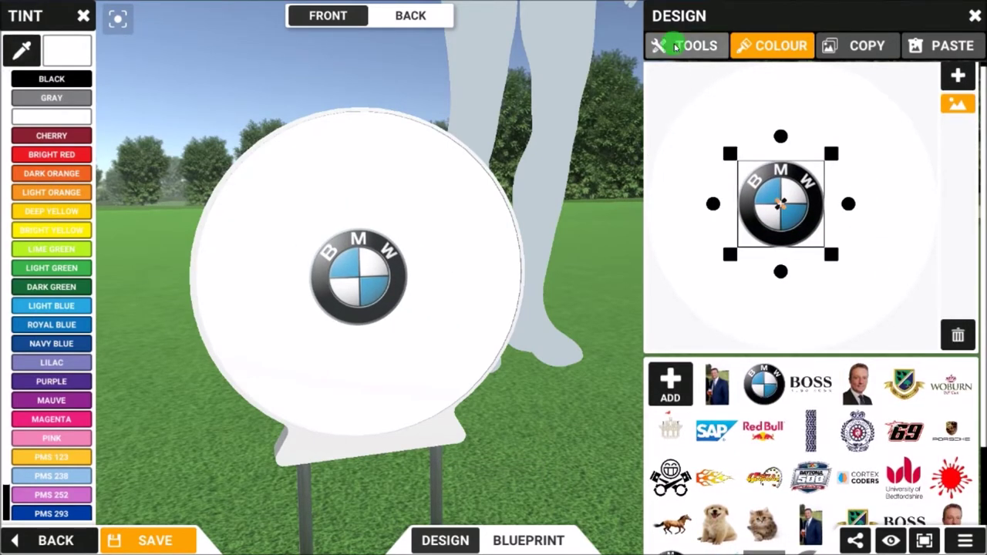
{"action": "left_click", "coordinate": [676, 47]}
{"action": "left_click", "coordinate": [602, 22]}
{"action": "left_click", "coordinate": [306, 316]}
{"action": "left_click_drag", "start_coordinate": [306, 316], "coordinate": [254, 290]}
Set the BMW logo's size to 2, centre it on the front face and reset the camera.
{"action": "left_click", "coordinate": [611, 478]}
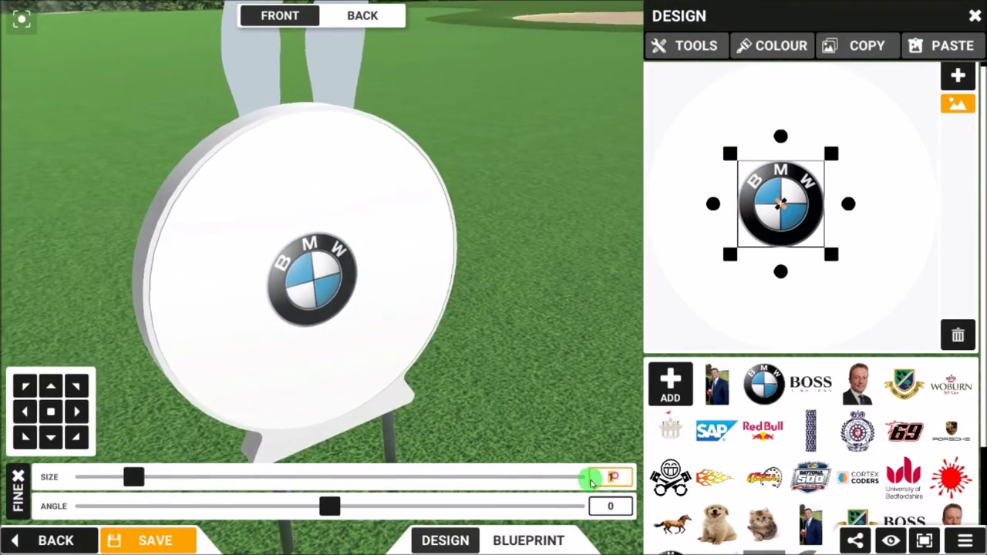
{"action": "type", "text": "2"}
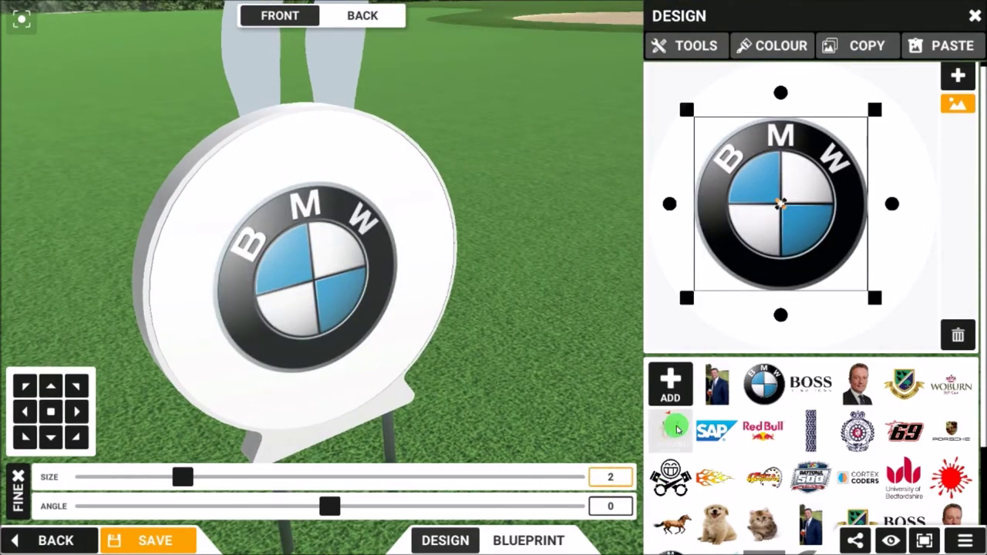
{"action": "key", "text": "Return"}
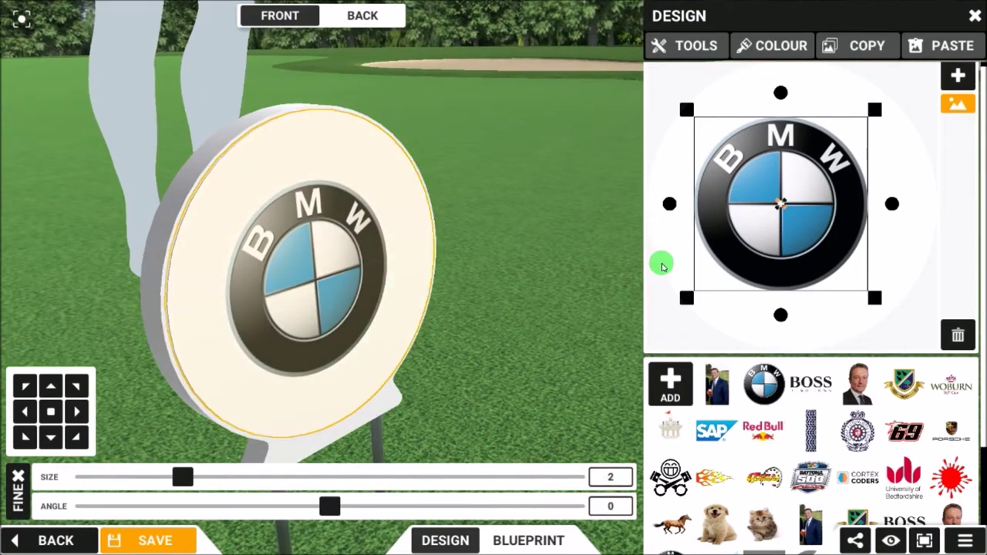
{"action": "left_click", "coordinate": [55, 413]}
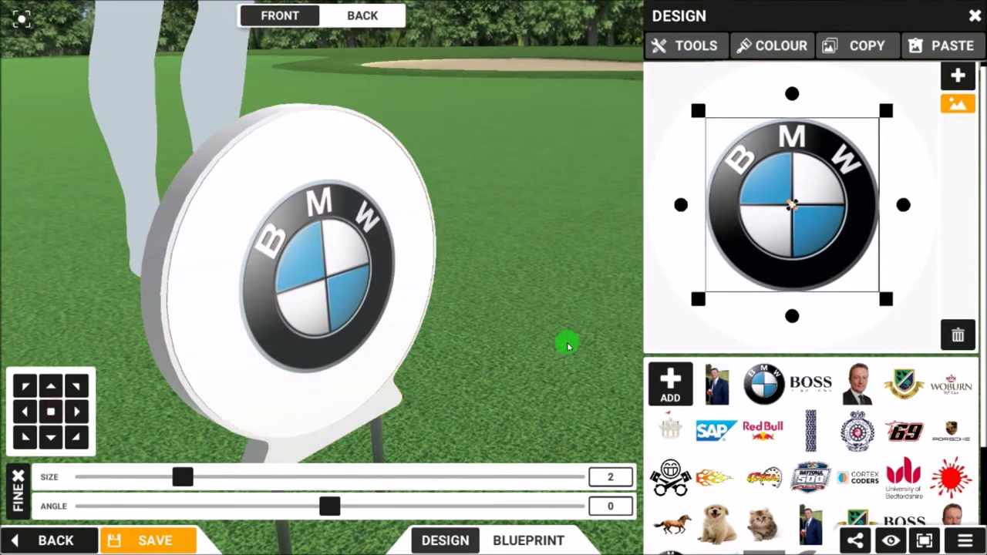
{"action": "left_click_drag", "start_coordinate": [567, 346], "coordinate": [502, 346]}
{"action": "left_click", "coordinate": [22, 17]}
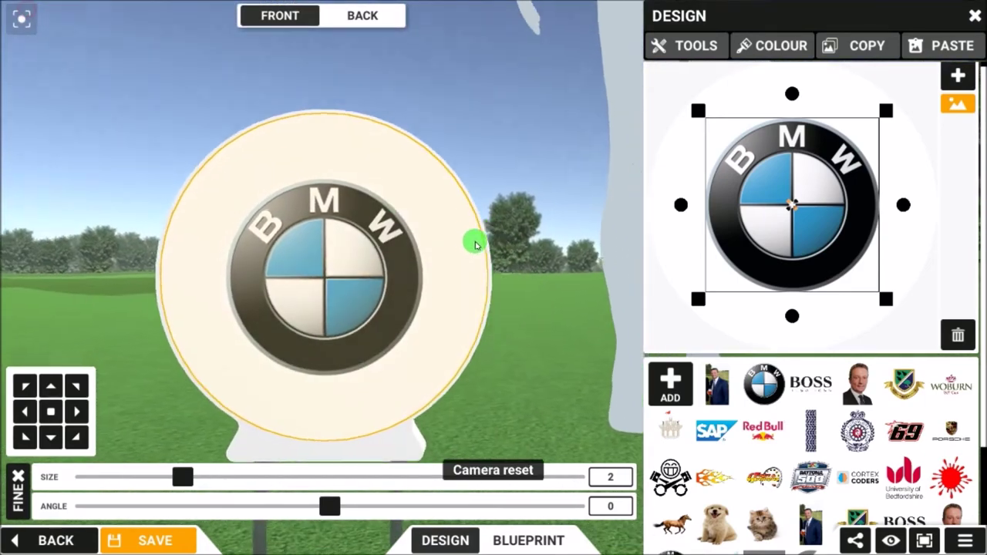
{"action": "mouse_move", "coordinate": [527, 243]}
{"action": "left_mouse_down"}
{"action": "mouse_move", "coordinate": [478, 253]}
{"action": "mouse_move", "coordinate": [401, 309]}
{"action": "mouse_move", "coordinate": [440, 297]}
{"action": "mouse_move", "coordinate": [402, 278]}
{"action": "mouse_move", "coordinate": [267, 291]}
{"action": "mouse_move", "coordinate": [208, 265]}
{"action": "mouse_move", "coordinate": [414, 249]}
{"action": "mouse_move", "coordinate": [275, 282]}
{"action": "mouse_move", "coordinate": [209, 203]}
{"action": "mouse_move", "coordinate": [298, 277]}
{"action": "mouse_move", "coordinate": [549, 249]}
{"action": "left_mouse_up"}
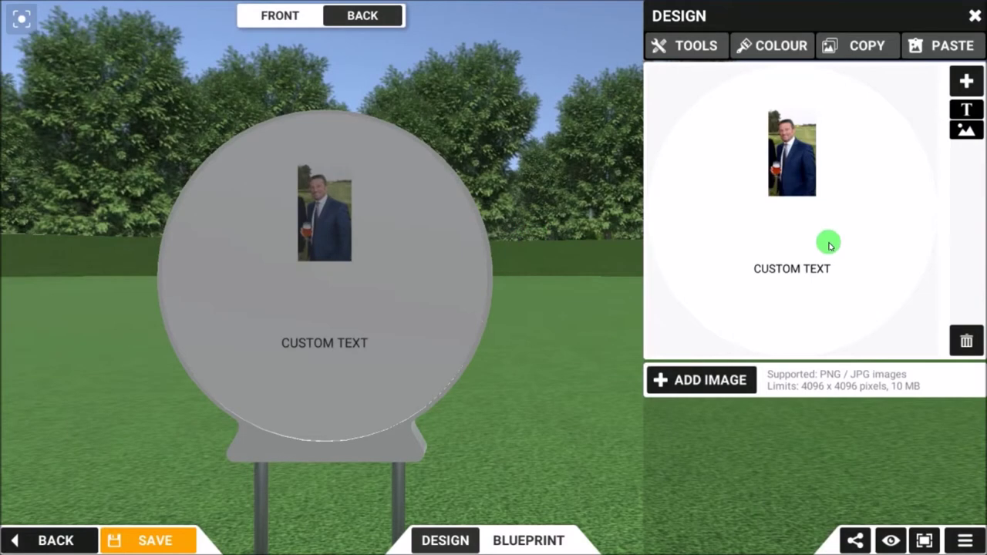
On the marker's back, replace the photo with the Boss logo and delete the CUSTOM TEXT layer.
{"action": "left_click", "coordinate": [807, 179]}
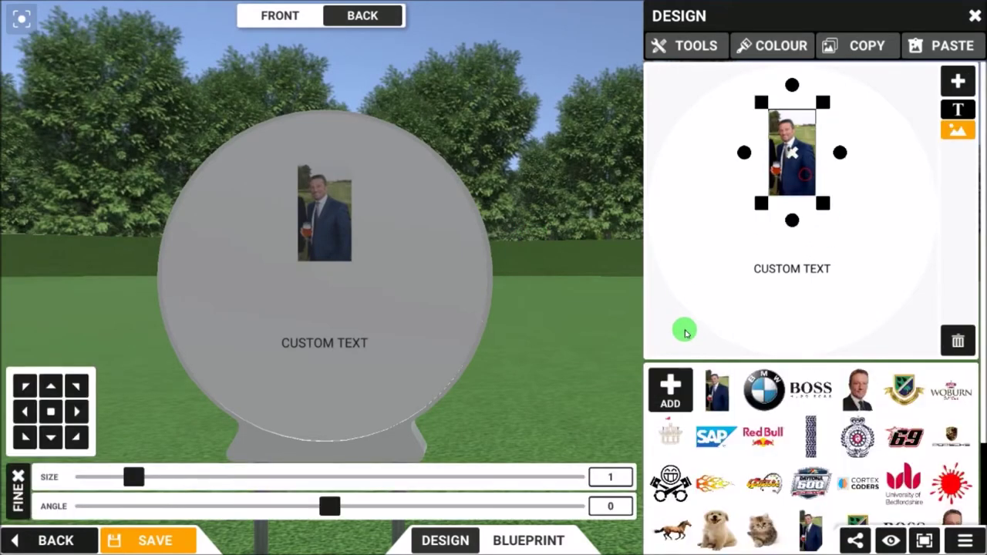
{"action": "left_click", "coordinate": [809, 387]}
{"action": "left_click", "coordinate": [681, 267]}
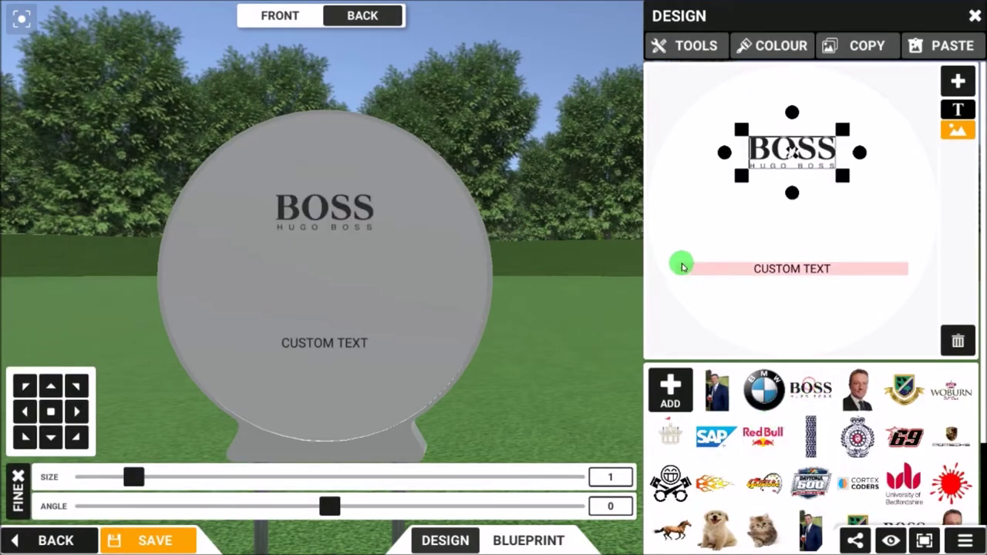
{"action": "left_click", "coordinate": [783, 270]}
{"action": "left_click", "coordinate": [964, 343]}
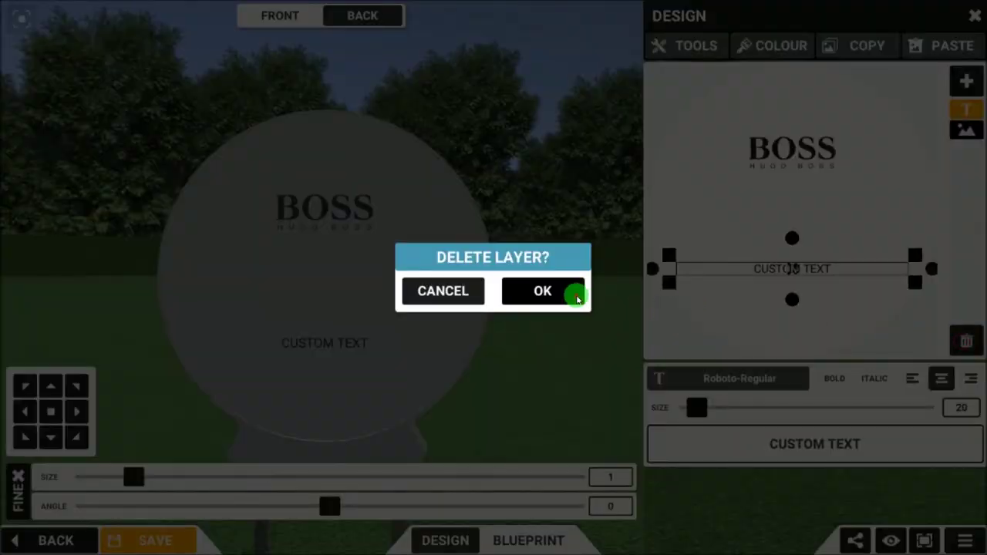
{"action": "left_click", "coordinate": [542, 293]}
{"action": "left_click", "coordinate": [764, 163]}
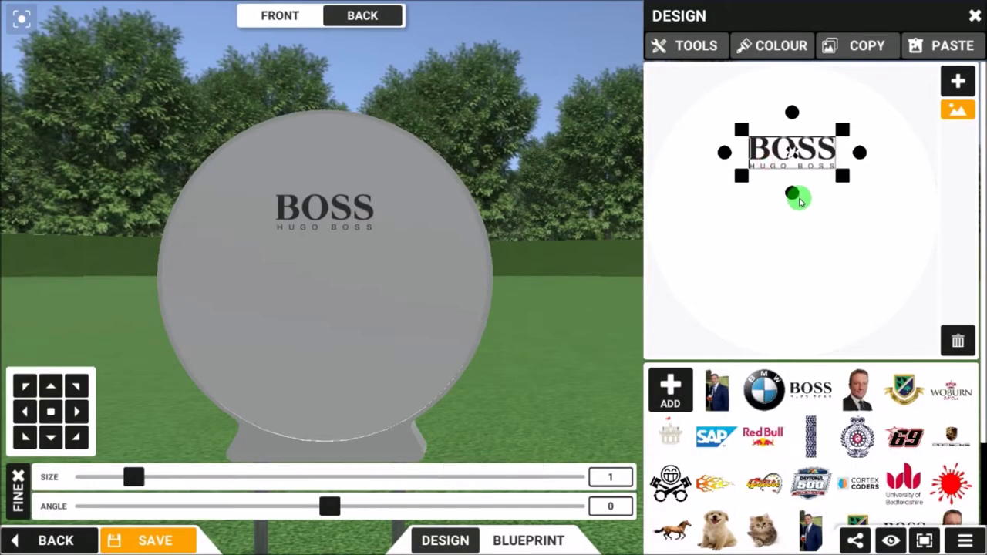
{"action": "left_click", "coordinate": [894, 237]}
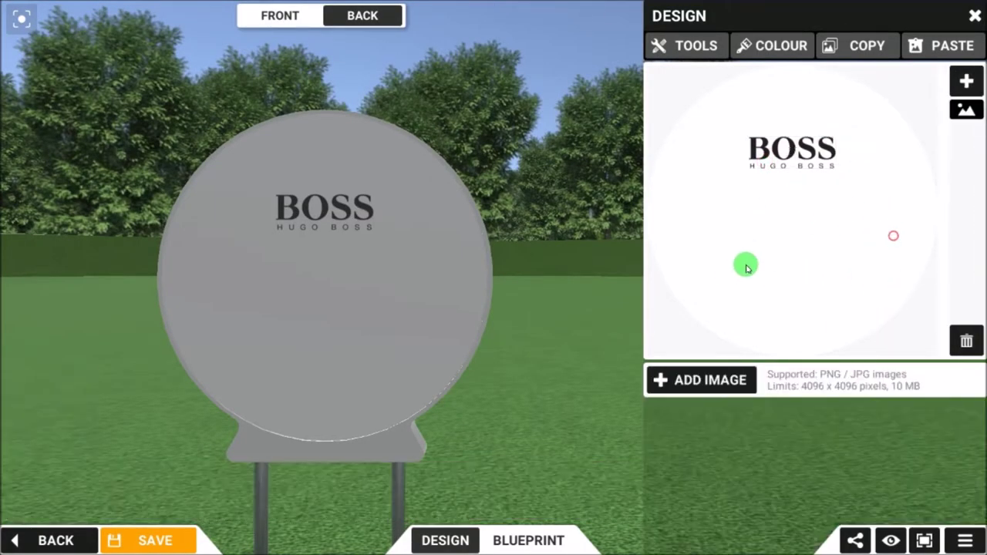
Add a text layer reading "CAPTAINS DAY 2017" on two lines below the Boss logo, make it bold and enlarge it.
{"action": "left_click", "coordinate": [964, 89]}
{"action": "left_click", "coordinate": [851, 231]}
{"action": "left_click", "coordinate": [950, 94]}
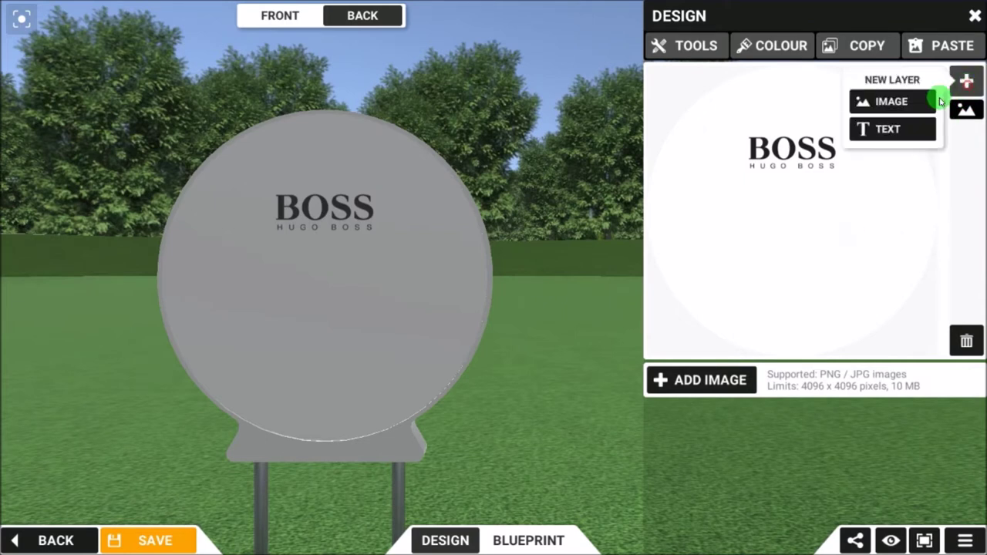
{"action": "left_click", "coordinate": [887, 129]}
{"action": "left_click", "coordinate": [824, 458]}
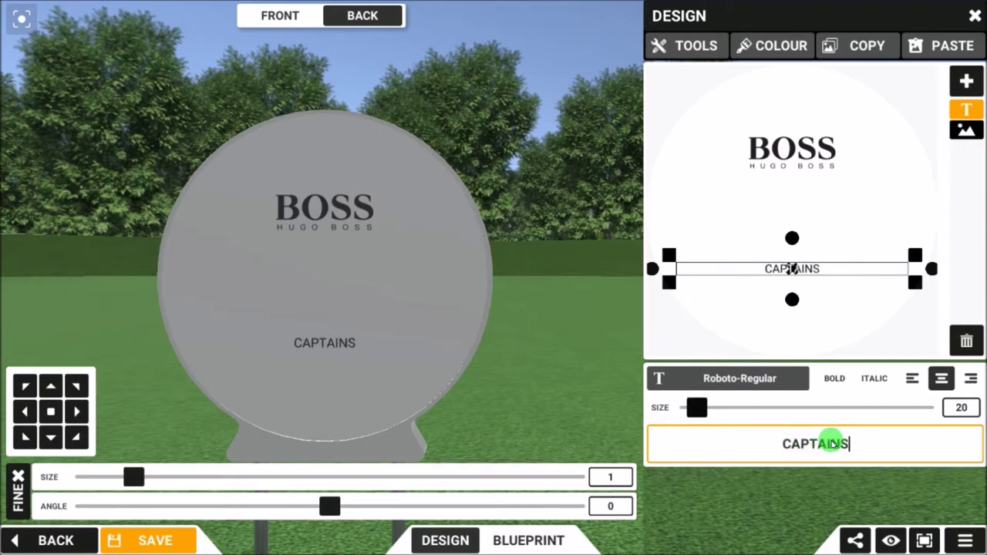
{"action": "type", "text": "CAPTAINS"}
{"action": "key", "text": "Return"}
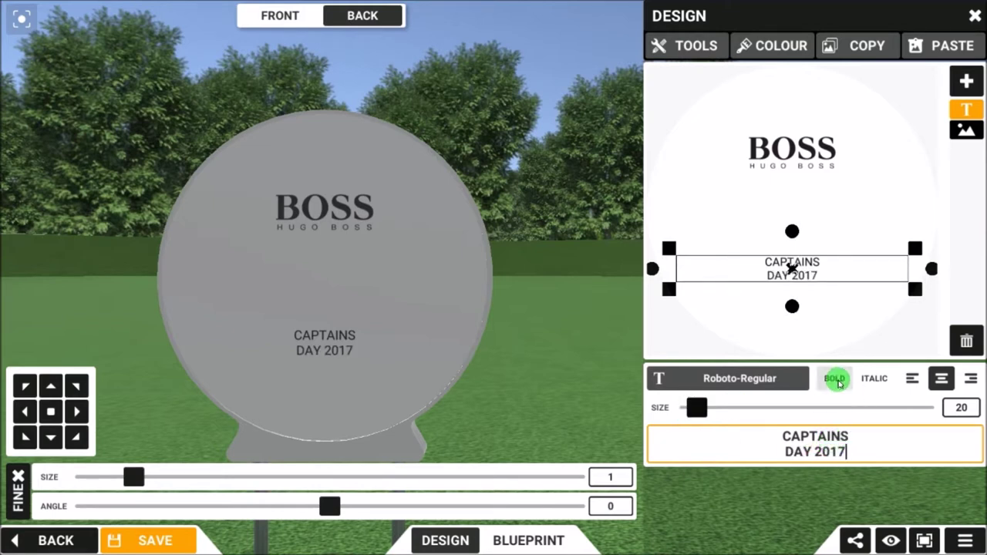
{"action": "mouse_move", "coordinate": [714, 421]}
{"action": "left_mouse_down"}
{"action": "mouse_move", "coordinate": [702, 409]}
{"action": "mouse_move", "coordinate": [715, 409]}
{"action": "left_mouse_up"}
{"action": "left_click_drag", "start_coordinate": [525, 295], "coordinate": [505, 296]}
Enlarge the Boss logo on the marker's back to a size of about 1.45 and orbit round to view the front.
{"action": "left_click", "coordinate": [770, 175]}
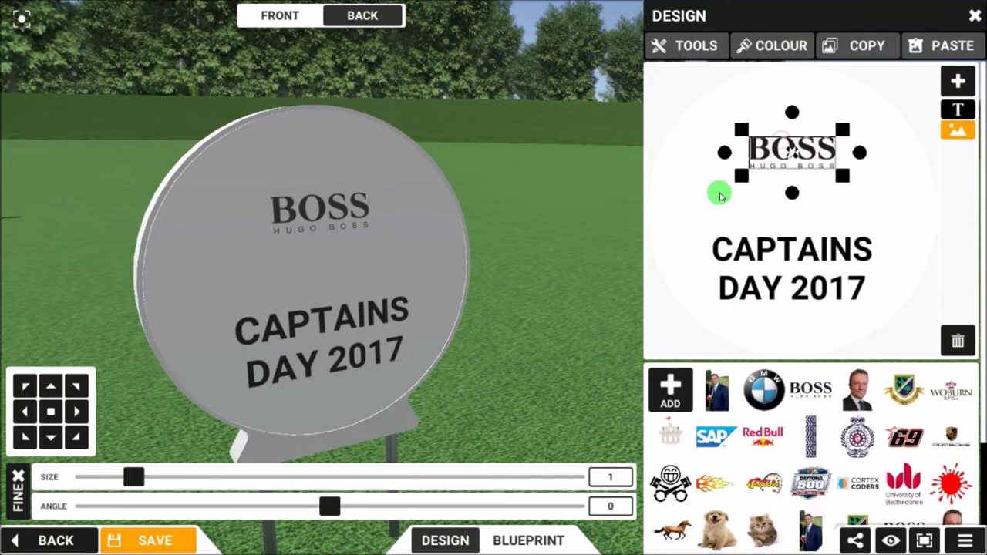
{"action": "left_click_drag", "start_coordinate": [741, 178], "coordinate": [720, 191]}
{"action": "left_click", "coordinate": [333, 233]}
{"action": "left_click_drag", "start_coordinate": [277, 249], "coordinate": [374, 308]}
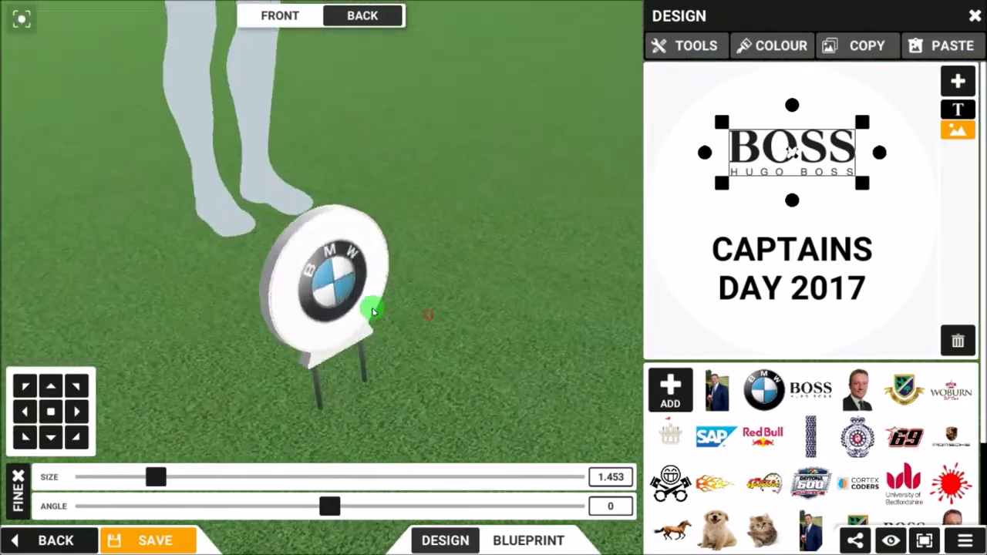
Inspect the round tee marker in product view, then save its design and return to the scene.
{"action": "left_click", "coordinate": [890, 540]}
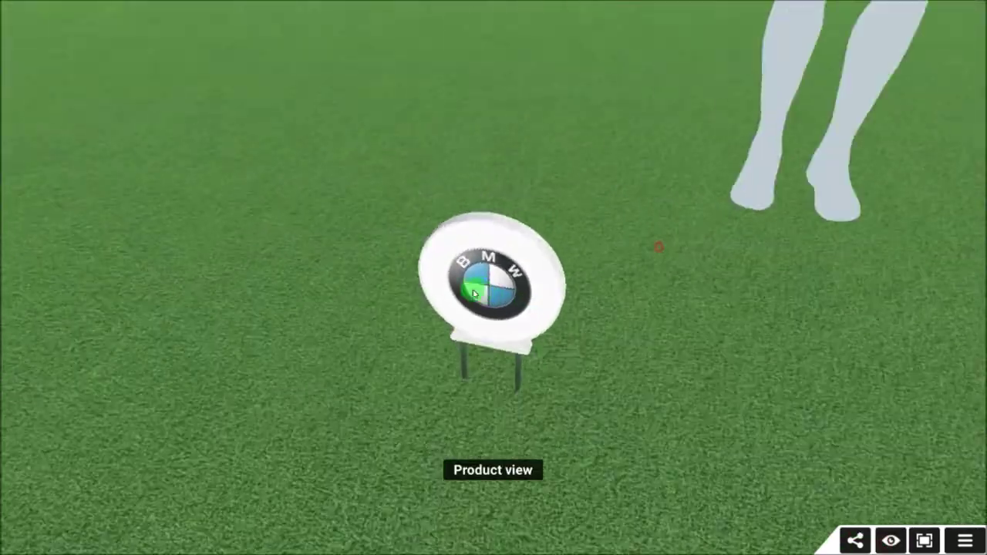
{"action": "left_click", "coordinate": [891, 540]}
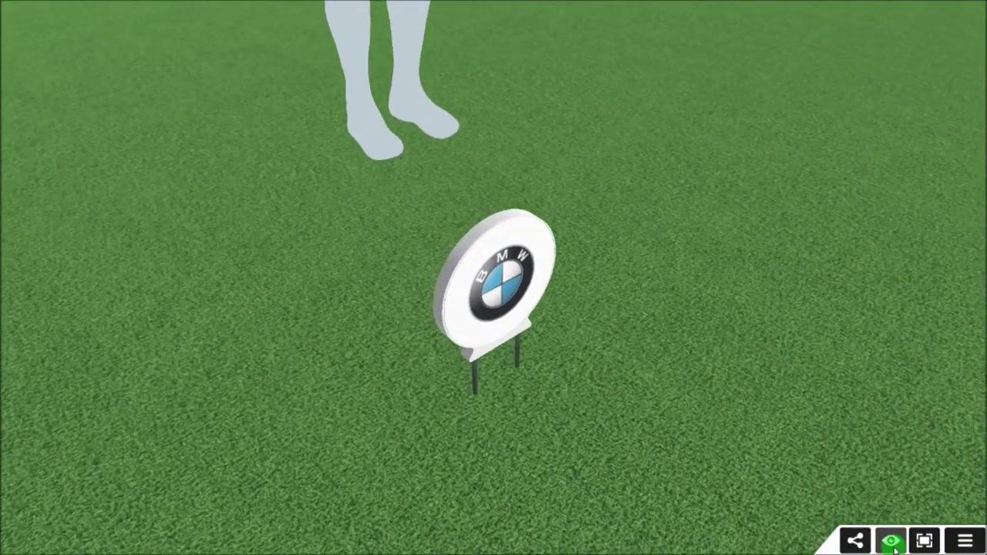
{"action": "left_click", "coordinate": [348, 256]}
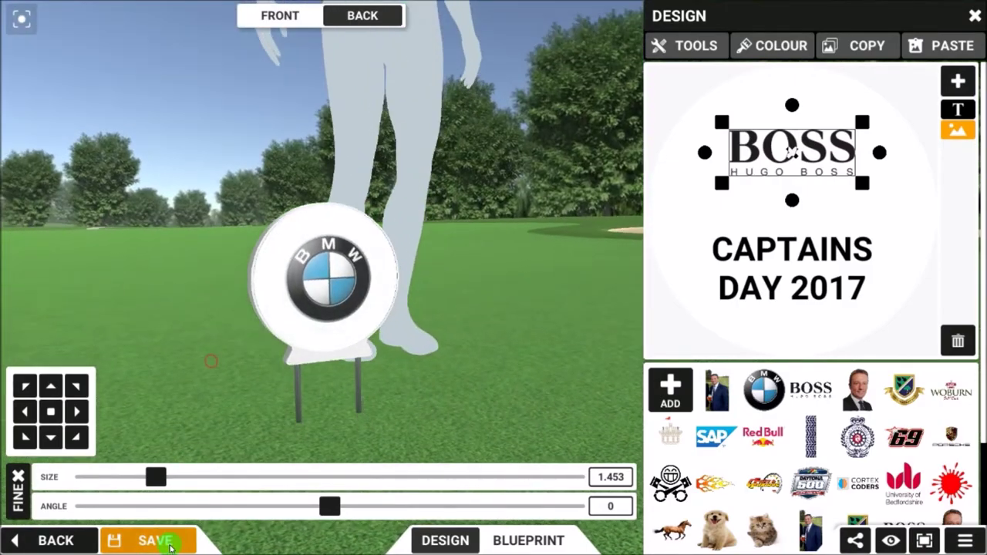
{"action": "left_click", "coordinate": [165, 537]}
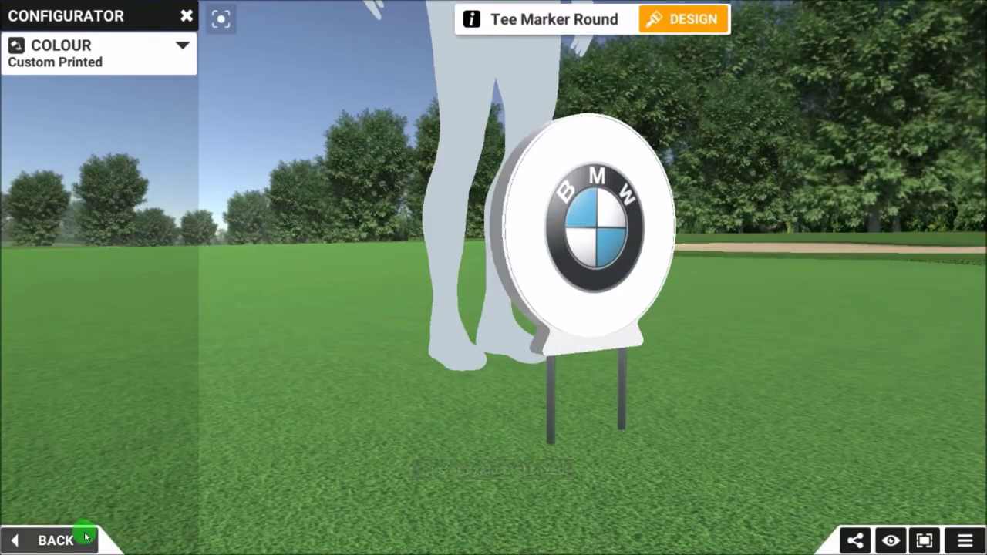
{"action": "left_click", "coordinate": [55, 539]}
Cycle through the scene's products to view the flag set and come back to the round tee marker.
{"action": "left_click_drag", "start_coordinate": [331, 309], "coordinate": [326, 330]}
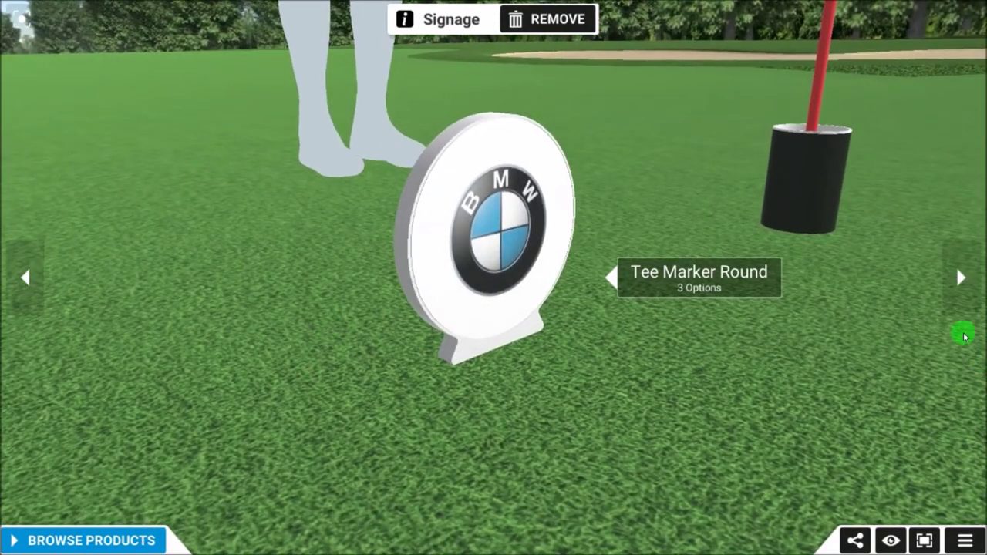
{"action": "left_click", "coordinate": [26, 272]}
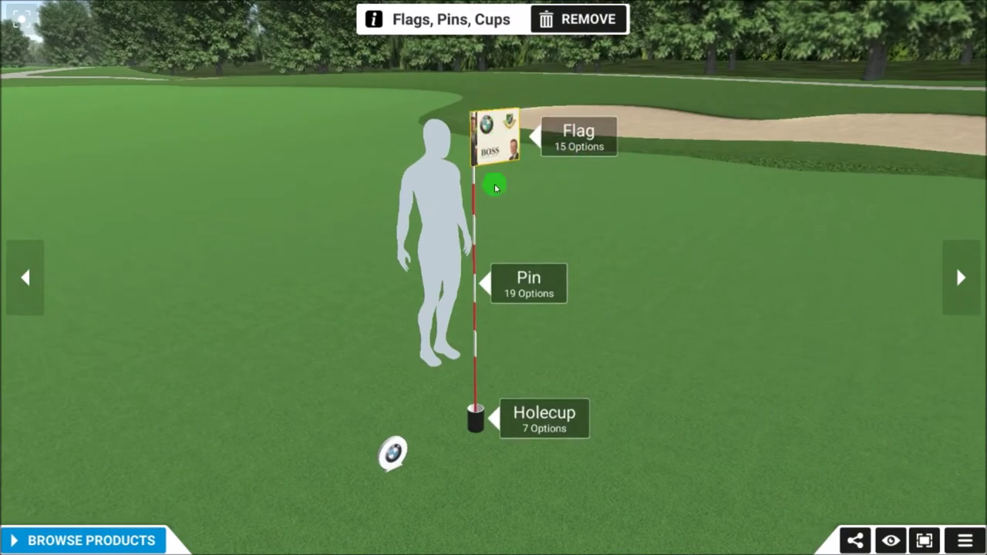
{"action": "left_click", "coordinate": [26, 271]}
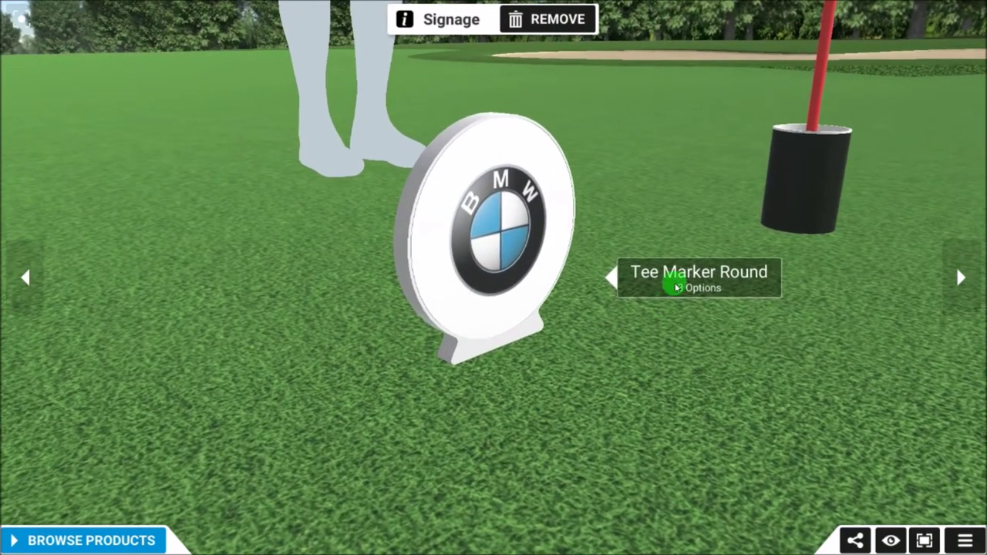
Open the back design of the round tee marker and copy it.
{"action": "left_click", "coordinate": [677, 287]}
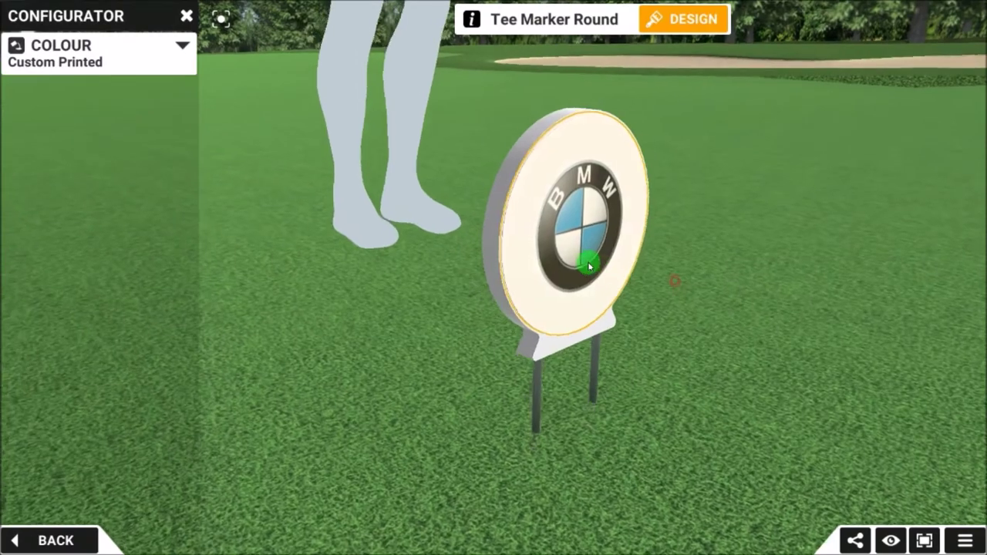
{"action": "left_click", "coordinate": [519, 187]}
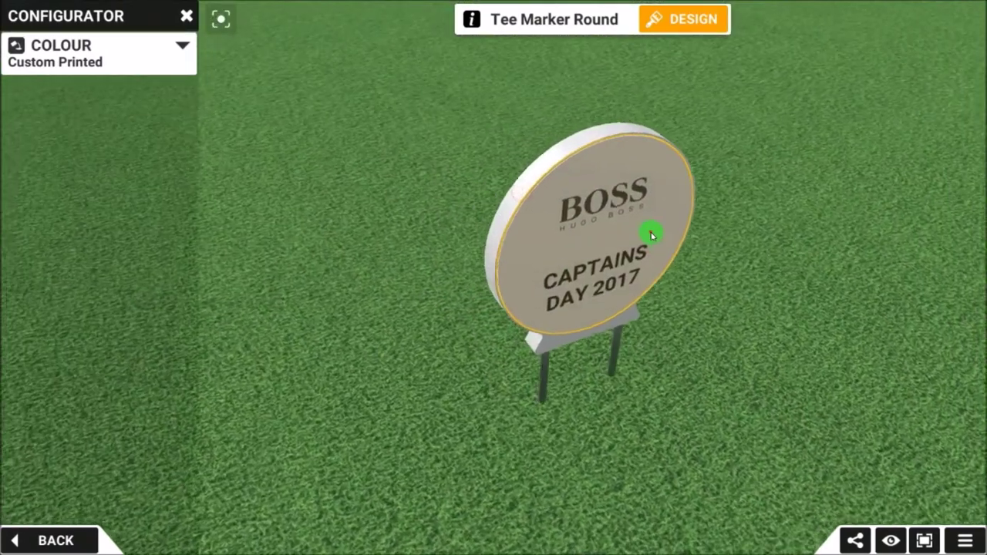
{"action": "left_click", "coordinate": [650, 233]}
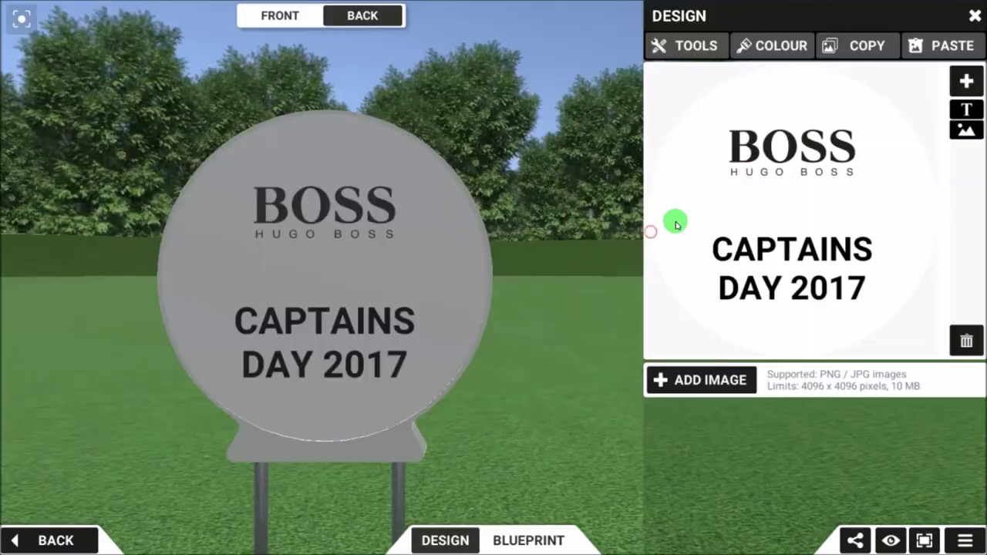
{"action": "left_click", "coordinate": [880, 46]}
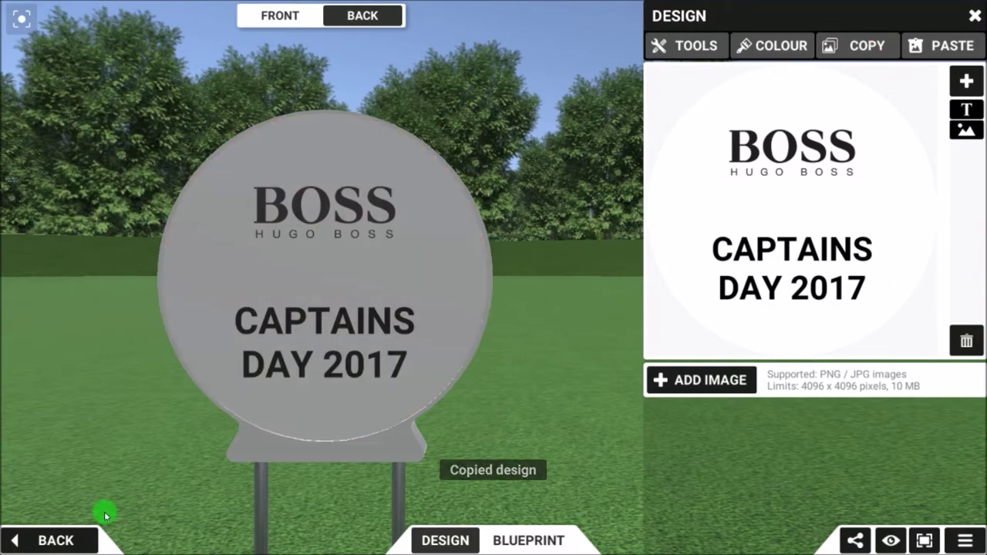
Add a Tee Marker Small Shield from the Signage products to the scene and open its configuration.
{"action": "left_click", "coordinate": [66, 542]}
{"action": "left_click", "coordinate": [48, 540]}
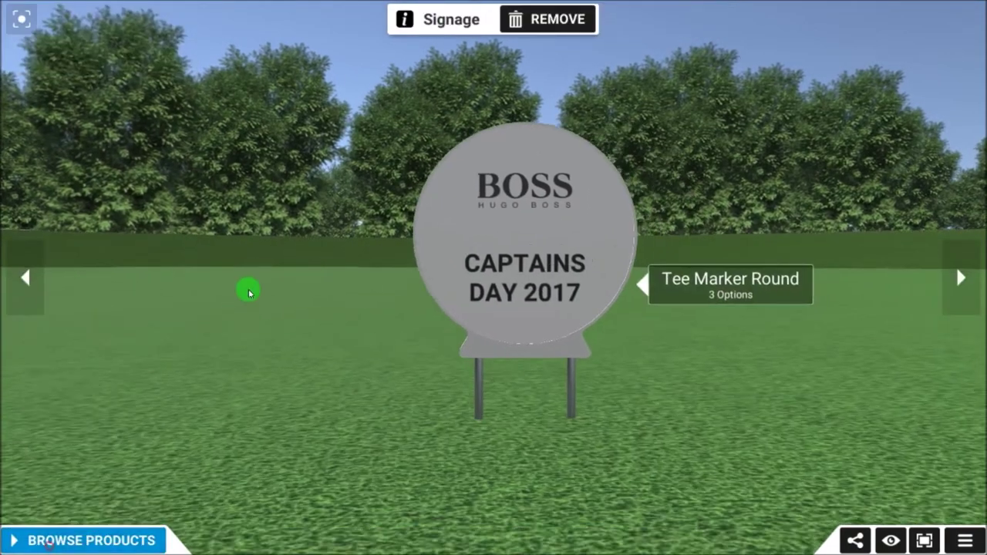
{"action": "left_click", "coordinate": [77, 539]}
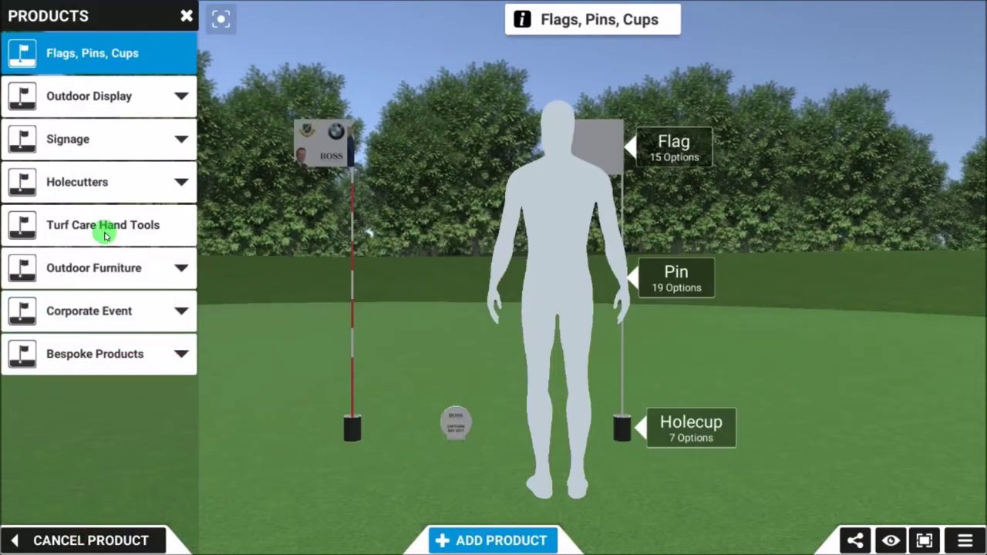
{"action": "left_click", "coordinate": [79, 152]}
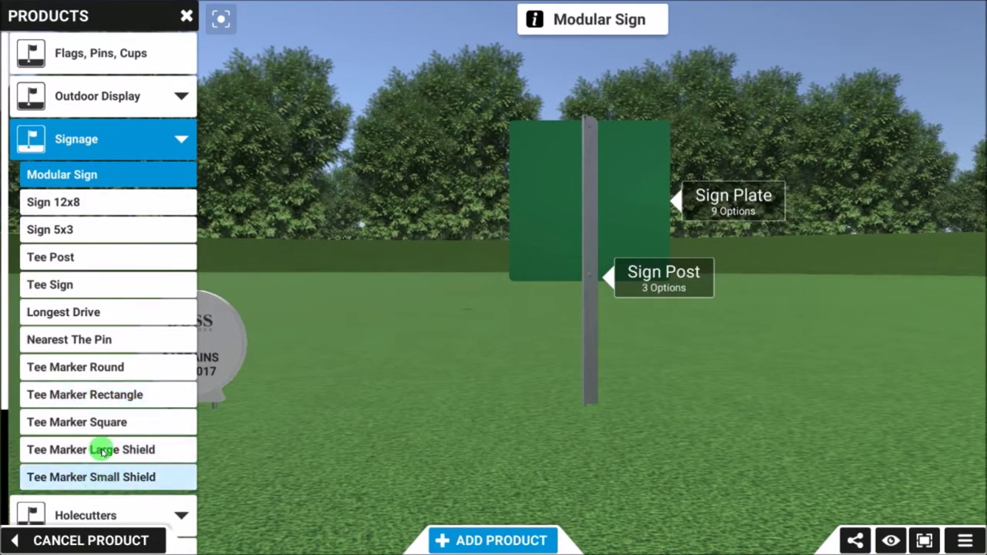
{"action": "left_click", "coordinate": [105, 476]}
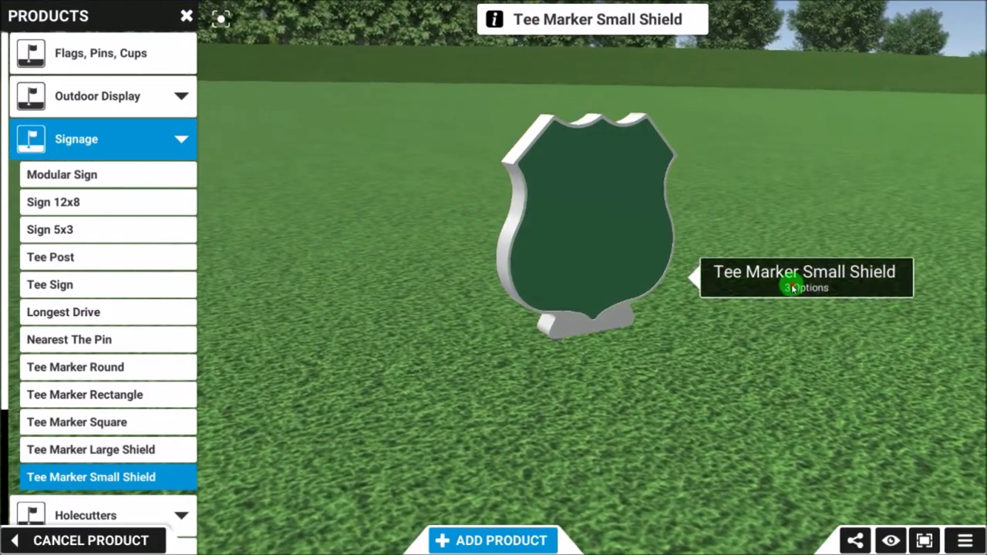
{"action": "left_click", "coordinate": [791, 284]}
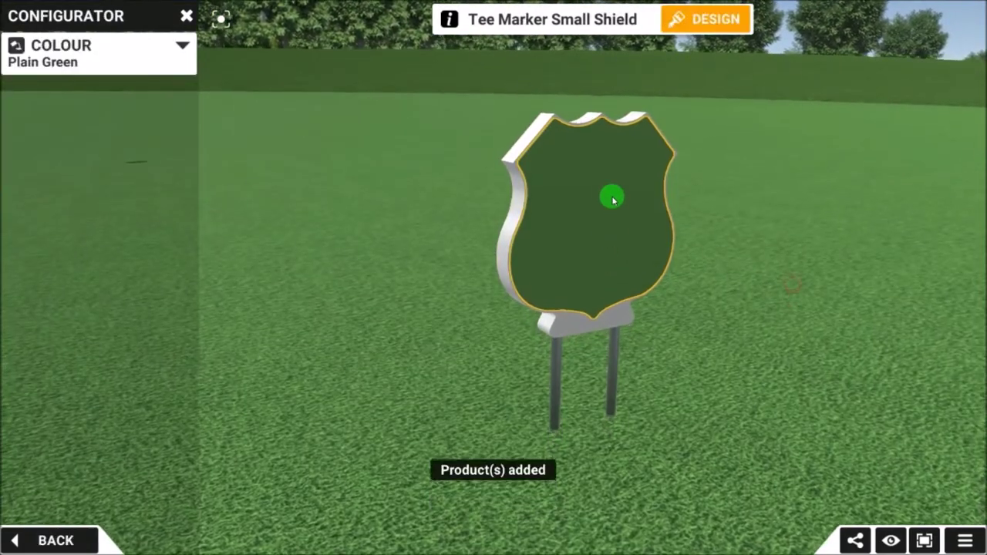
Paste the copied Boss and CAPTAINS DAY 2017 design onto the small shield's front, replacing its current design.
{"action": "left_click", "coordinate": [682, 19]}
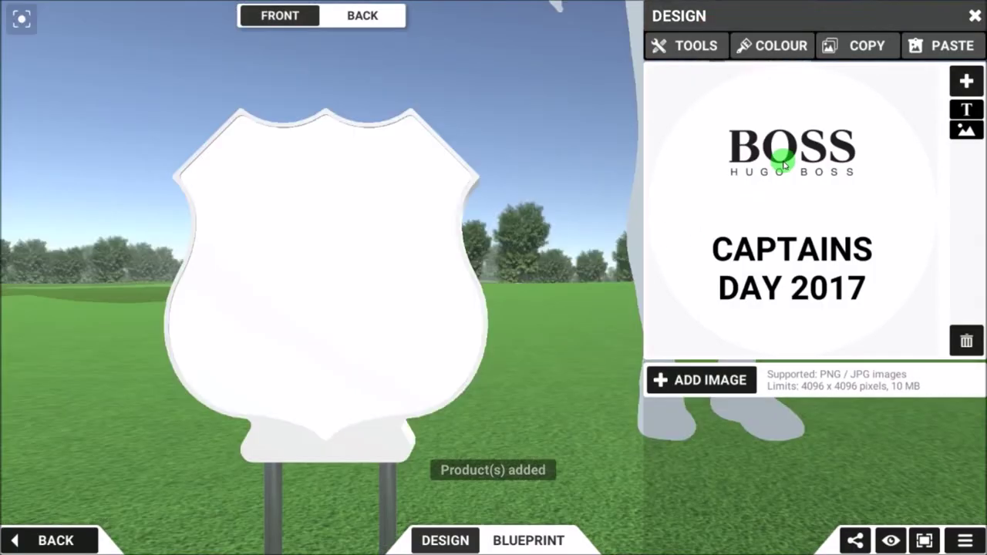
{"action": "left_click", "coordinate": [941, 43]}
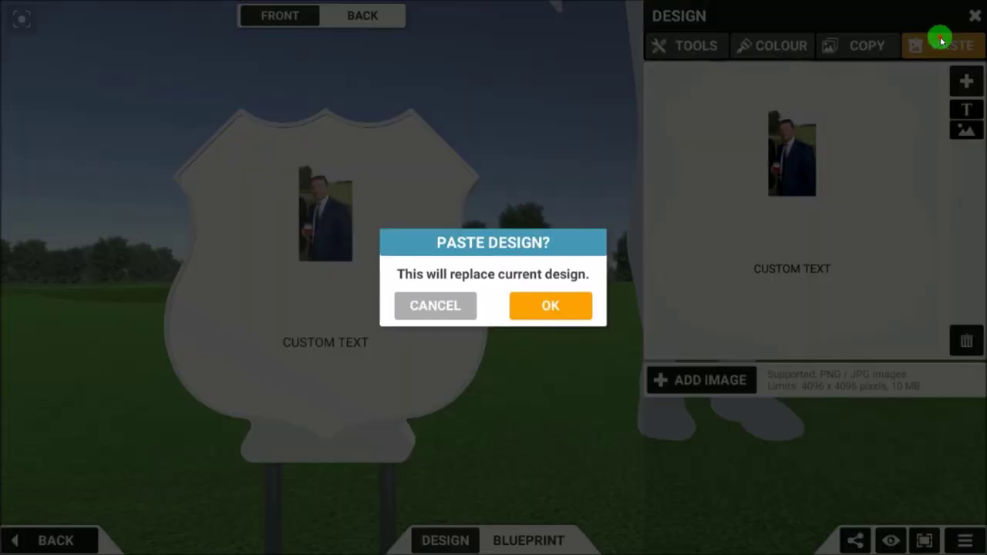
{"action": "left_click", "coordinate": [538, 306]}
{"action": "left_click_drag", "start_coordinate": [328, 256], "coordinate": [331, 330]}
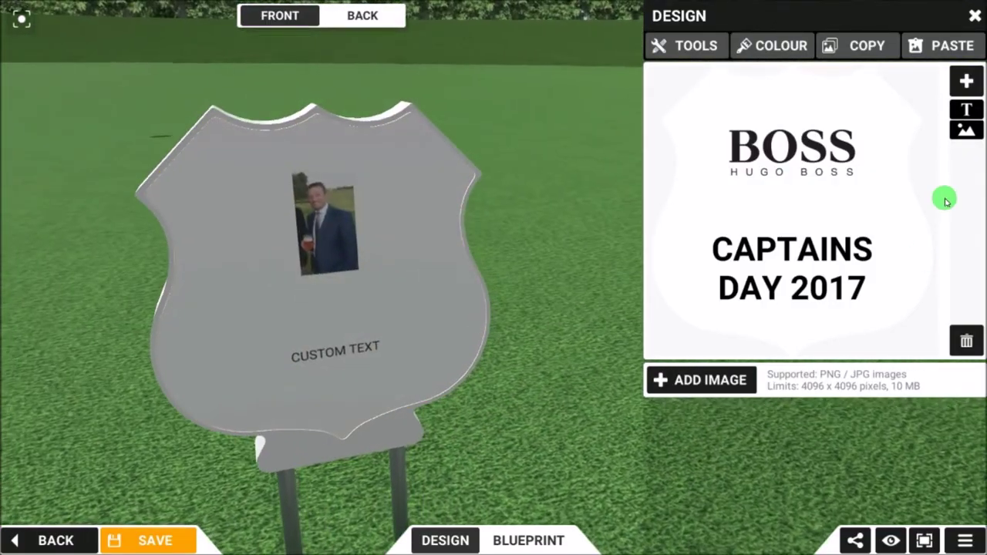
On the small shield's back, replace the photo with the BMW logo.
{"action": "left_click", "coordinate": [309, 211]}
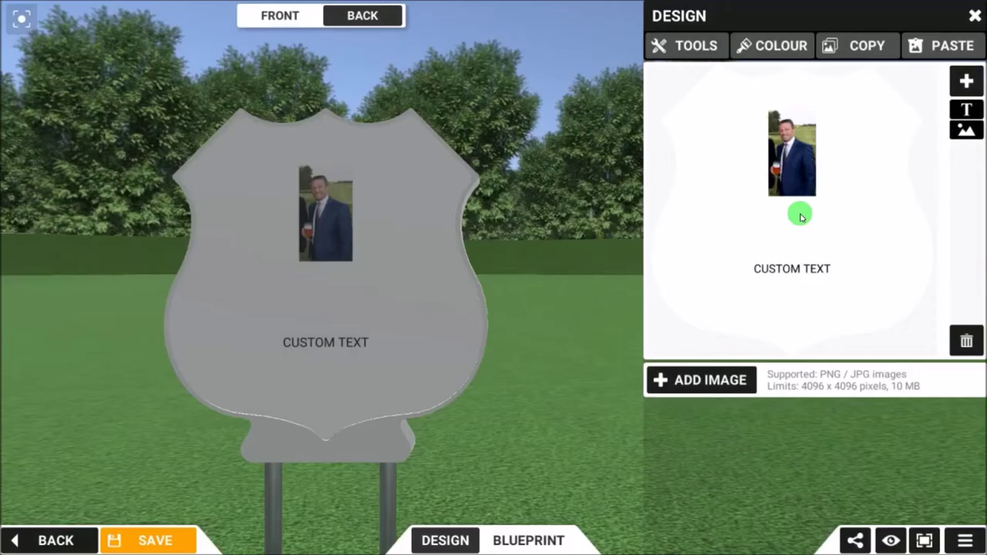
{"action": "left_click", "coordinate": [784, 156]}
{"action": "left_click", "coordinate": [788, 401]}
{"action": "left_click", "coordinate": [790, 245]}
Delete the CUSTOM TEXT layer from the small shield's back.
{"action": "left_click", "coordinate": [794, 271]}
{"action": "left_click", "coordinate": [844, 209]}
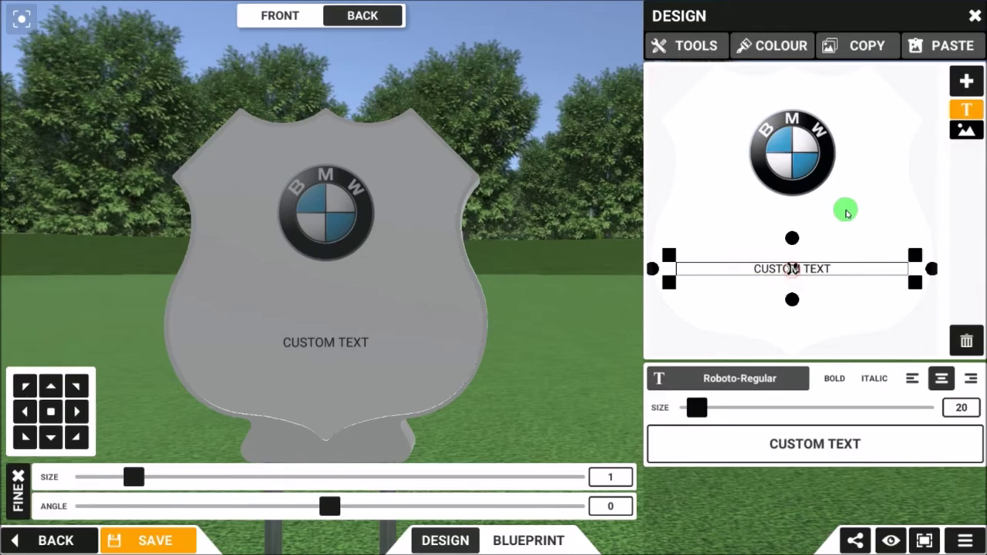
{"action": "left_click", "coordinate": [814, 266]}
{"action": "left_click", "coordinate": [966, 341]}
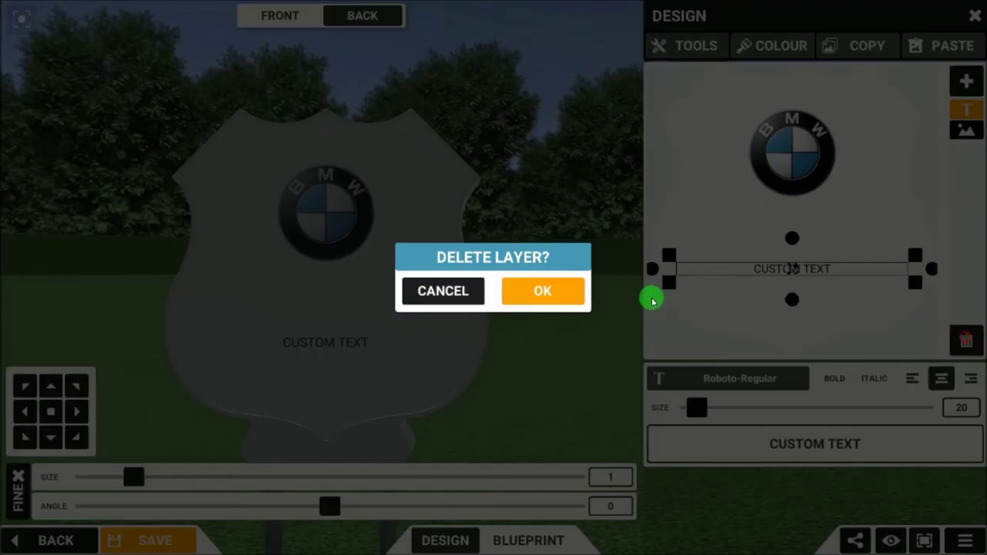
{"action": "left_click", "coordinate": [576, 298]}
Set the BMW logo's size to 2, centre it on the shield's back and save the design.
{"action": "left_click", "coordinate": [767, 151]}
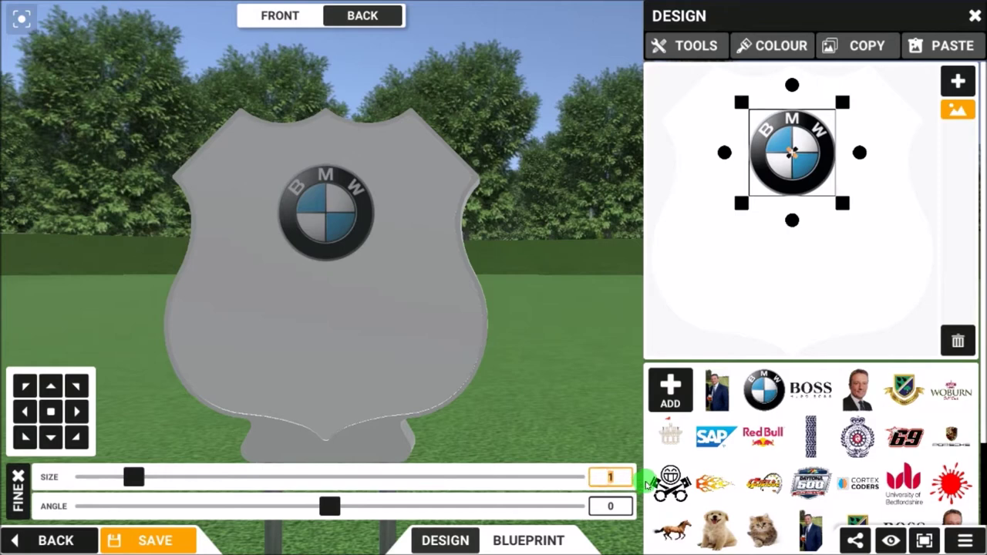
{"action": "type", "text": "2"}
{"action": "left_click", "coordinate": [54, 410]}
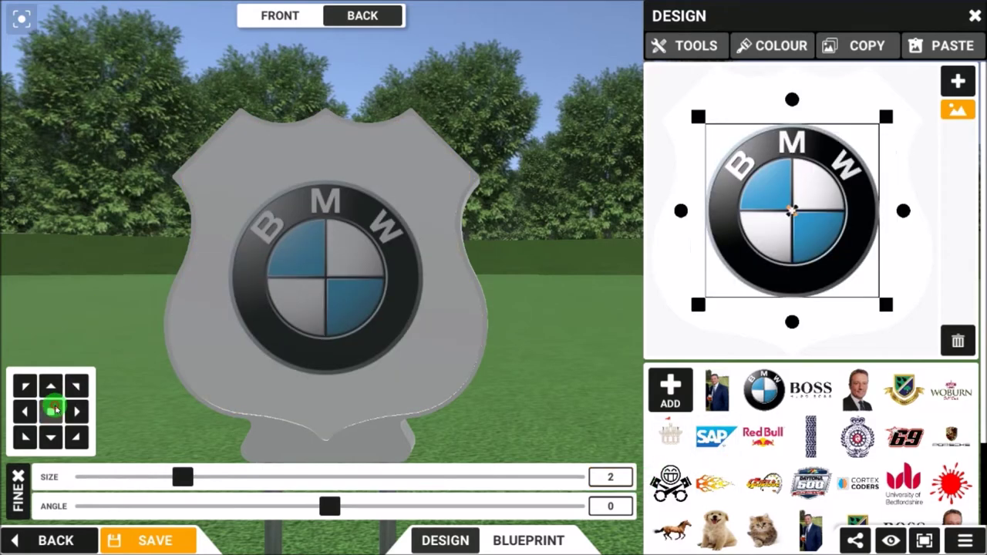
{"action": "left_click", "coordinate": [135, 542]}
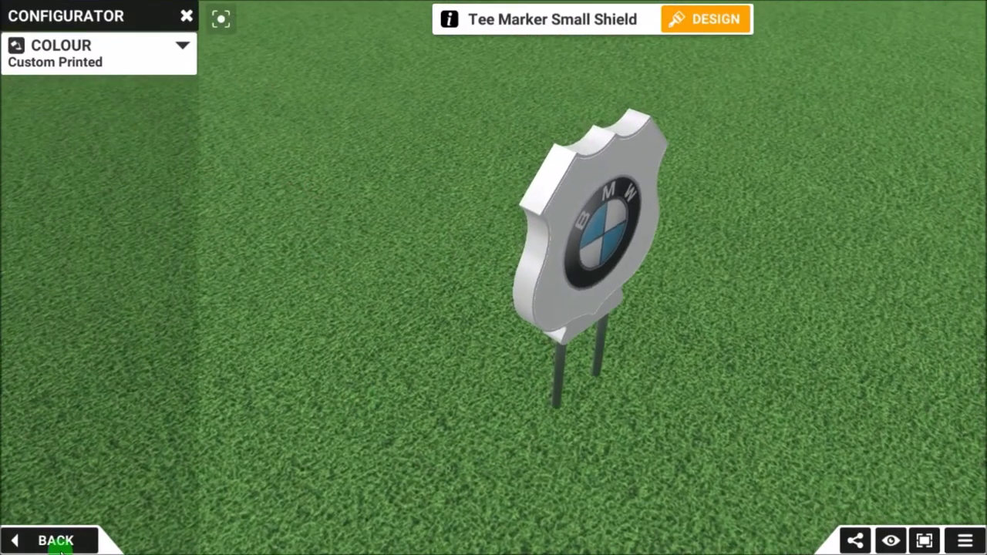
Return to the scene and review the round tee marker, the small shield and the flag set in turn.
{"action": "left_click", "coordinate": [59, 544]}
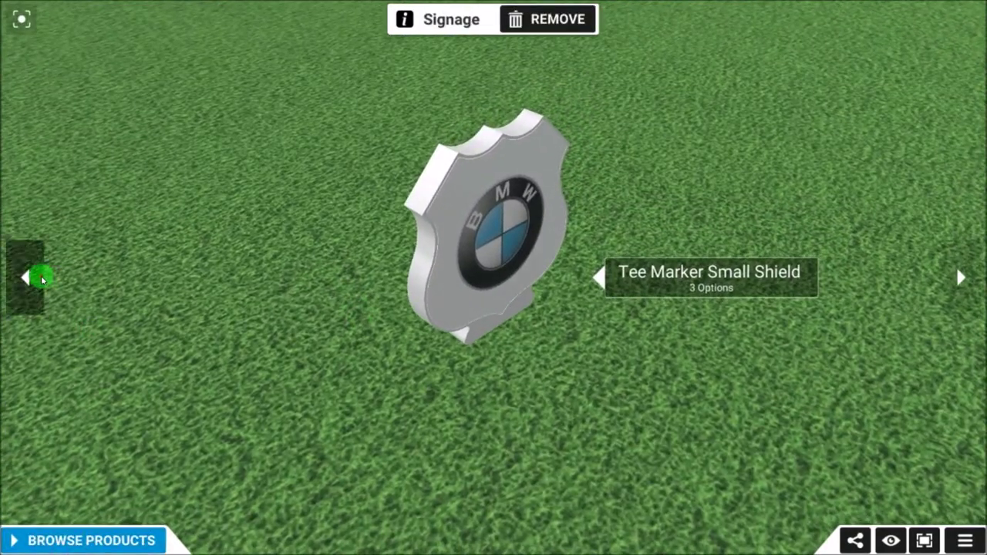
{"action": "left_click", "coordinate": [40, 278]}
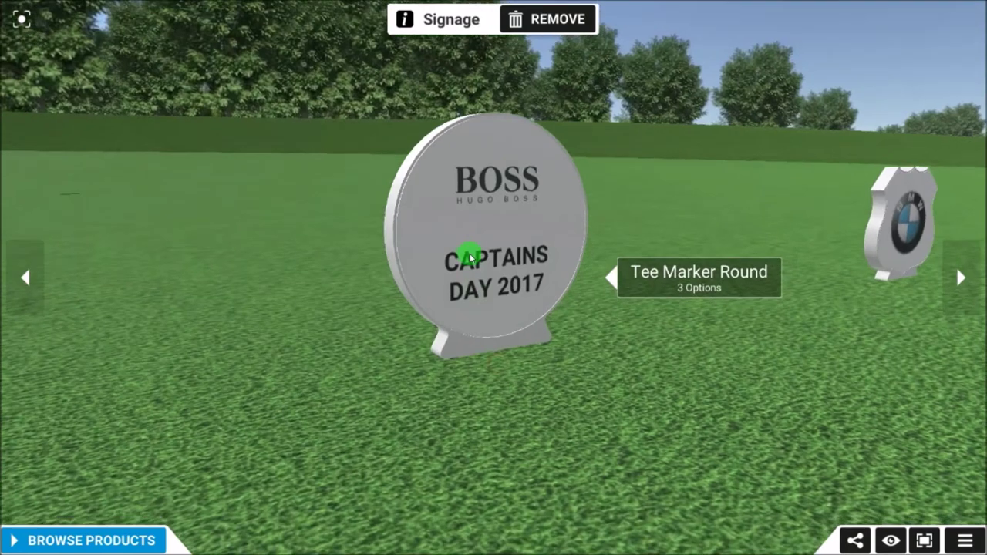
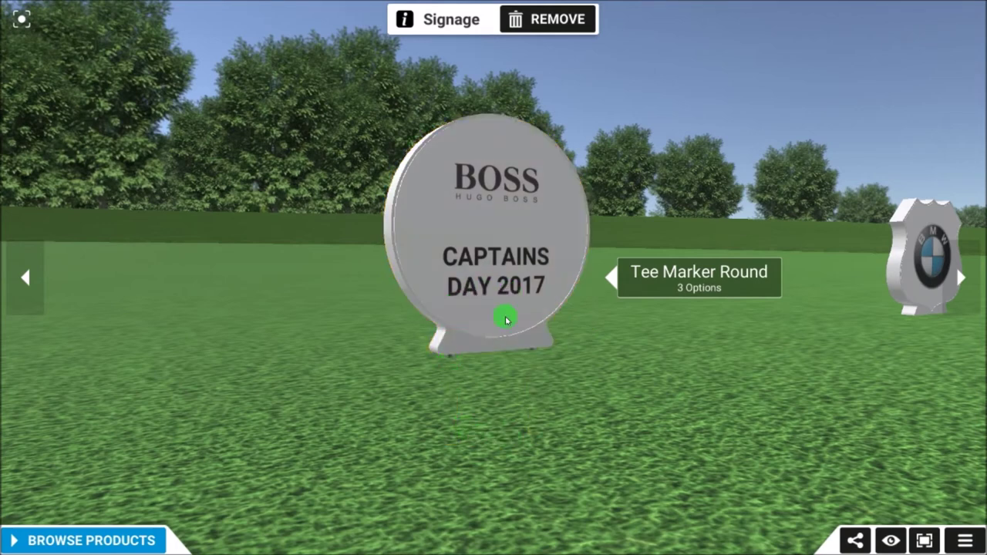
{"action": "left_click", "coordinate": [546, 240]}
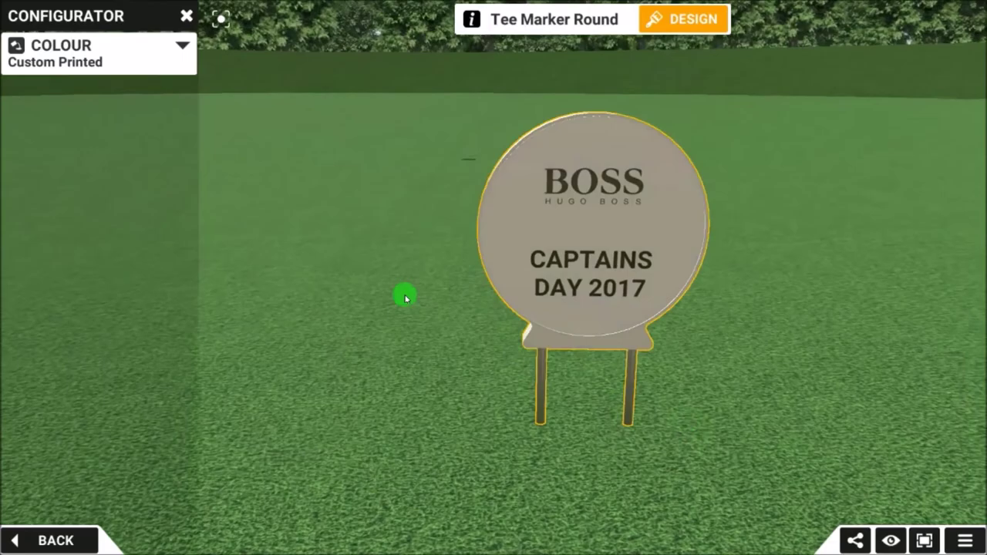
{"action": "left_click", "coordinate": [76, 542]}
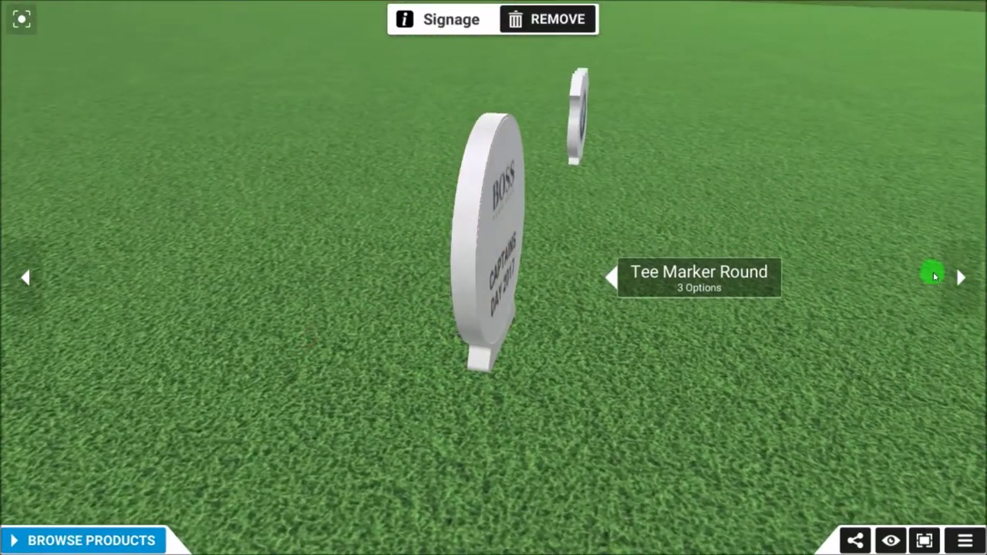
{"action": "left_click", "coordinate": [948, 277]}
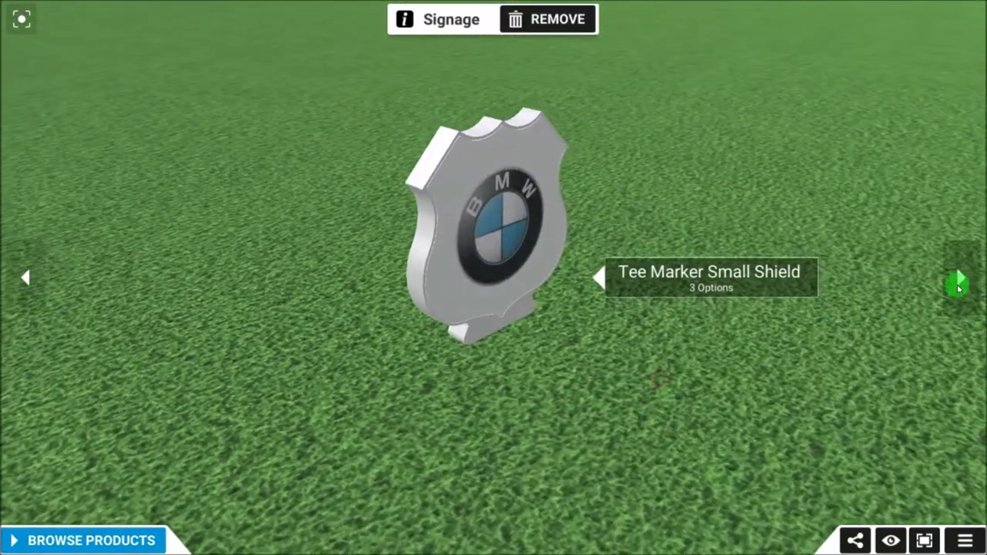
{"action": "left_click", "coordinate": [958, 282]}
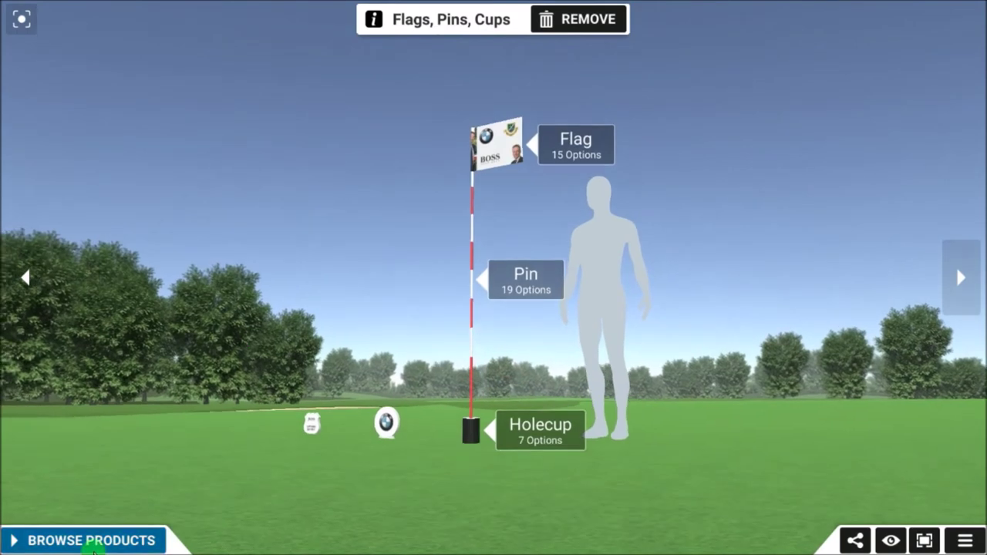
Add a Kidney Popup Display from the Outdoor Display products to the scene and open its configuration.
{"action": "left_click", "coordinate": [91, 542]}
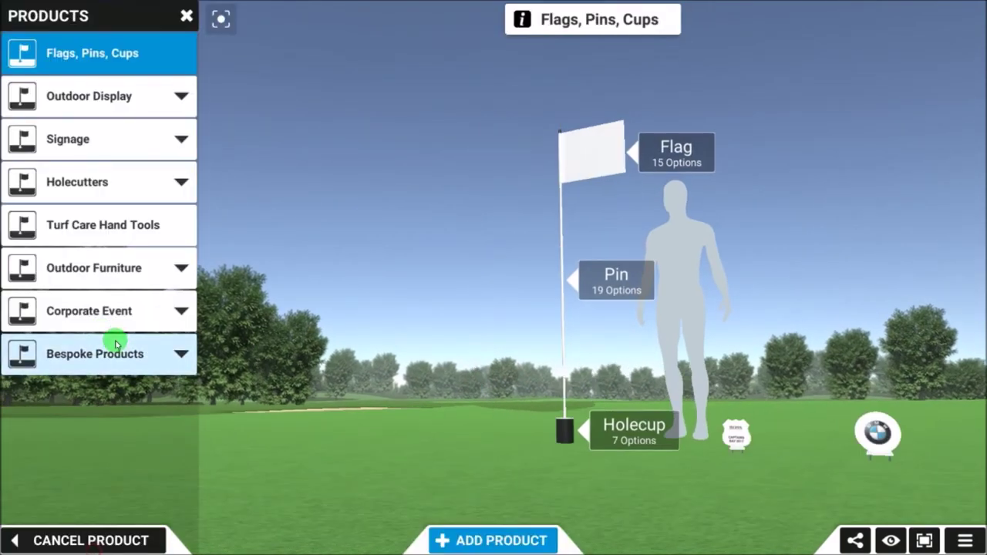
{"action": "left_click", "coordinate": [120, 111]}
{"action": "left_click", "coordinate": [110, 187]}
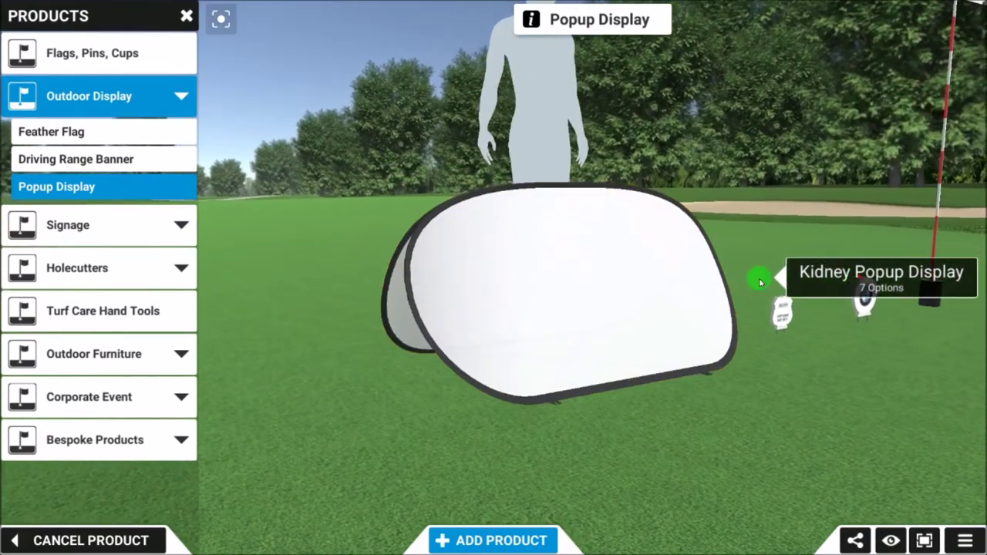
{"action": "left_click", "coordinate": [759, 282]}
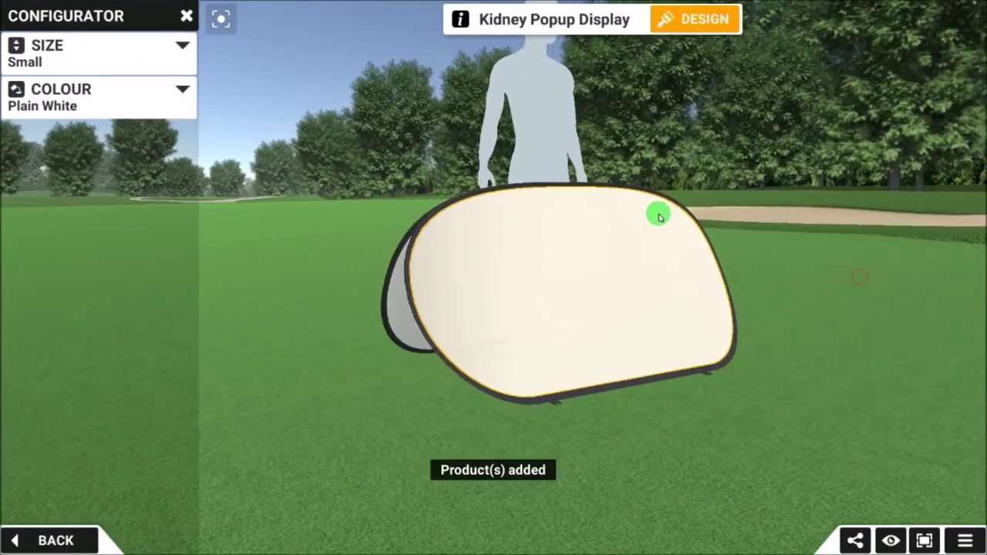
Start designing the Kidney Popup Display and paste the copied BOSS and CAPTAINS DAY 2017 design onto its front.
{"action": "left_click", "coordinate": [703, 19]}
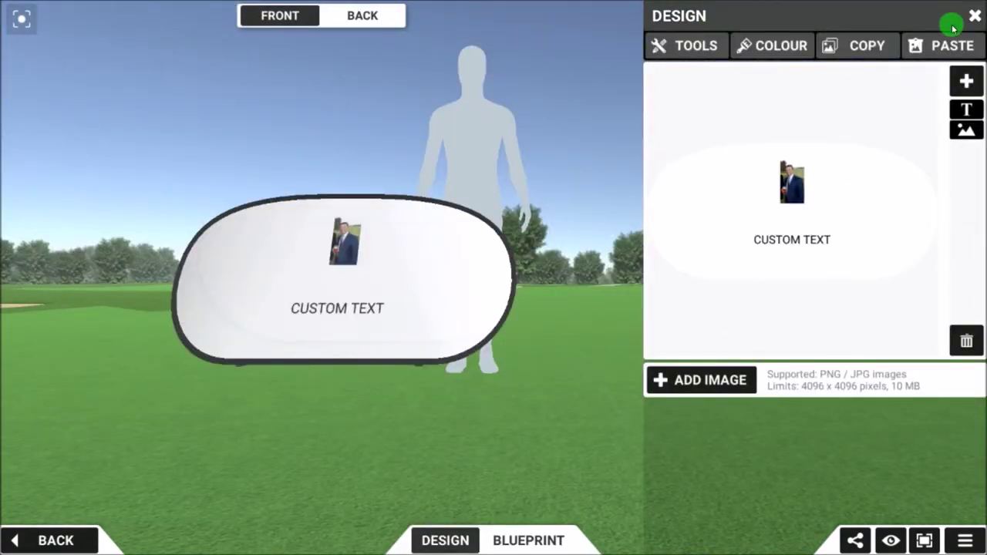
{"action": "left_click", "coordinate": [950, 47]}
{"action": "left_click", "coordinate": [569, 308]}
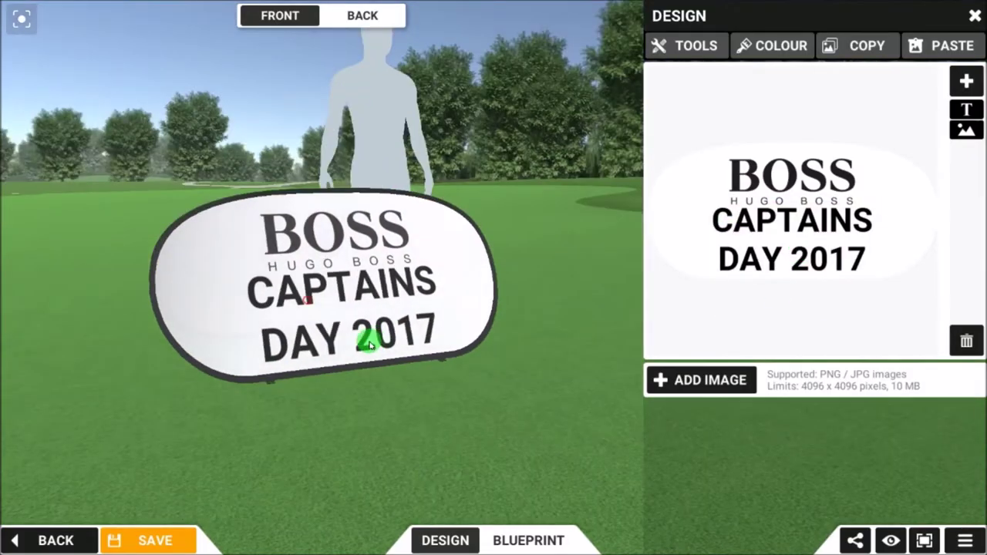
Shrink the CAPTAINS DAY 2017 text and place it slightly lower, clear of the BOSS logo on the display's front.
{"action": "left_click", "coordinate": [745, 221]}
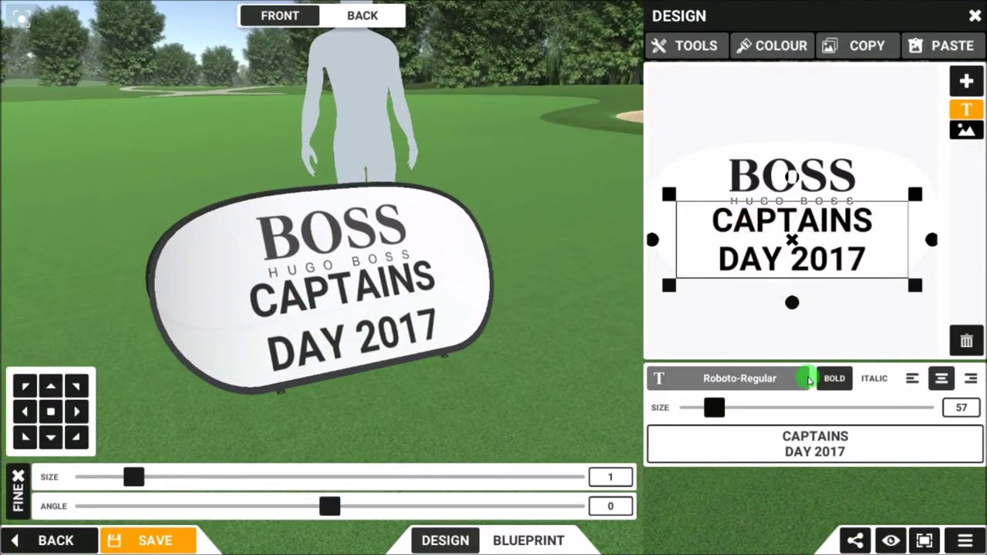
{"action": "left_click_drag", "start_coordinate": [714, 407], "coordinate": [700, 407]}
{"action": "left_click_drag", "start_coordinate": [798, 258], "coordinate": [798, 267]}
{"action": "left_click", "coordinate": [745, 179]}
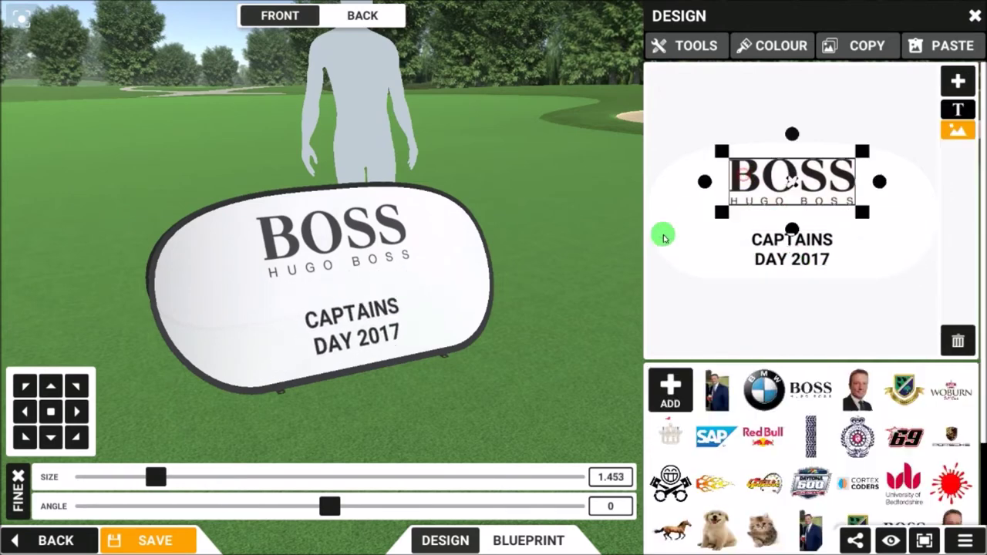
{"action": "left_click", "coordinate": [623, 257]}
Colour the background of the popup display's front Light Blue.
{"action": "left_click", "coordinate": [760, 48]}
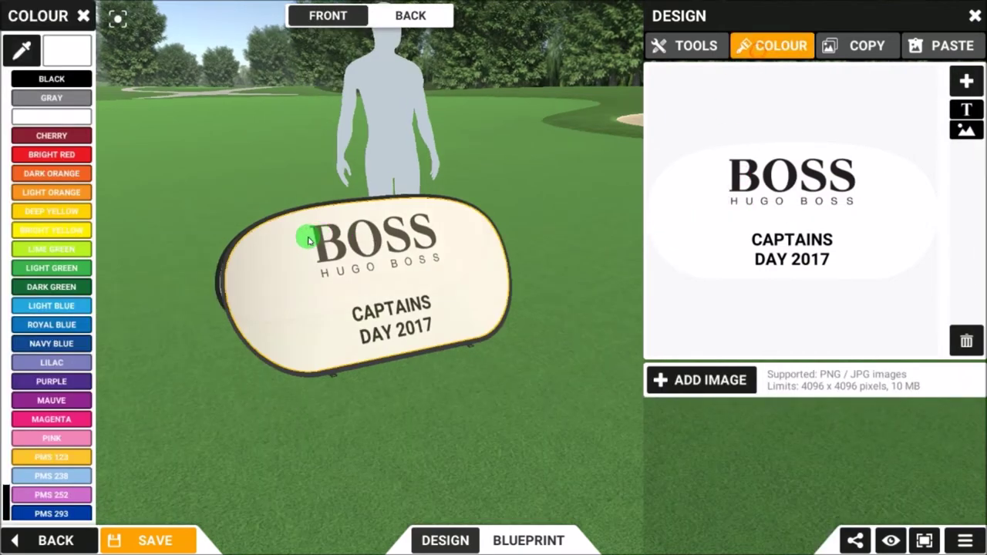
{"action": "left_click", "coordinate": [66, 307]}
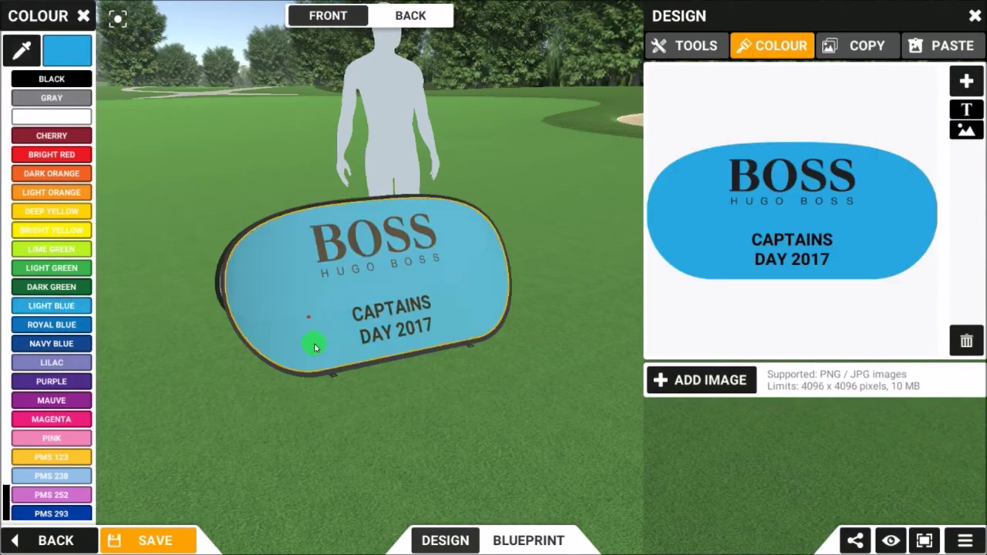
{"action": "scroll", "coordinate": [324, 332], "scroll_direction": "up", "scroll_amount": 6}
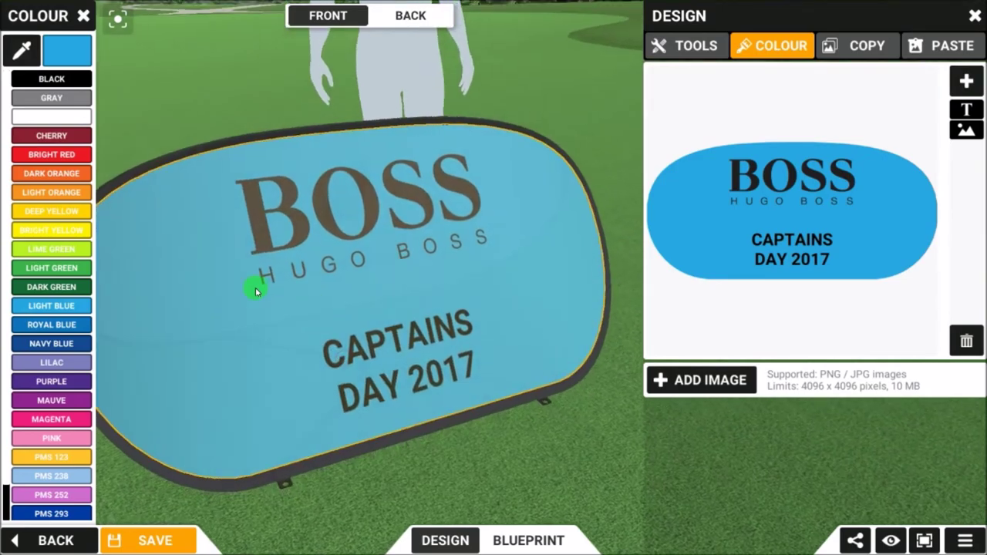
On the display's back, replace the placeholder photo with the Hollywood Golf Club crest and delete the CUSTOM TEXT layer.
{"action": "left_click_drag", "start_coordinate": [257, 291], "coordinate": [465, 280]}
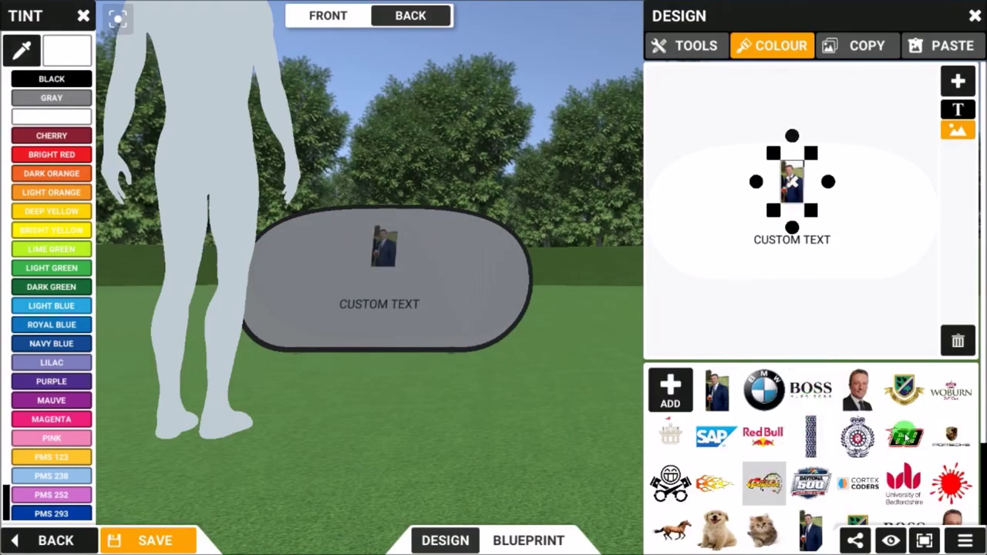
{"action": "left_click", "coordinate": [957, 345]}
{"action": "left_click", "coordinate": [541, 297]}
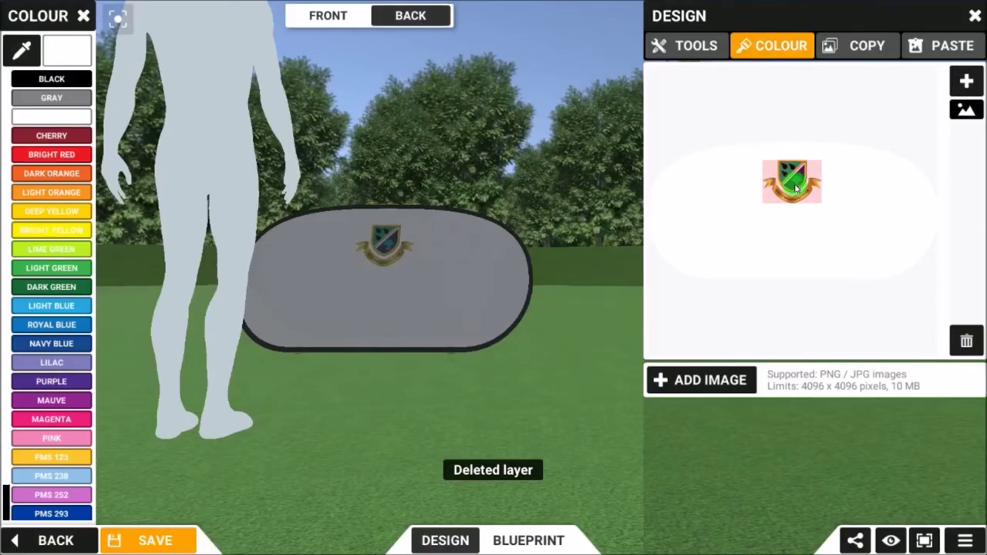
Enlarge the golf club crest to about size 2.09, centre it on the display's back and save the design.
{"action": "left_click", "coordinate": [763, 216]}
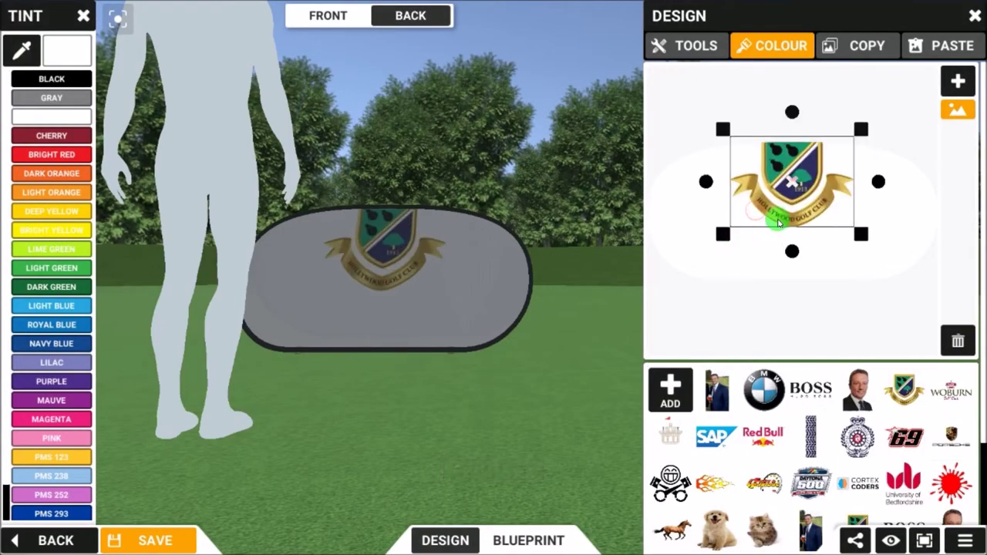
{"action": "left_click_drag", "start_coordinate": [779, 222], "coordinate": [788, 253]}
{"action": "left_click", "coordinate": [689, 48]}
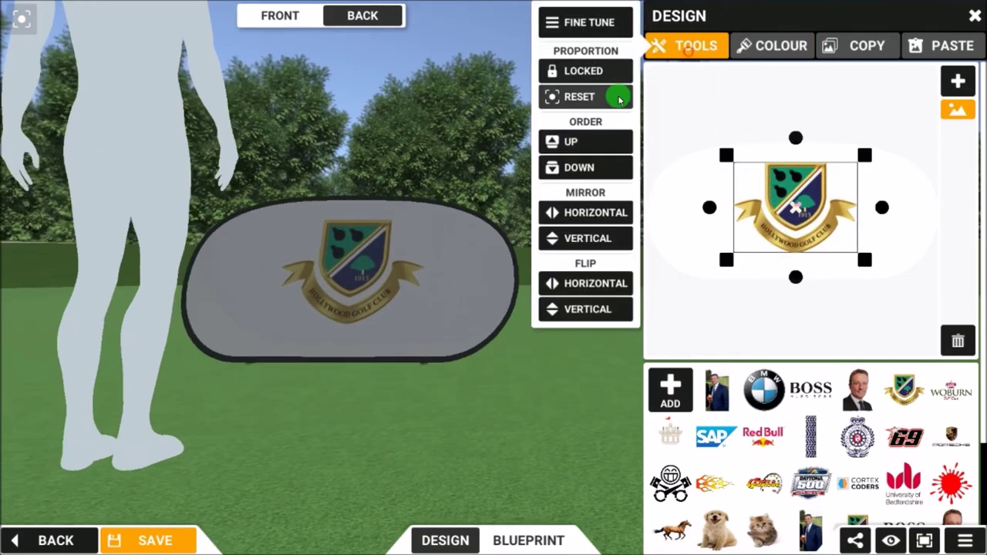
{"action": "left_click", "coordinate": [584, 23]}
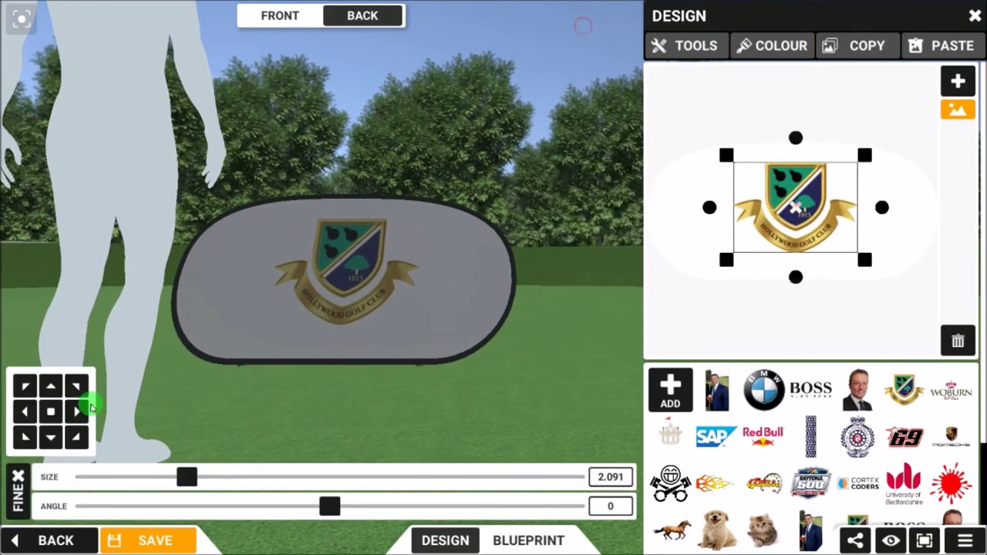
{"action": "left_click", "coordinate": [52, 415]}
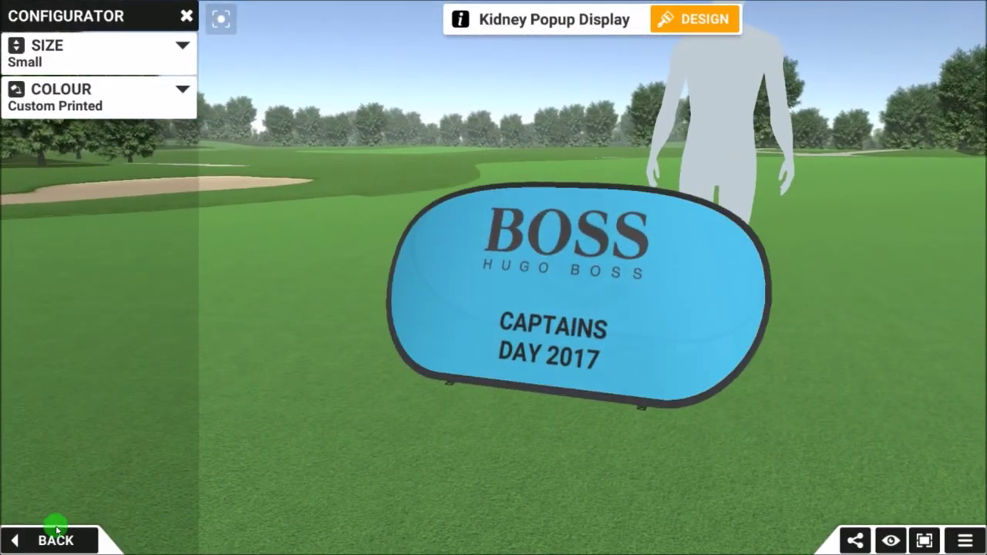
Return to the scene and view the finished popup display together with the tee markers and flag set.
{"action": "left_click", "coordinate": [59, 542]}
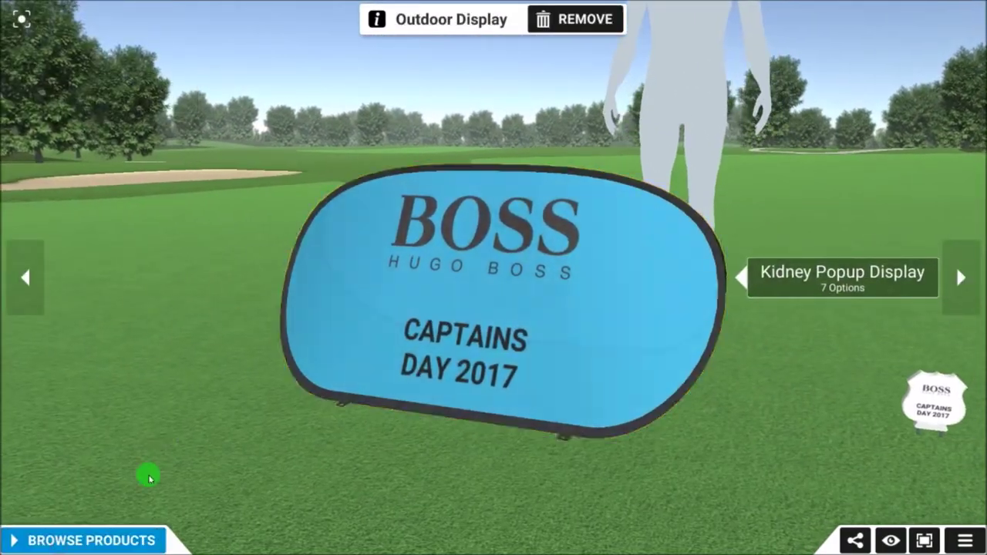
{"action": "left_click_drag", "start_coordinate": [25, 253], "coordinate": [114, 257]}
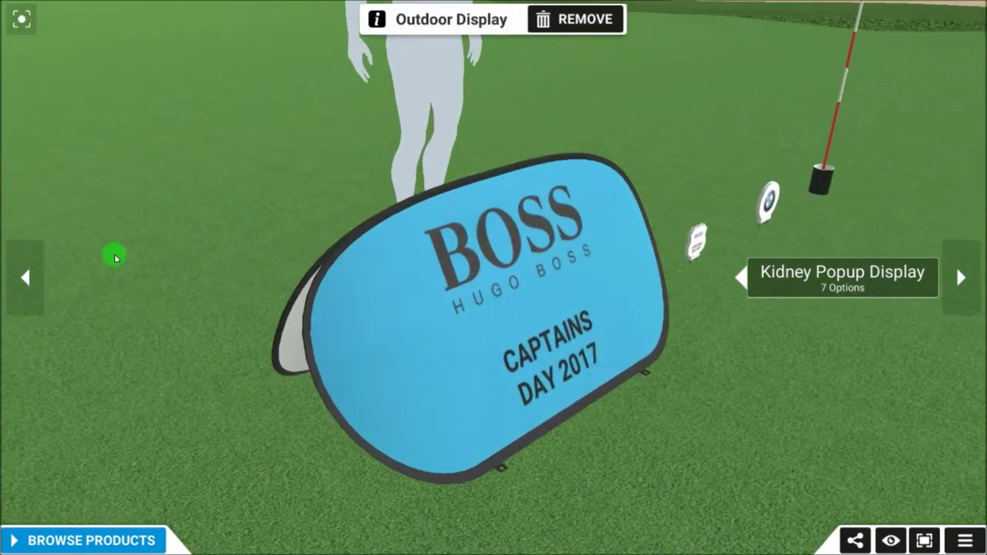
{"action": "left_click", "coordinate": [27, 280]}
{"action": "left_click", "coordinate": [27, 280]}
{"action": "left_click", "coordinate": [27, 280]}
{"action": "left_click", "coordinate": [27, 280]}
{"action": "mouse_move", "coordinate": [657, 282]}
{"action": "left_mouse_down"}
{"action": "mouse_move", "coordinate": [584, 267]}
{"action": "mouse_move", "coordinate": [371, 259]}
{"action": "mouse_move", "coordinate": [378, 242]}
{"action": "mouse_move", "coordinate": [408, 275]}
{"action": "mouse_move", "coordinate": [379, 185]}
{"action": "mouse_move", "coordinate": [364, 178]}
{"action": "mouse_move", "coordinate": [429, 176]}
{"action": "left_mouse_up"}
{"action": "left_click_drag", "start_coordinate": [393, 222], "coordinate": [576, 337]}
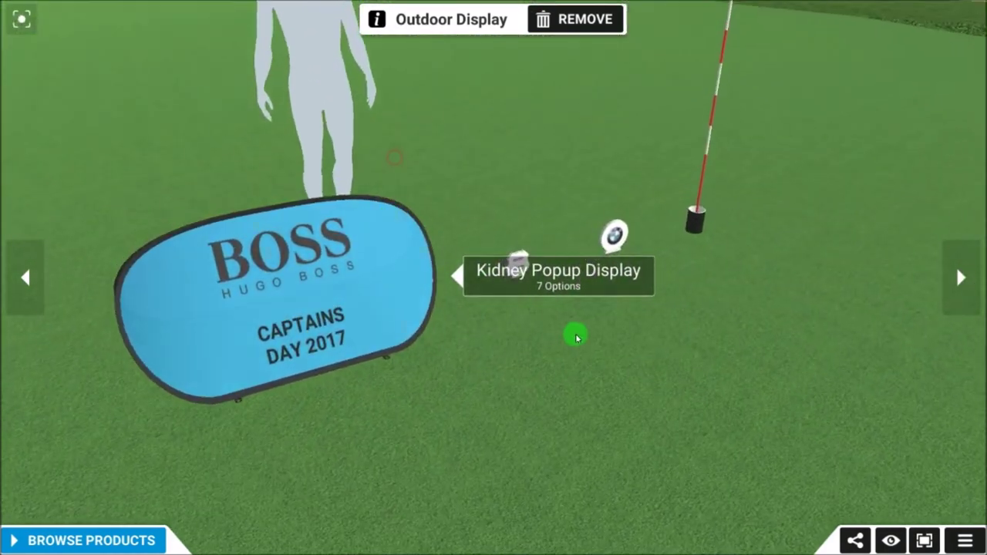
Preview the whole scene without editing controls, look around the products and return to the editor view.
{"action": "left_click", "coordinate": [891, 540]}
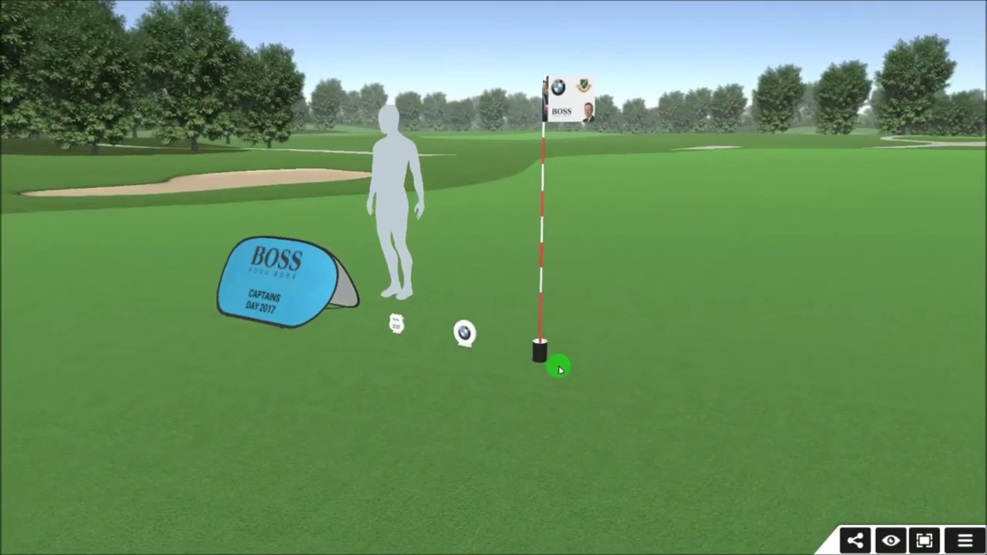
{"action": "left_click_drag", "start_coordinate": [489, 245], "coordinate": [635, 242]}
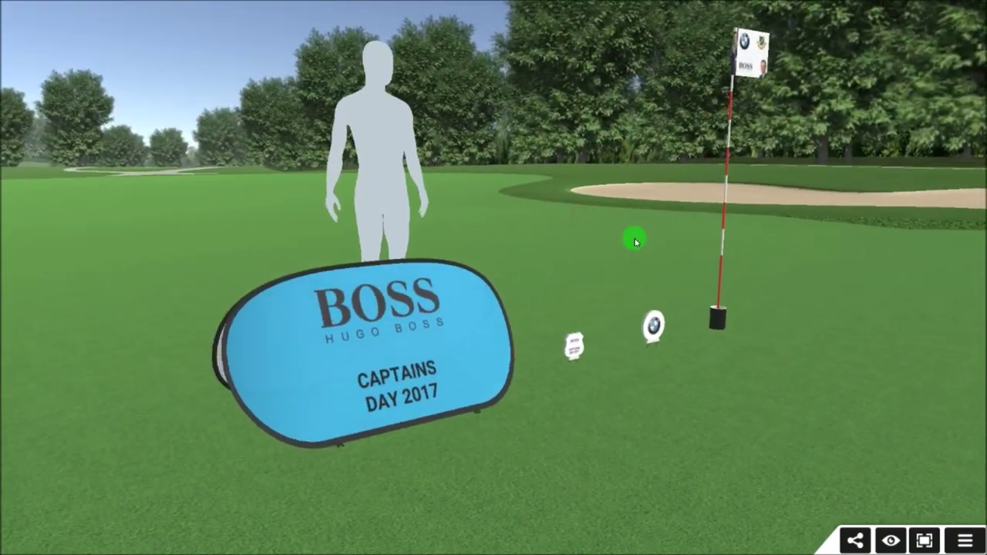
{"action": "left_click", "coordinate": [642, 273]}
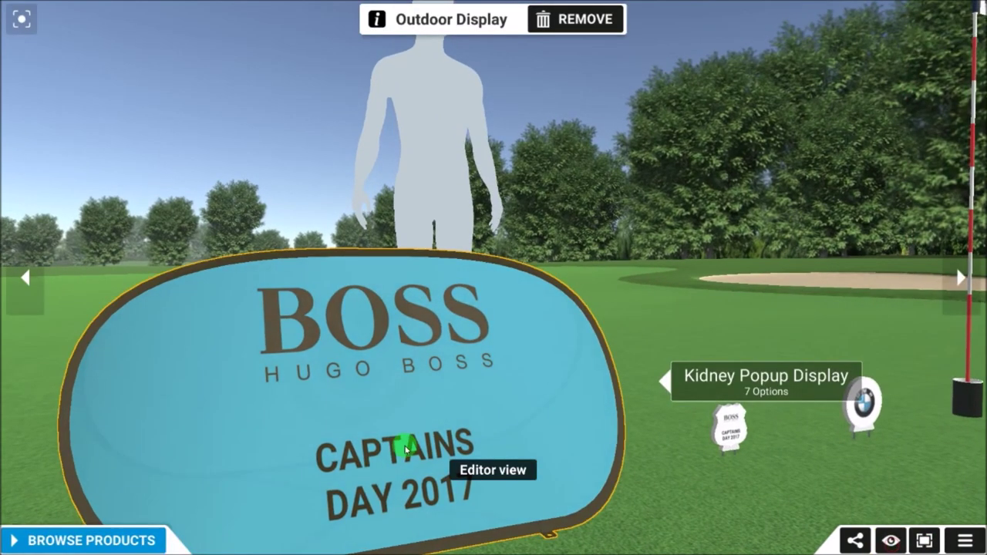
Step through the flag set, round tee marker and small shield, ending at the Kidney Popup Display.
{"action": "left_click", "coordinate": [26, 284]}
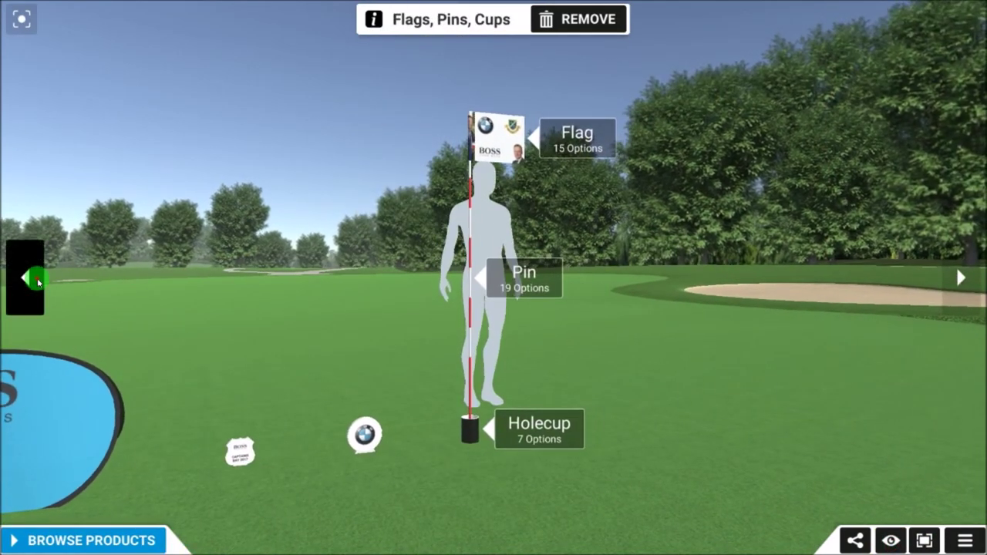
{"action": "left_click", "coordinate": [37, 282]}
{"action": "left_click", "coordinate": [21, 254]}
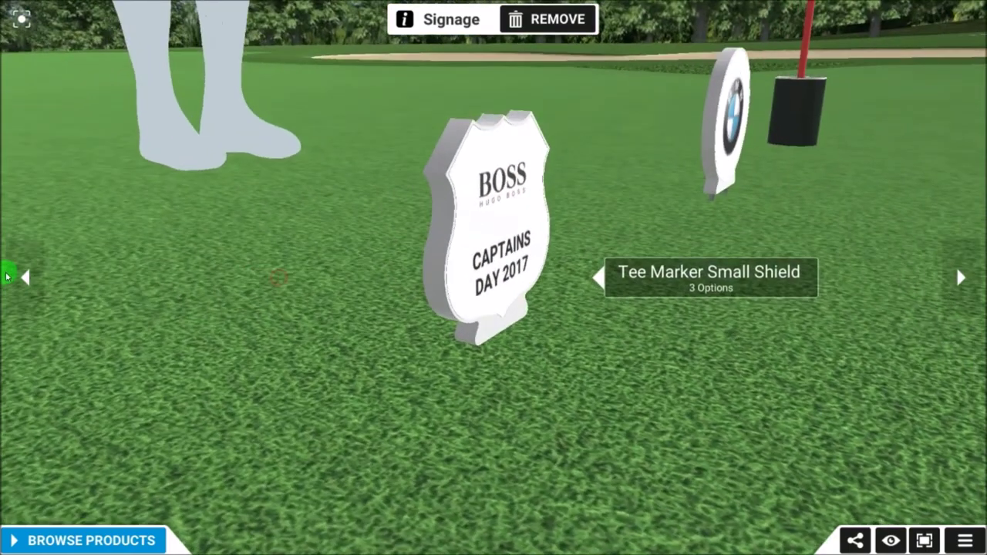
{"action": "left_click", "coordinate": [16, 277]}
{"action": "left_click", "coordinate": [443, 410]}
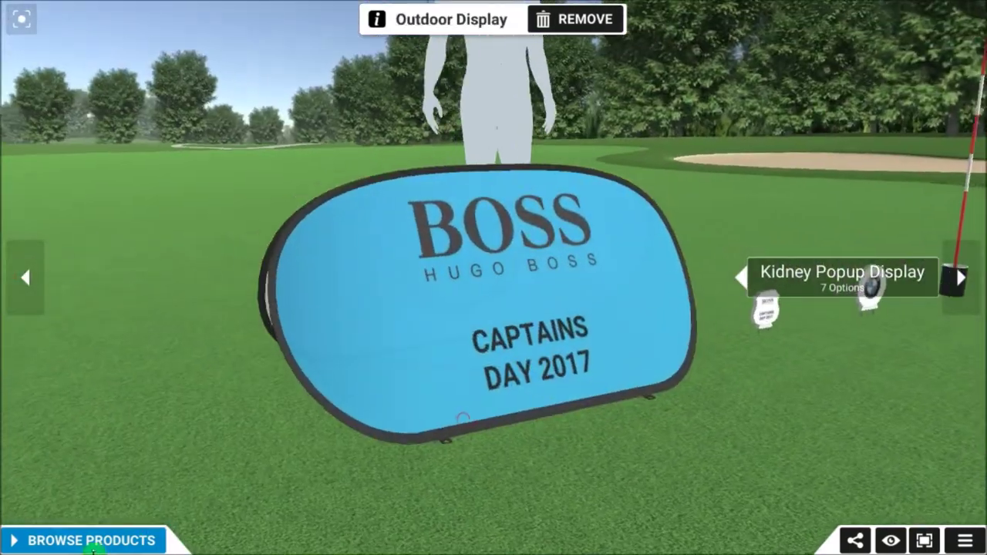
Look over the scene from several angles and open the flag's configuration.
{"action": "left_click_drag", "start_coordinate": [392, 271], "coordinate": [252, 259]}
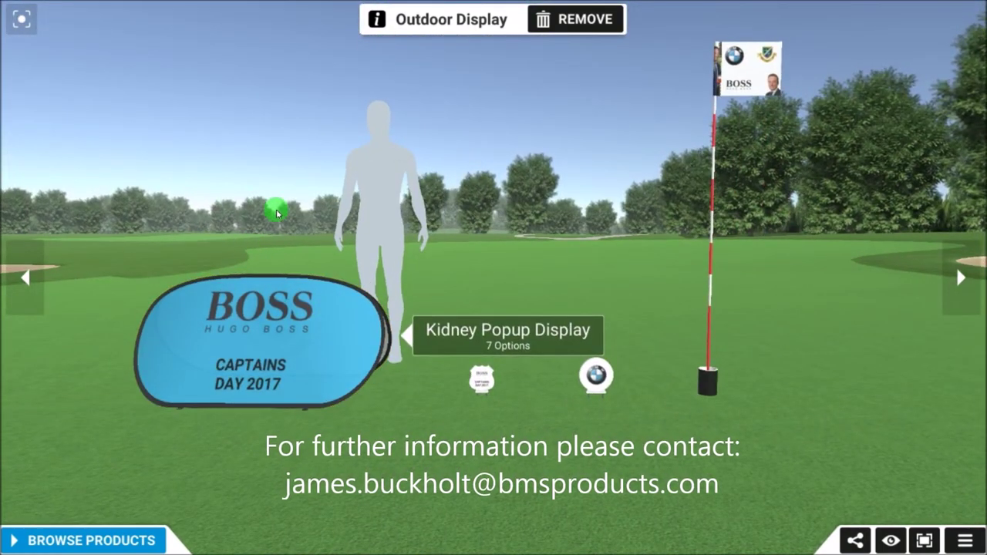
{"action": "left_click_drag", "start_coordinate": [407, 176], "coordinate": [337, 231]}
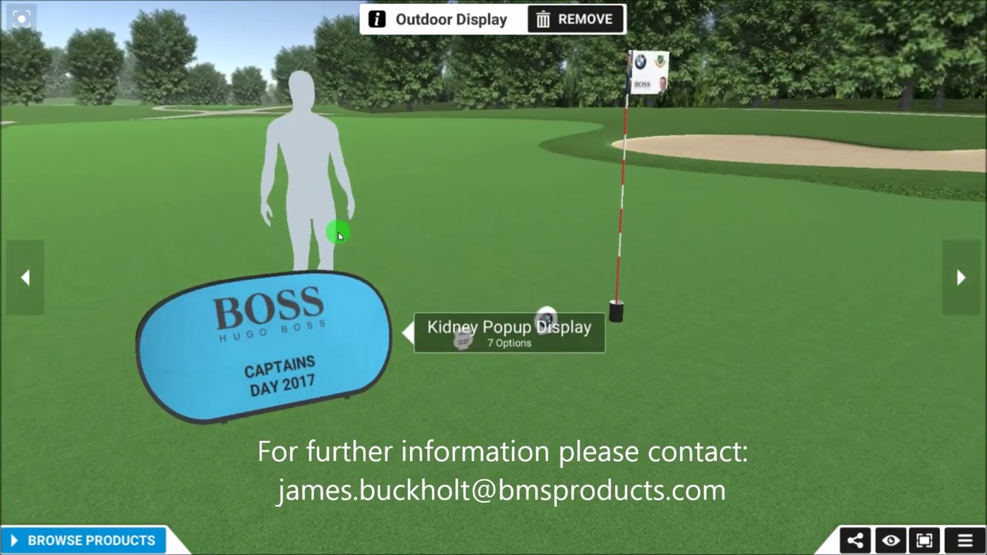
{"action": "left_click", "coordinate": [648, 86]}
{"action": "left_click", "coordinate": [590, 137]}
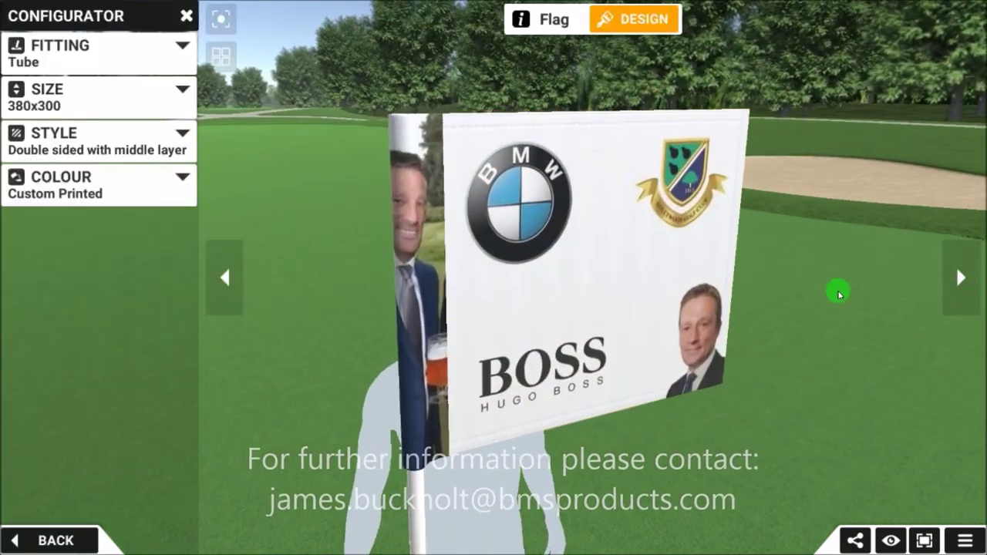